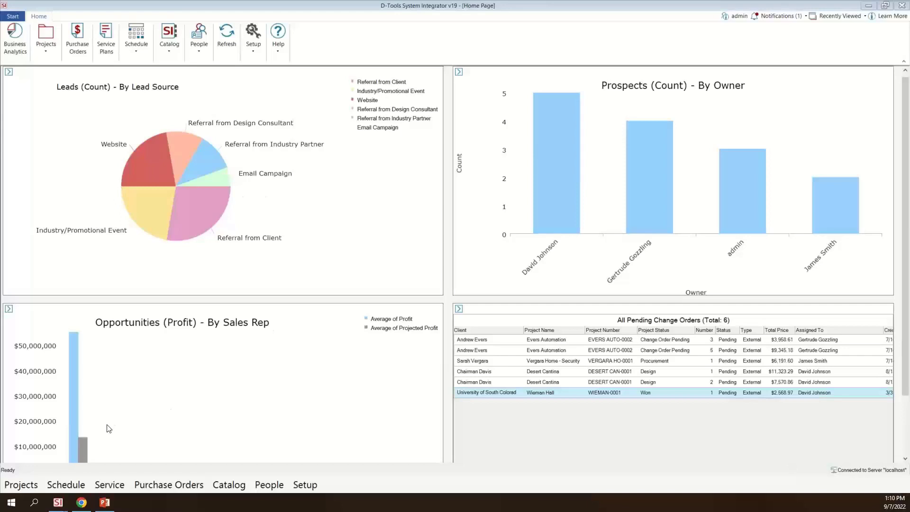
# - Switch to Chrome and look through the SI v19 Release Notes, from Key Features to Purchase Orders
pyautogui.moveTo(60, 507)
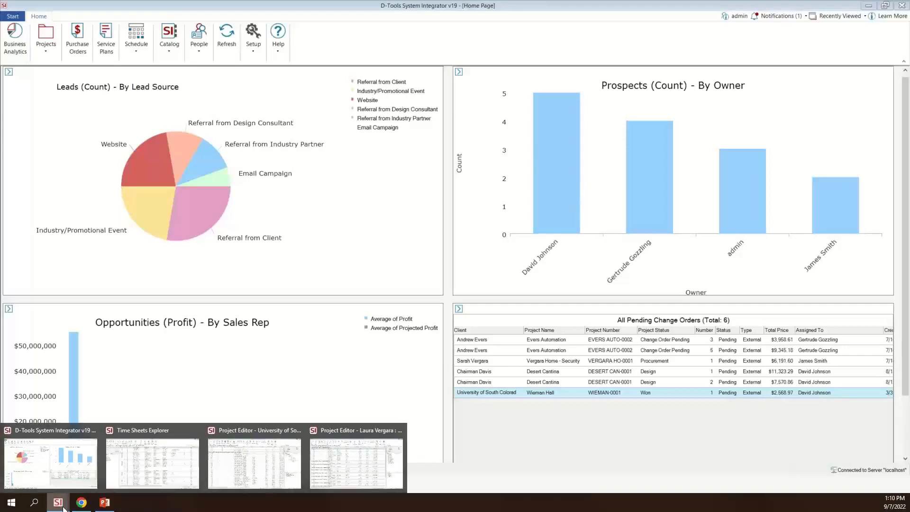
pyautogui.click(81, 502)
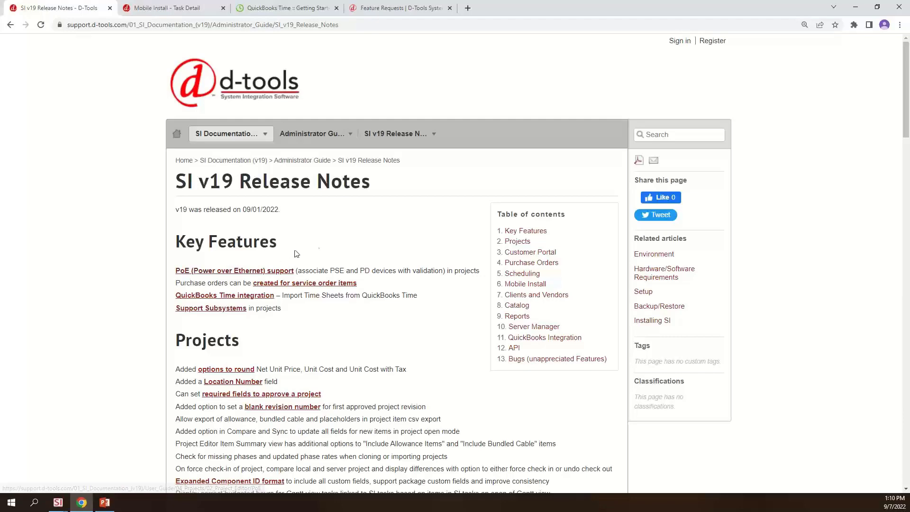
pyautogui.scroll(-1, 348, 232)
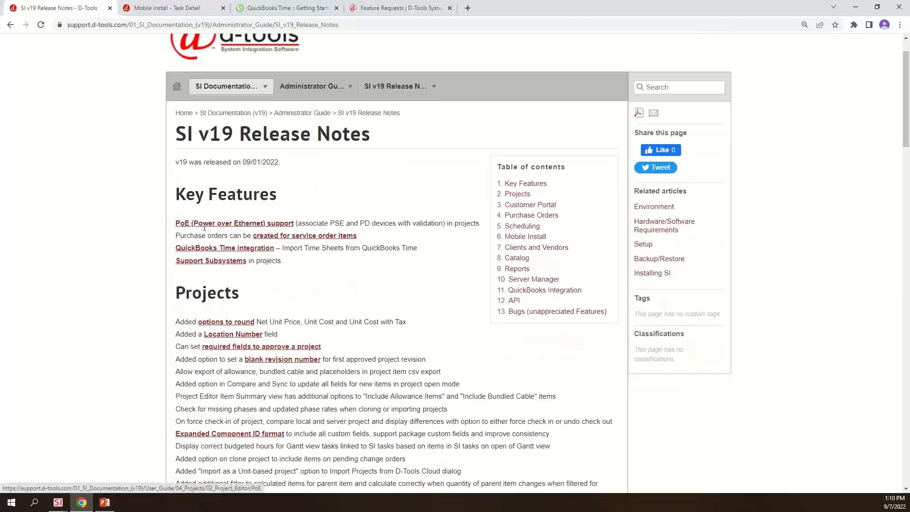
pyautogui.scroll(-8, 368, 263)
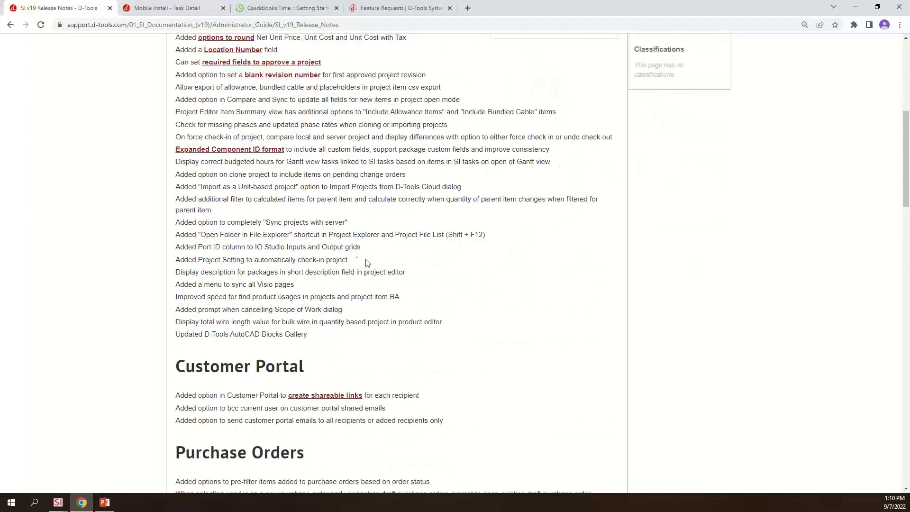
pyautogui.scroll(-4, 365, 268)
pyautogui.scroll(13, 361, 269)
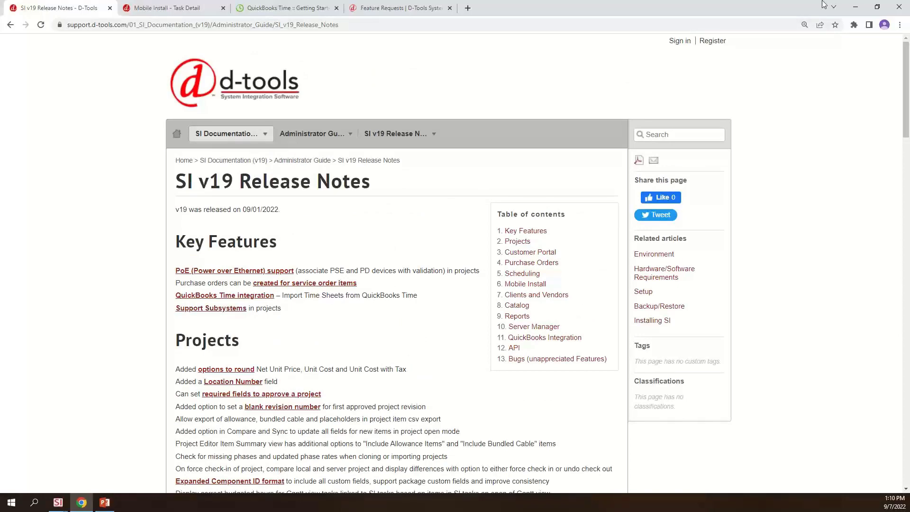
pyautogui.click(856, 7)
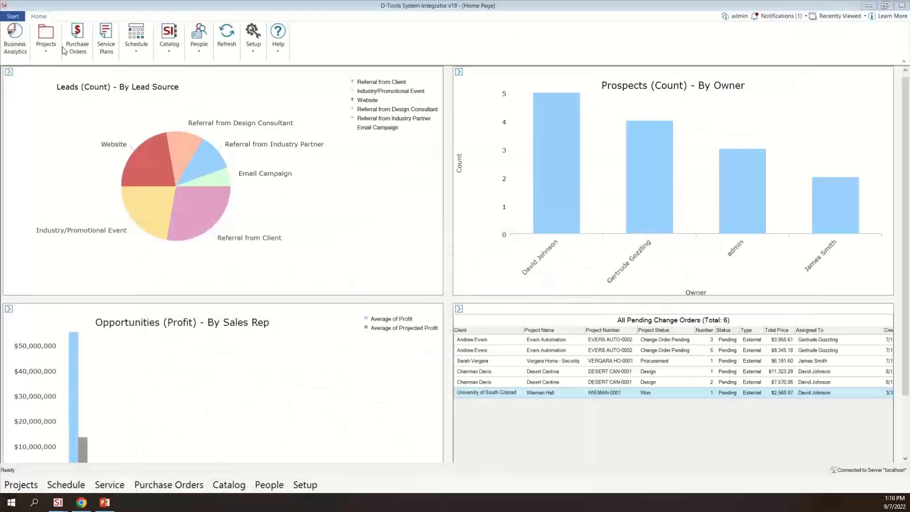
# - Switch to the San Diego Pre-School project in D-Tools System Integrator, display its PoE view and auto-fit all columns
pyautogui.click(82, 502)
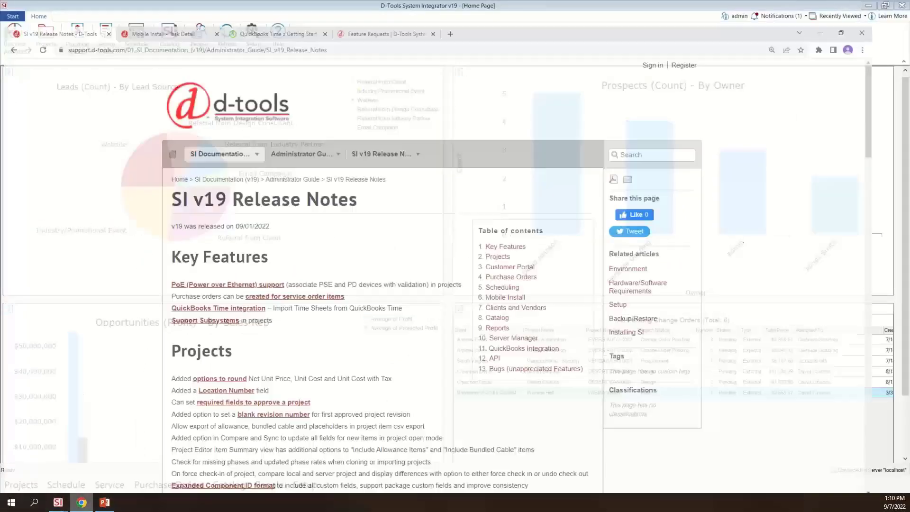
pyautogui.moveTo(58, 503)
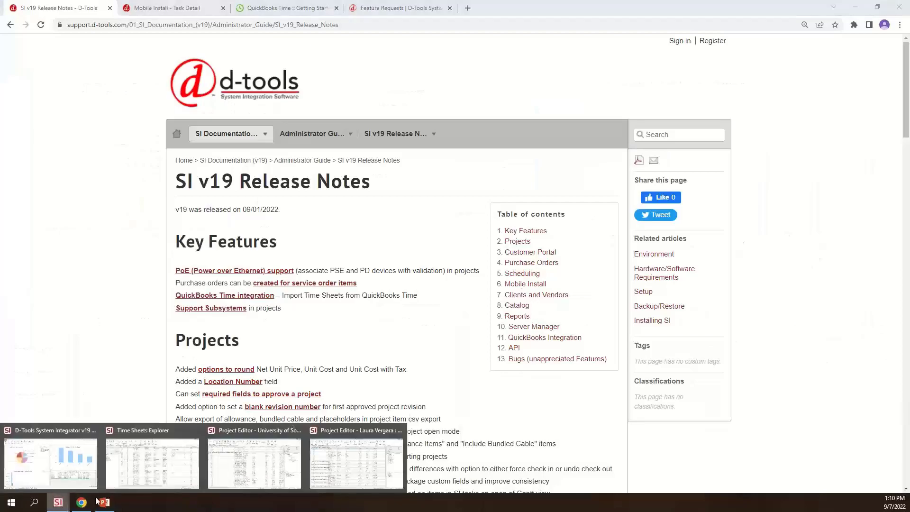
pyautogui.click(350, 460)
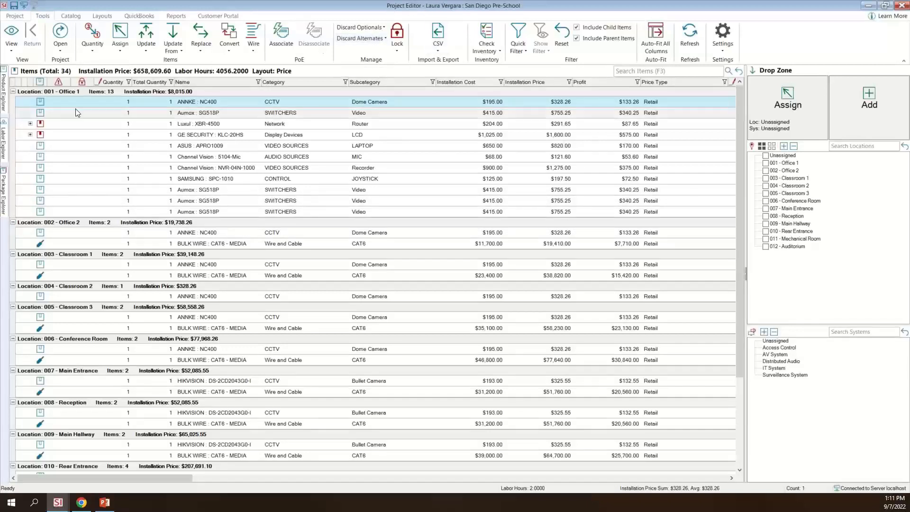
pyautogui.click(8, 54)
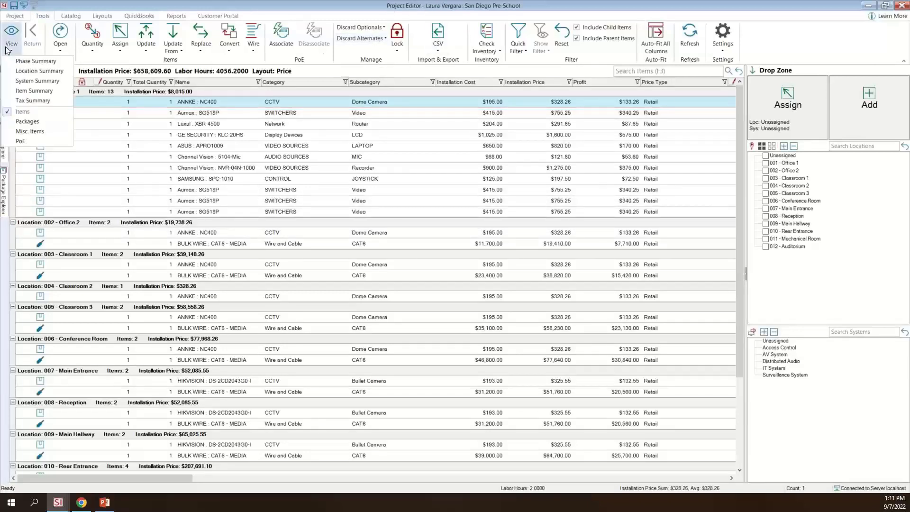
pyautogui.click(43, 140)
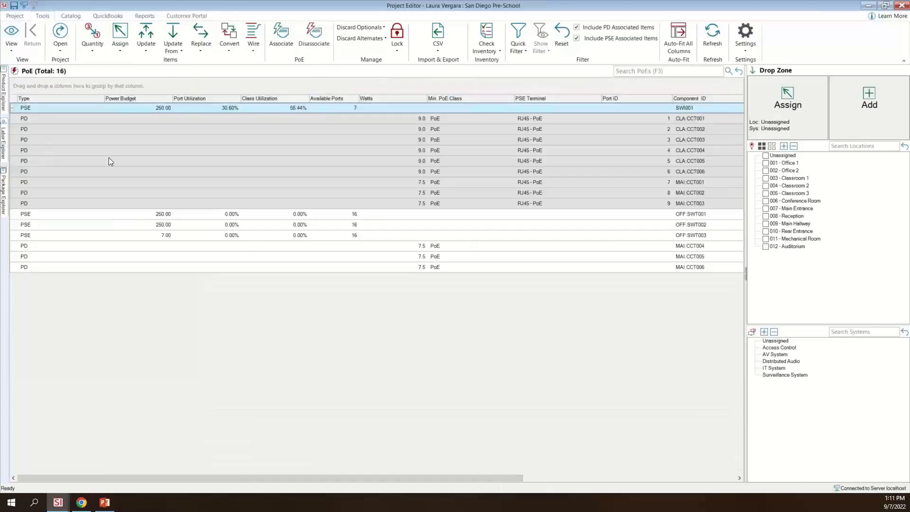
pyautogui.click(679, 38)
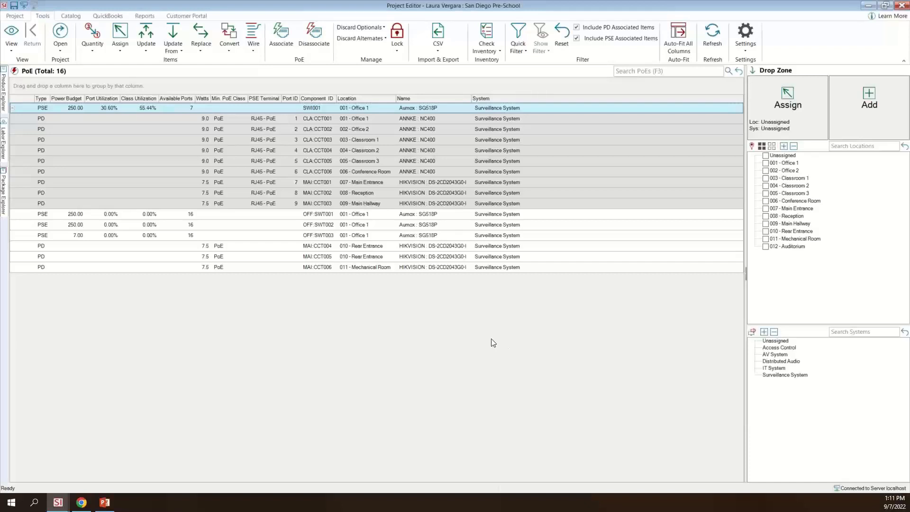
# - Examine the PoE device list, collapsing and re-expanding the powered devices under the Office 1 switch SWI001
pyautogui.click(428, 265)
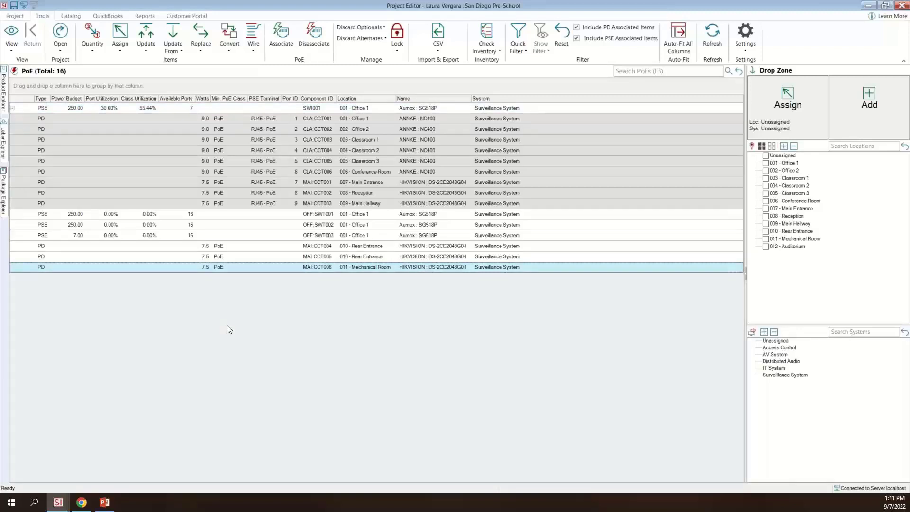
pyautogui.click(49, 110)
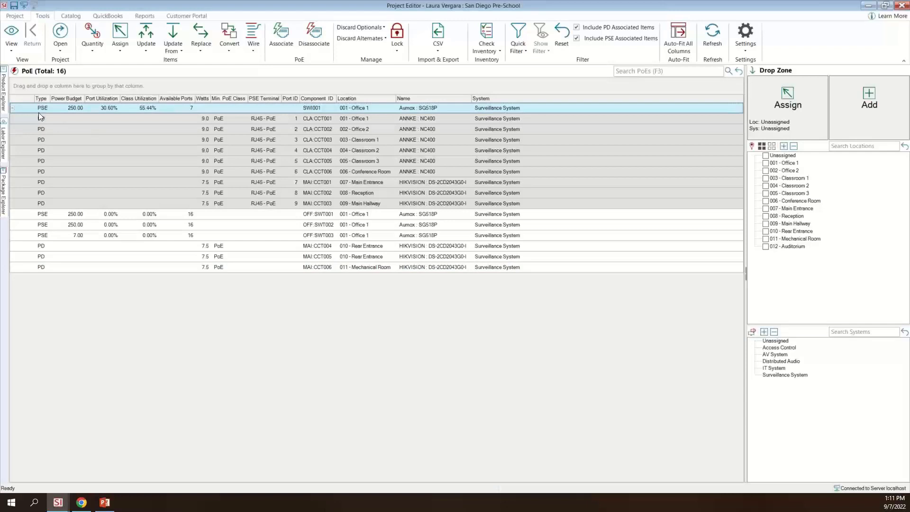
pyautogui.click(13, 108)
pyautogui.click(13, 108)
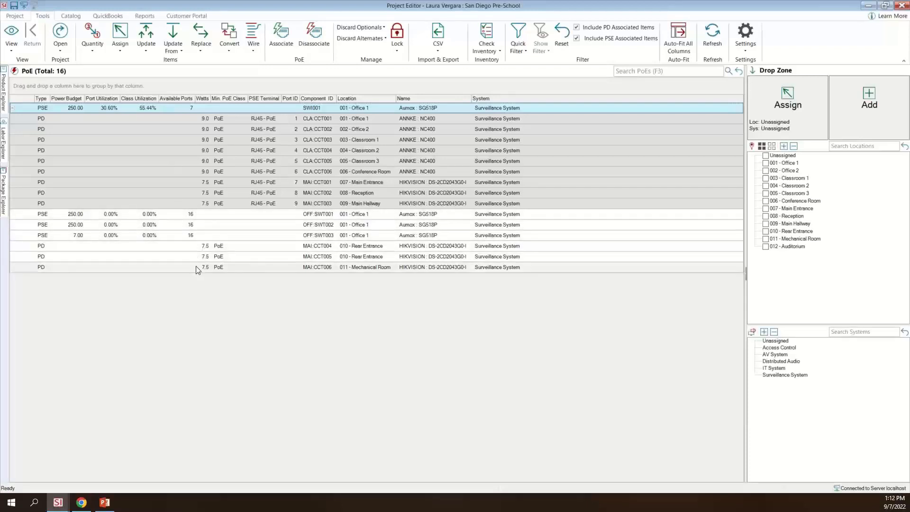
# - Open the Aumox SG518P switch OFF:SWT001 and examine its PoE type and power budget specifications
pyautogui.click(155, 216)
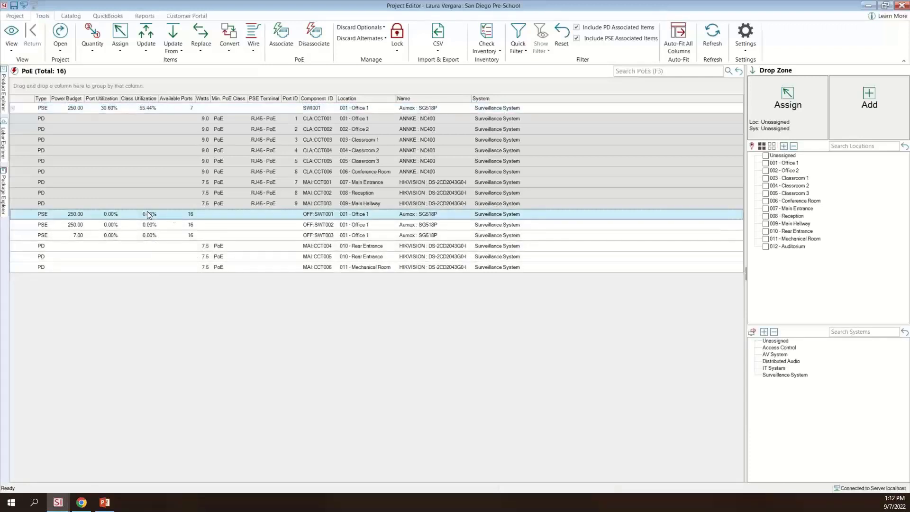
pyautogui.doubleClick(164, 218)
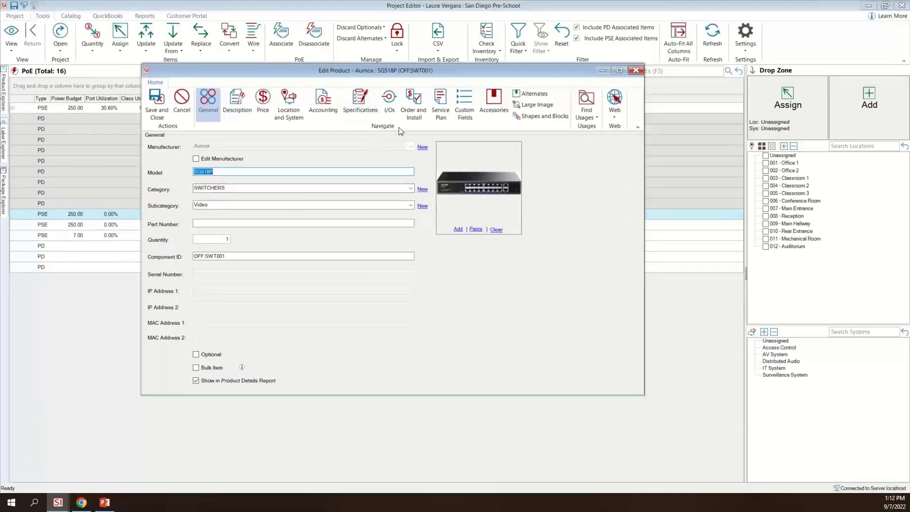
pyautogui.click(361, 101)
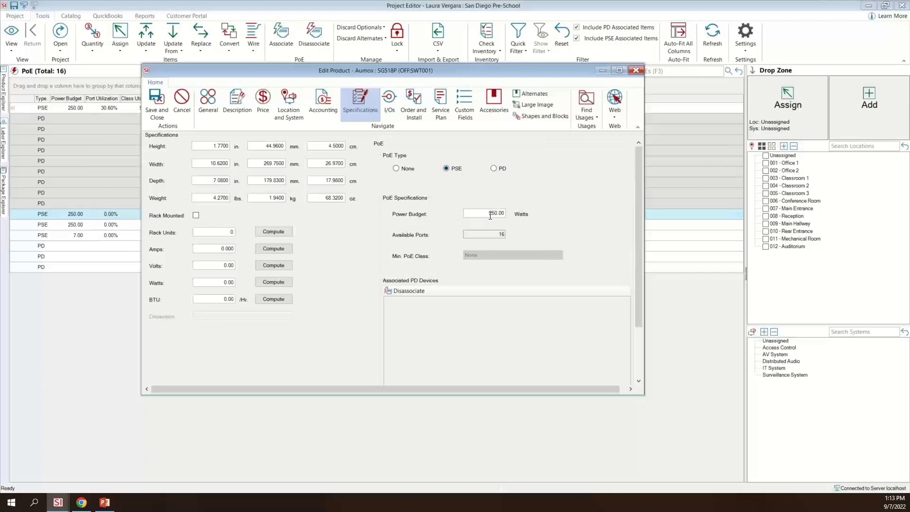
pyautogui.moveTo(487, 214); pyautogui.dragTo(539, 216)
# - Examine the PoE standard options for the switch's first output, review its PoE specifications again, and close the product
pyautogui.click(389, 112)
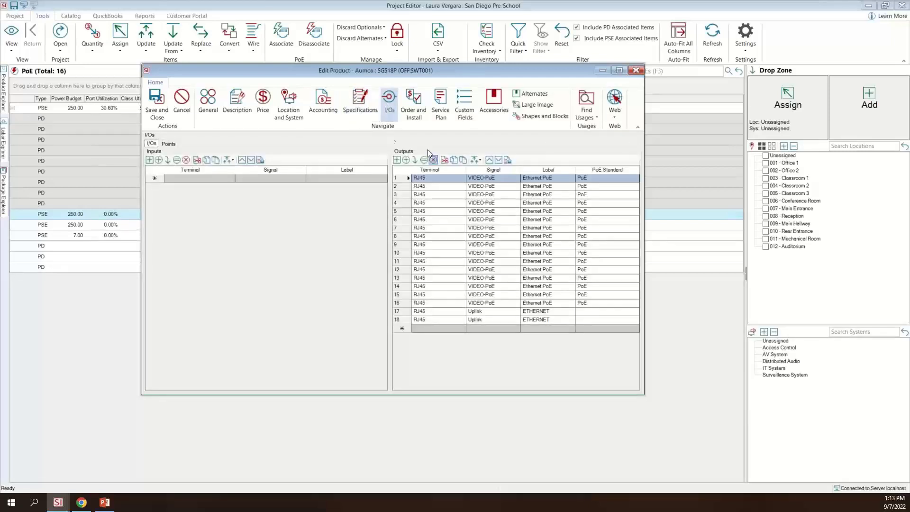
pyautogui.click(616, 178)
pyautogui.click(635, 179)
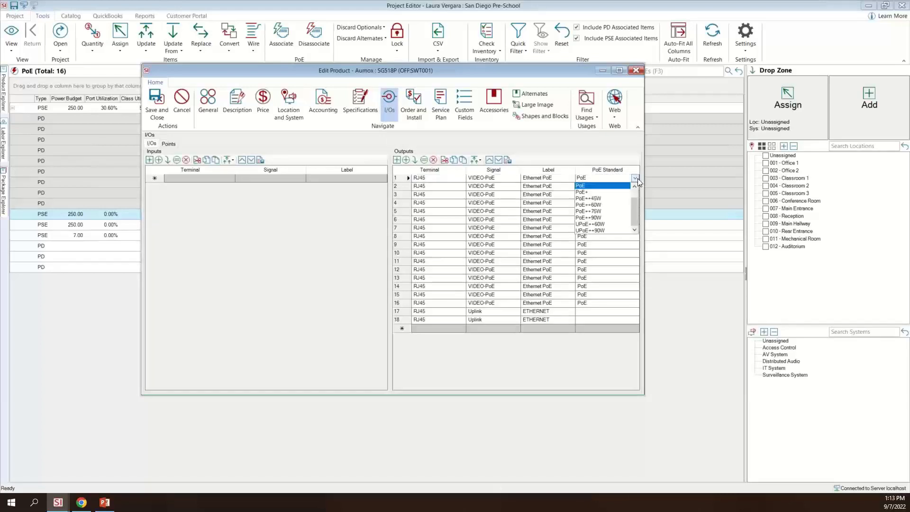
pyautogui.scroll(1, 637, 192)
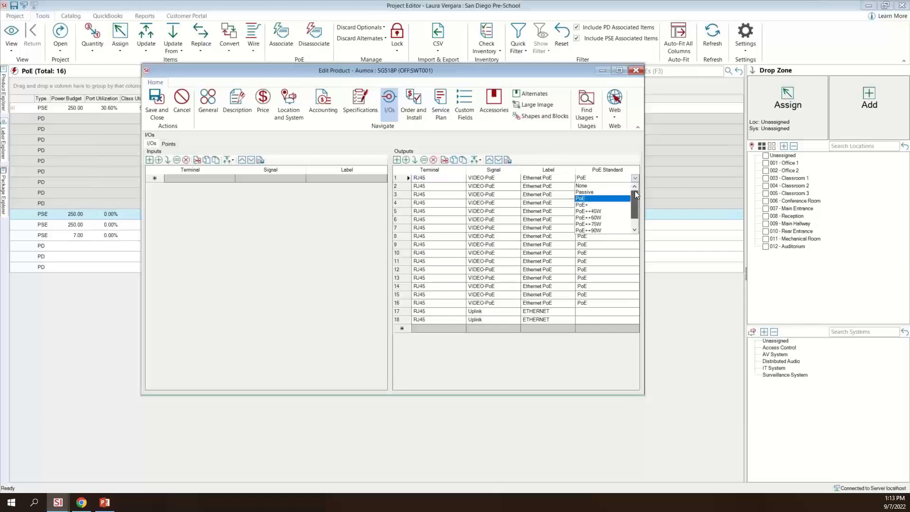
pyautogui.scroll(-2, 635, 200)
pyautogui.click(635, 178)
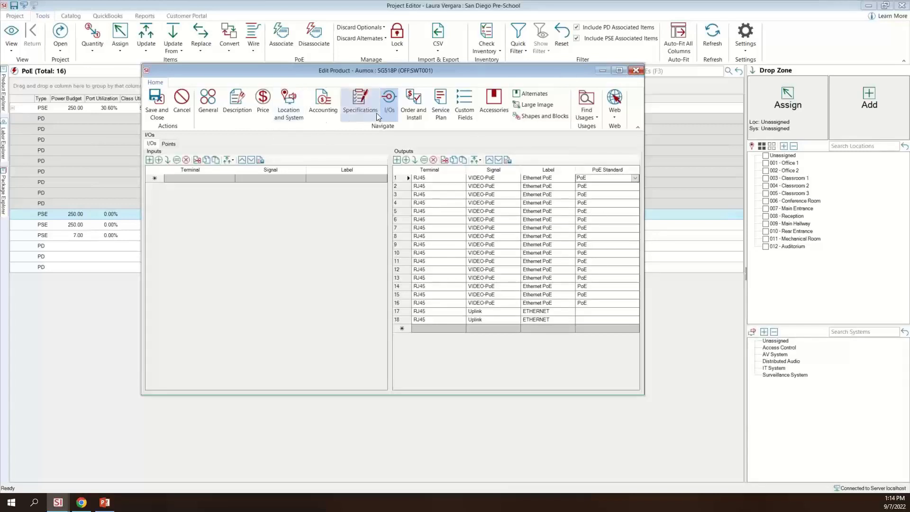
pyautogui.click(364, 109)
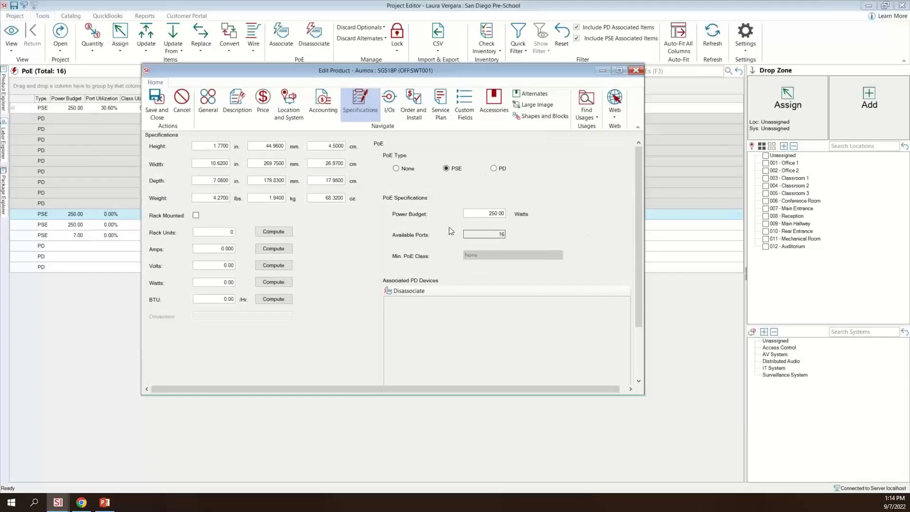
pyautogui.click(636, 70)
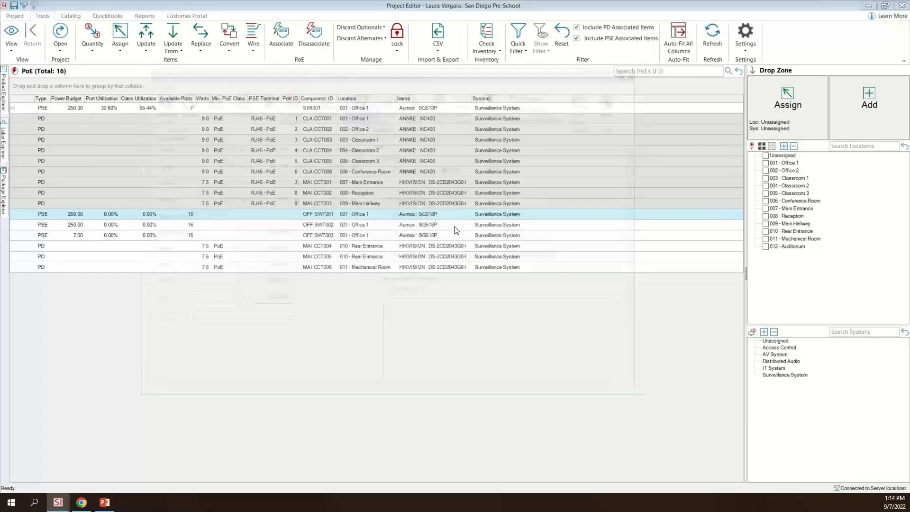
# - Open the HIKVISION camera MAI:CCT004, examine its wattage and the minimum PoE class options in its specifications, and close it
pyautogui.click(176, 249)
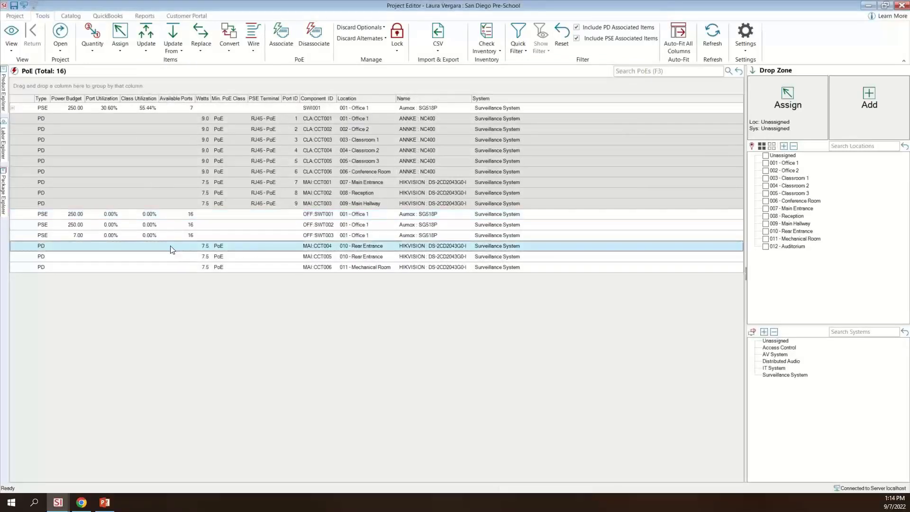
pyautogui.doubleClick(154, 245)
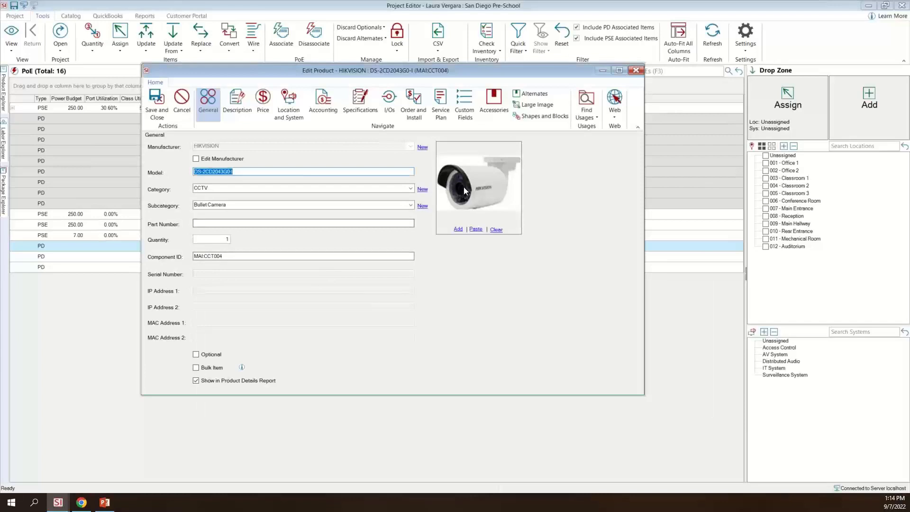
pyautogui.click(355, 108)
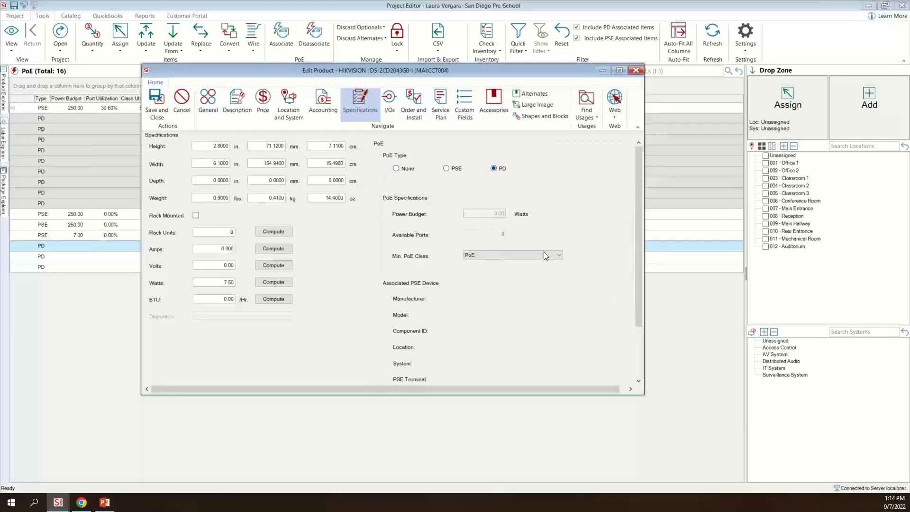
pyautogui.click(558, 256)
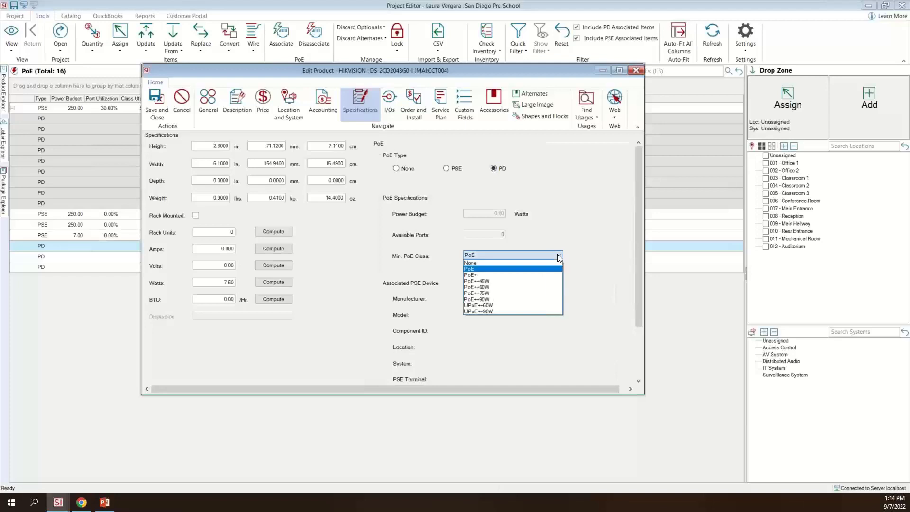
pyautogui.click(557, 254)
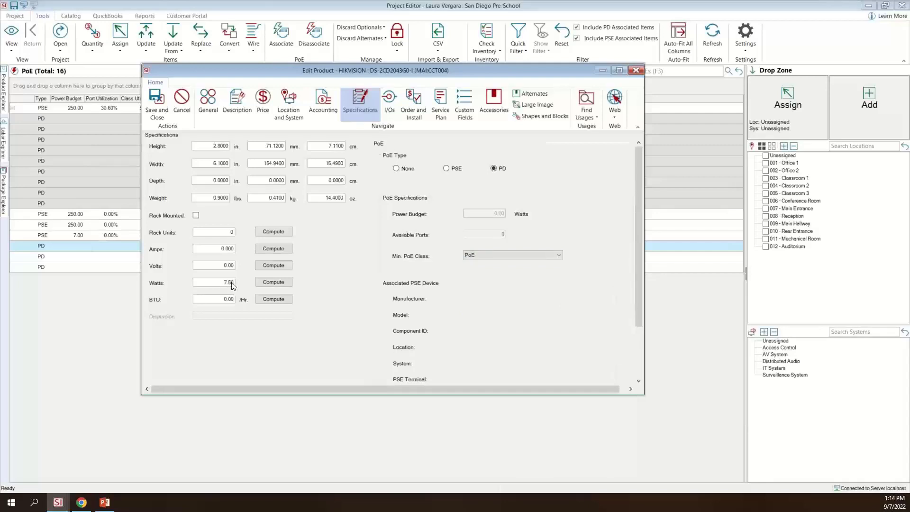
pyautogui.click(480, 255)
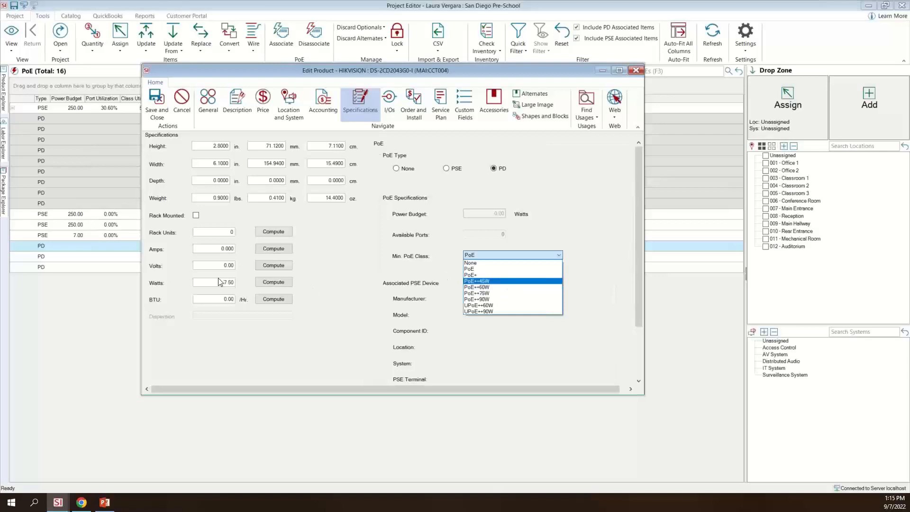
pyautogui.click(389, 256)
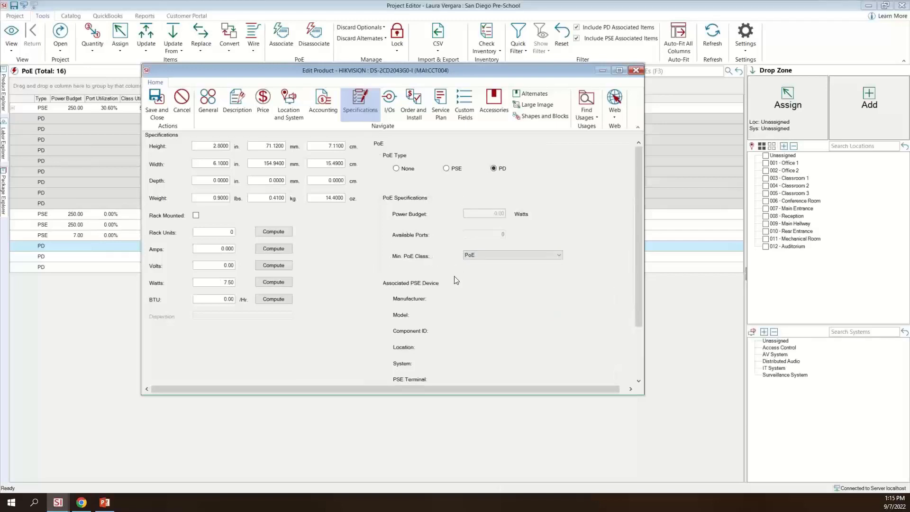
pyautogui.click(636, 71)
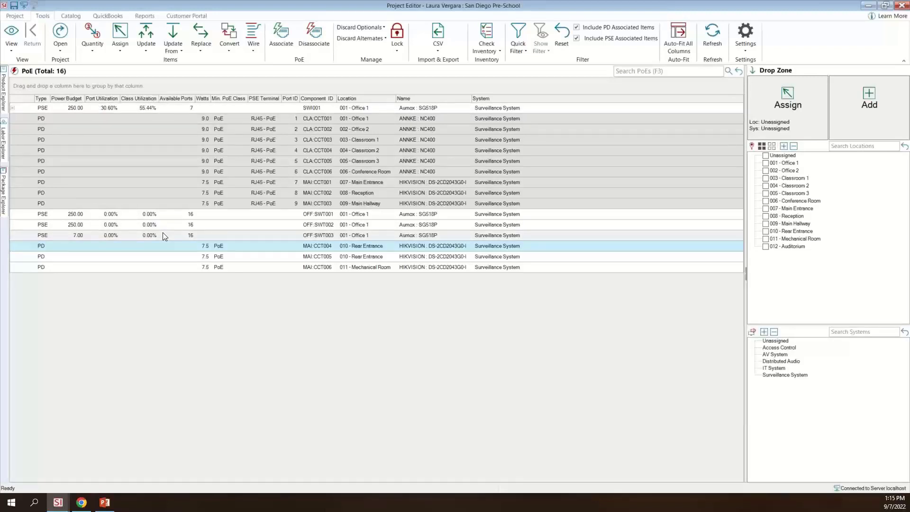
# - Open the PoE association manager for the Office 1 switch SWI001 and include the already associated devices in its list
pyautogui.click(154, 109)
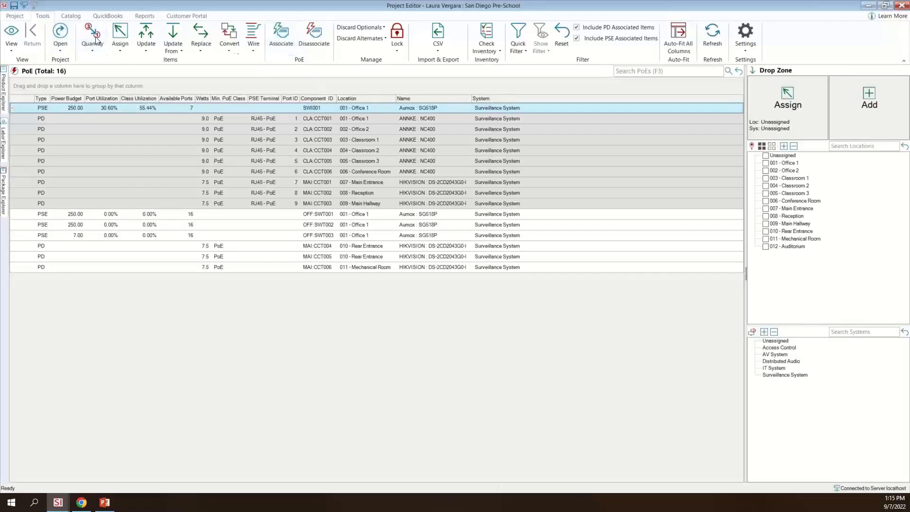
pyautogui.click(287, 47)
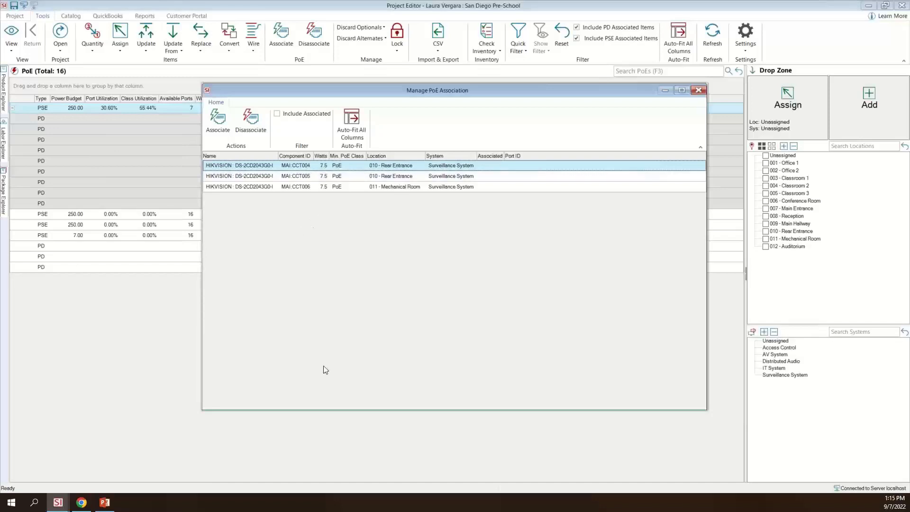
pyautogui.click(304, 113)
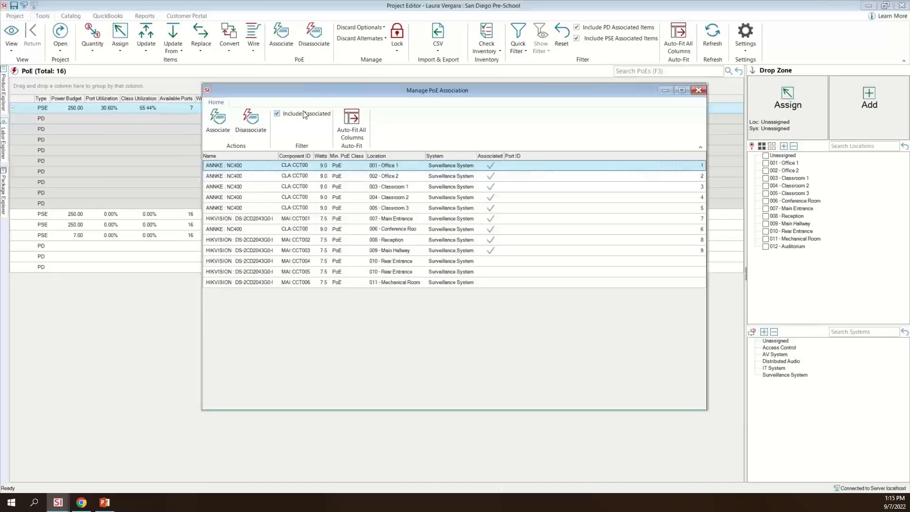
# - Exclude associated devices from the list, associate camera MAI:CCT004 with port 13 of switch SWI001, and close the association manager
pyautogui.click(304, 114)
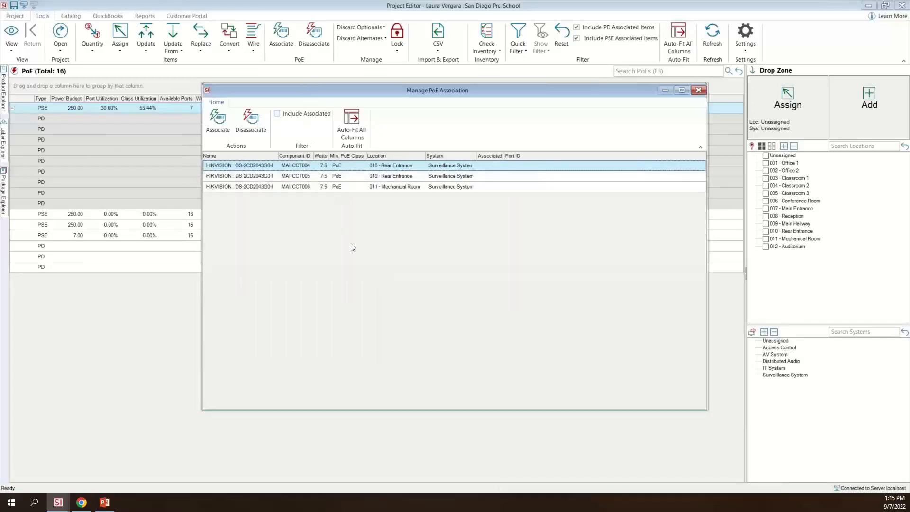
pyautogui.click(214, 131)
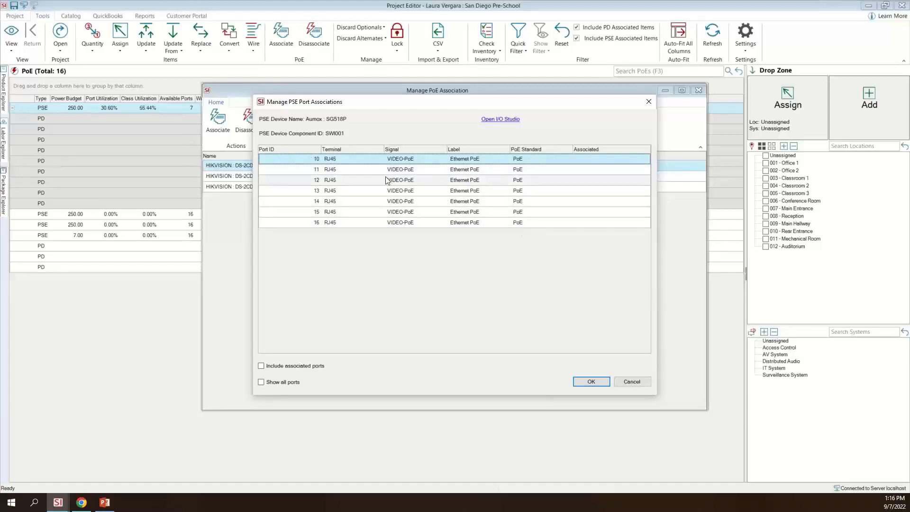
pyautogui.click(402, 193)
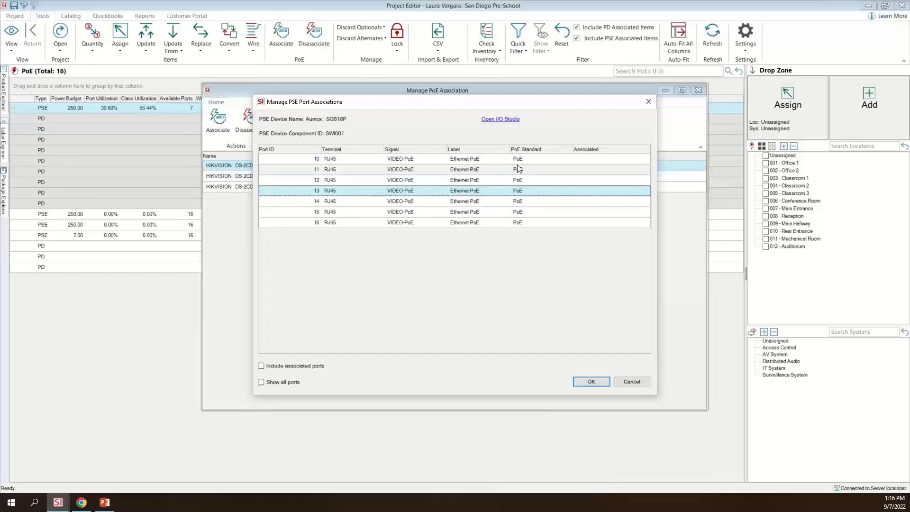
pyautogui.click(590, 381)
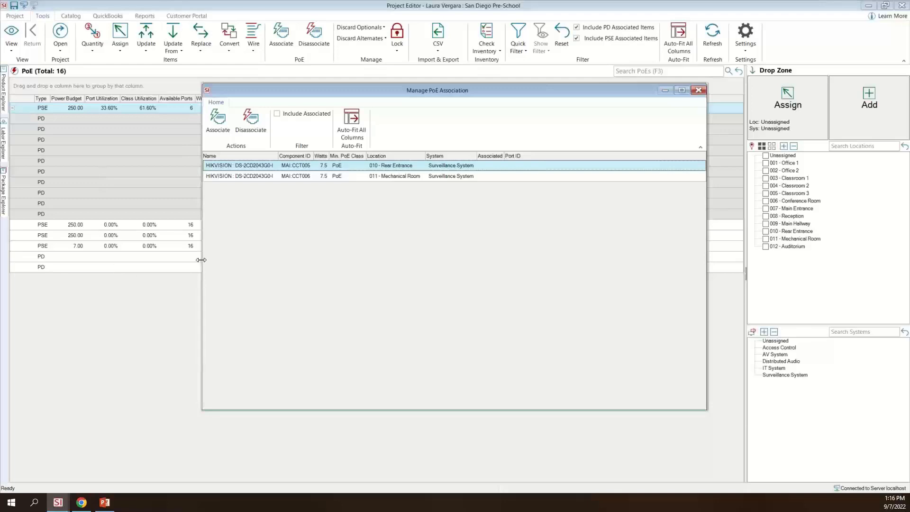
pyautogui.click(698, 91)
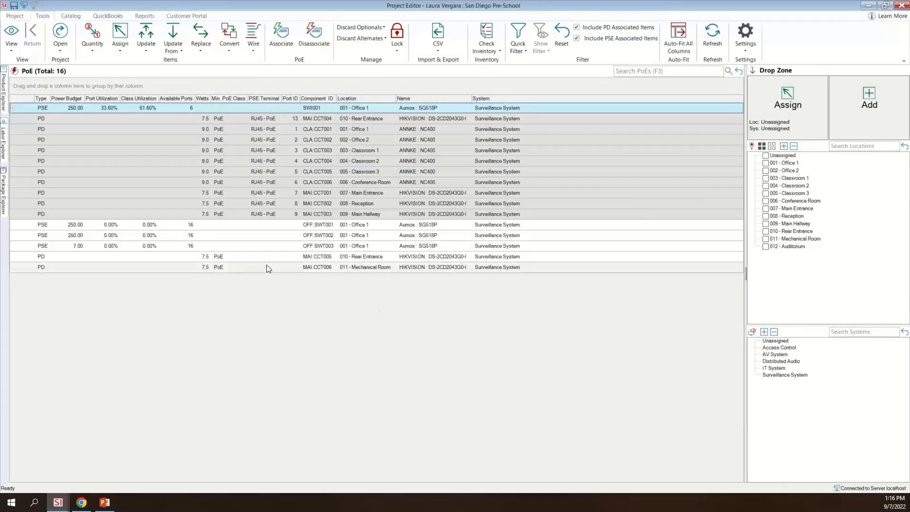
# - Try to associate camera MAI:CCT005 with port 6 of switch OFF:SWT003, and close the association manager
pyautogui.click(77, 248)
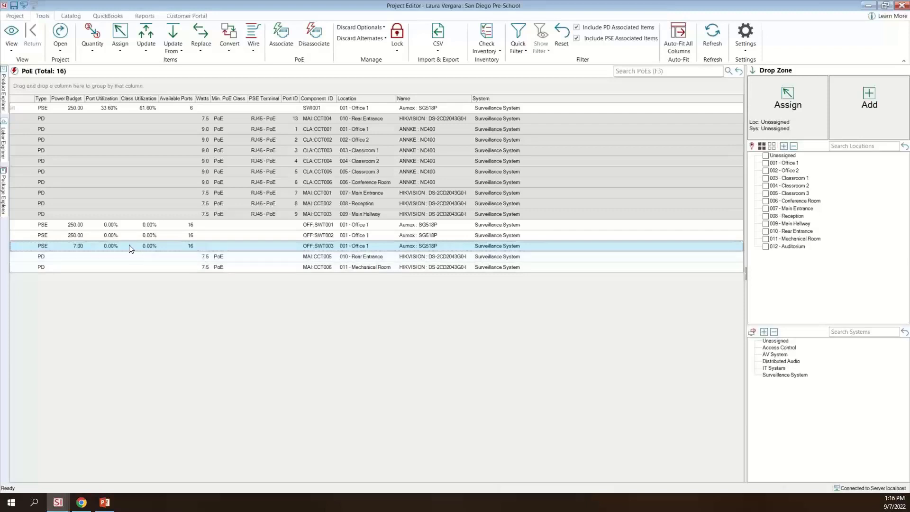
pyautogui.click(277, 47)
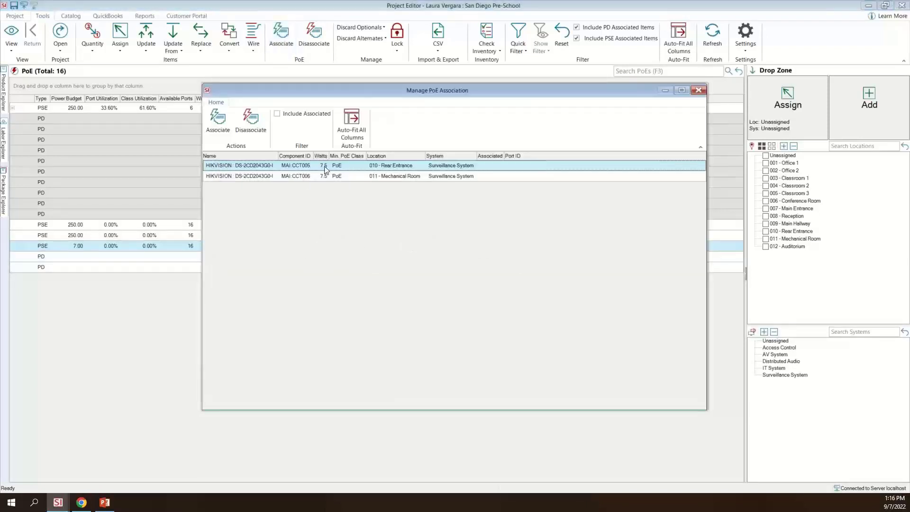
pyautogui.click(218, 133)
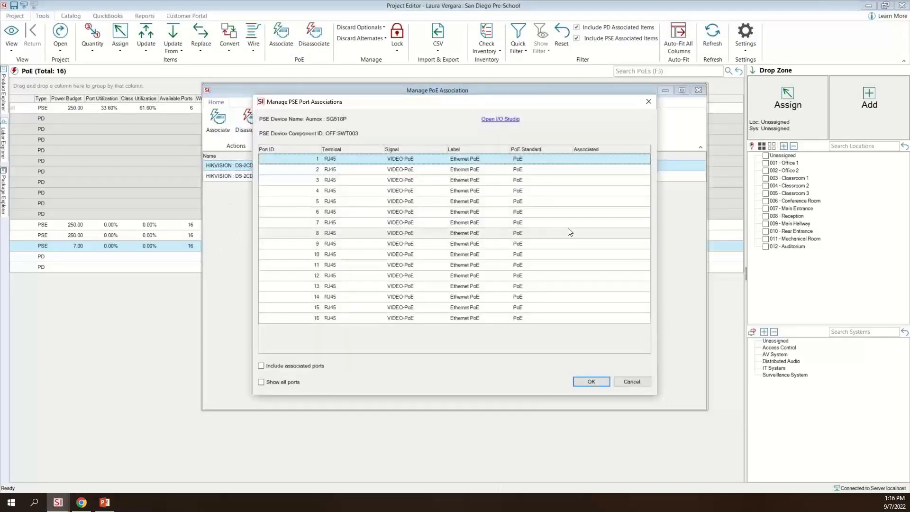
pyautogui.click(441, 212)
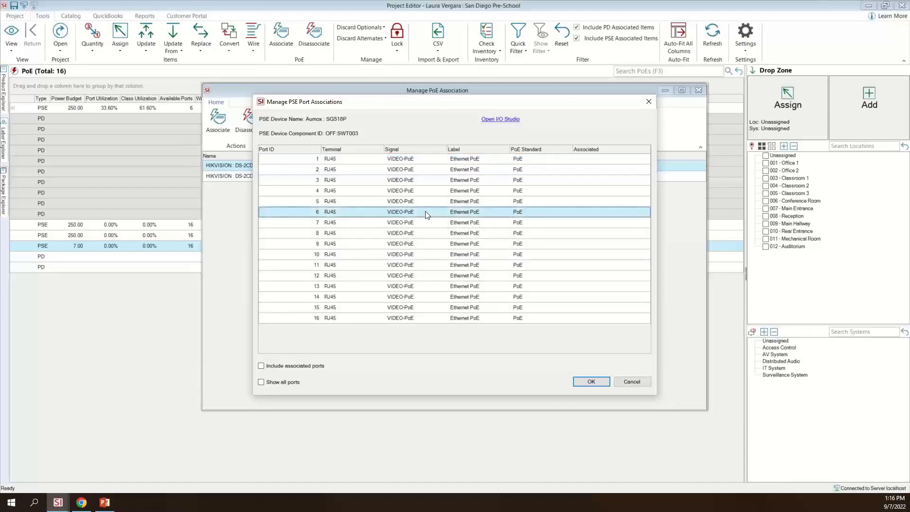
pyautogui.click(591, 382)
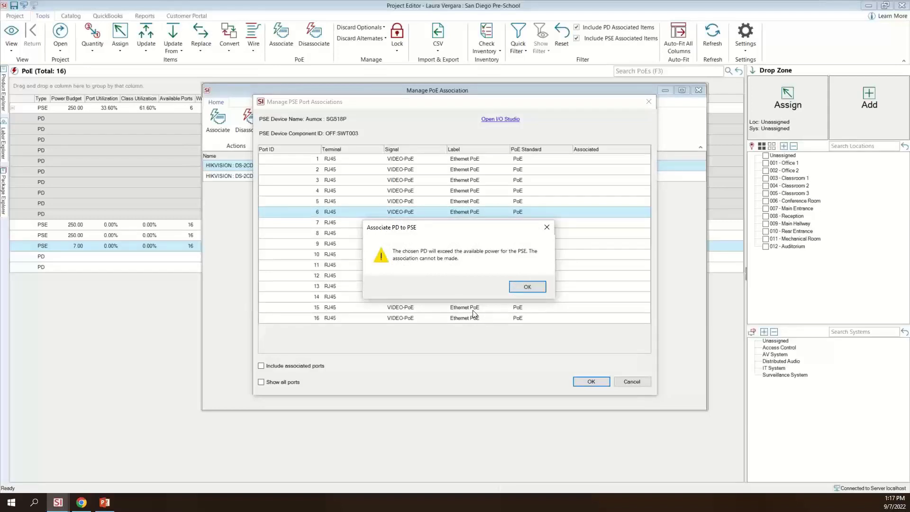
pyautogui.click(527, 287)
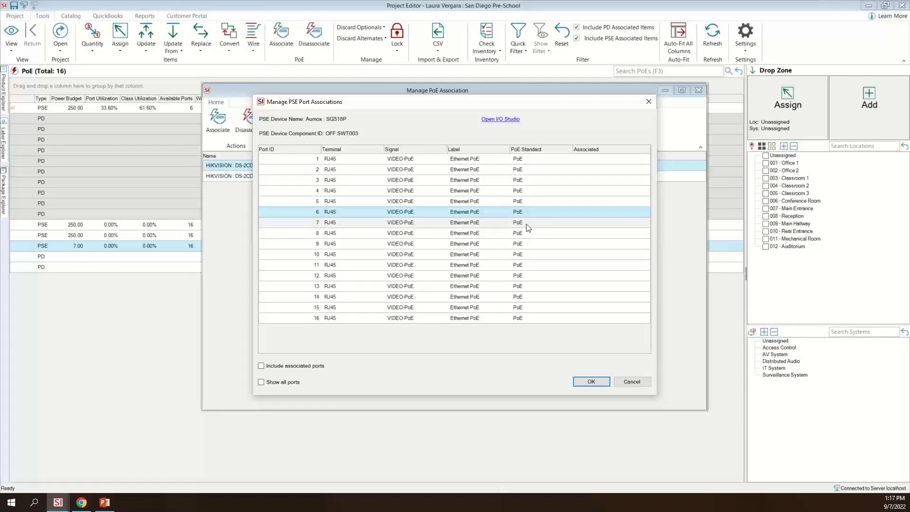
pyautogui.click(645, 384)
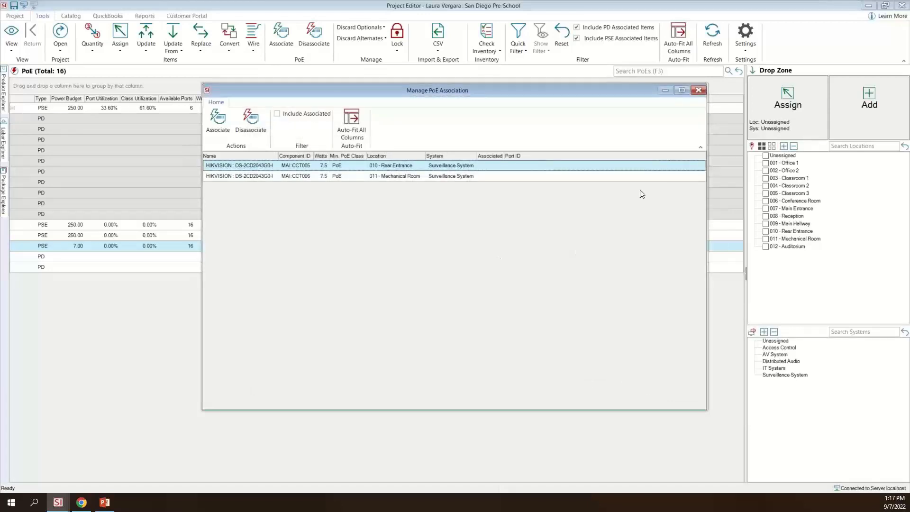
pyautogui.click(698, 90)
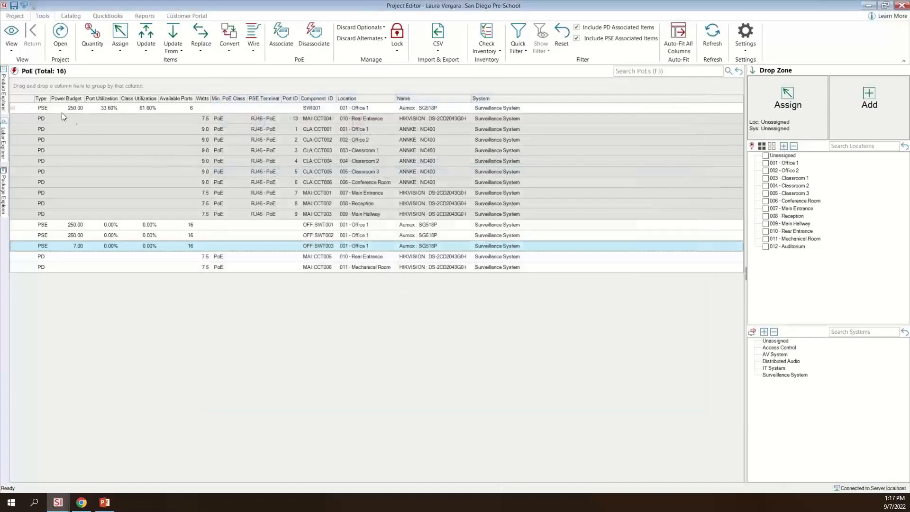
# - Sort the PoE items by class utilization, open the project's installation reports, and select the PoE Items report
pyautogui.click(61, 109)
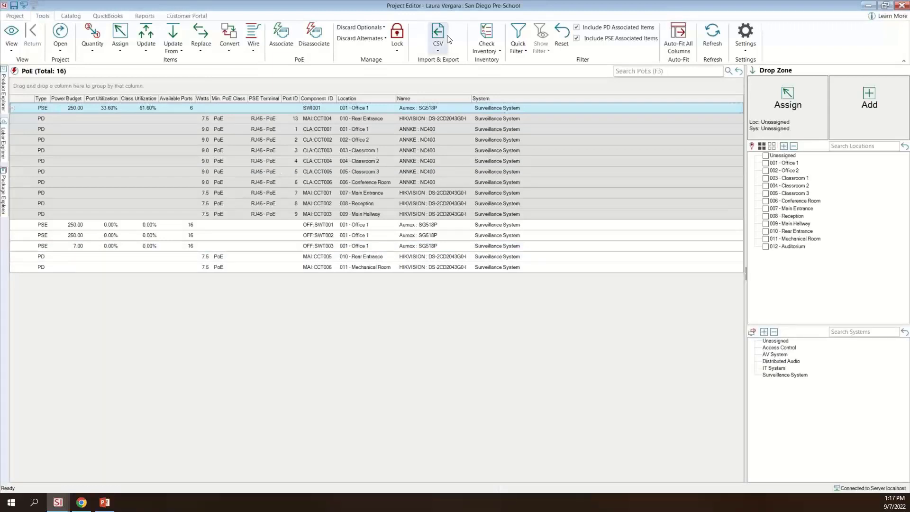
pyautogui.click(436, 47)
pyautogui.click(137, 99)
pyautogui.click(145, 15)
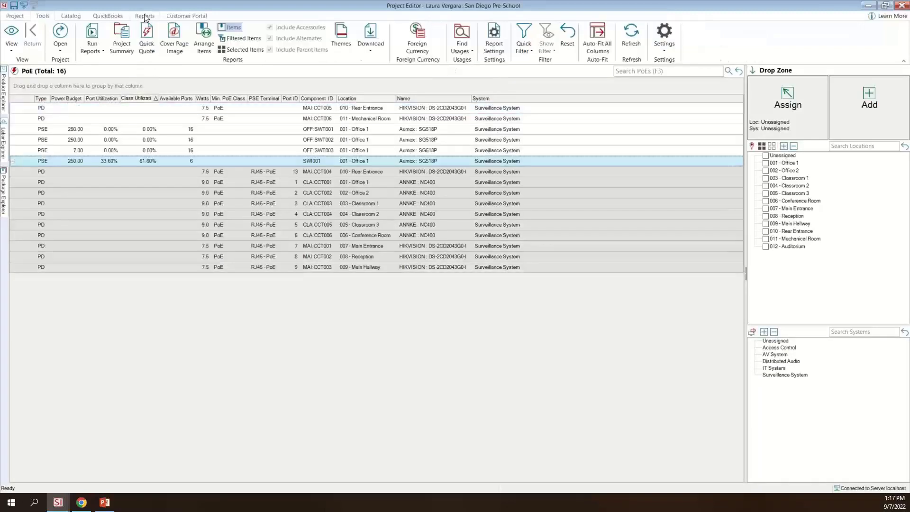
pyautogui.click(94, 46)
pyautogui.click(118, 87)
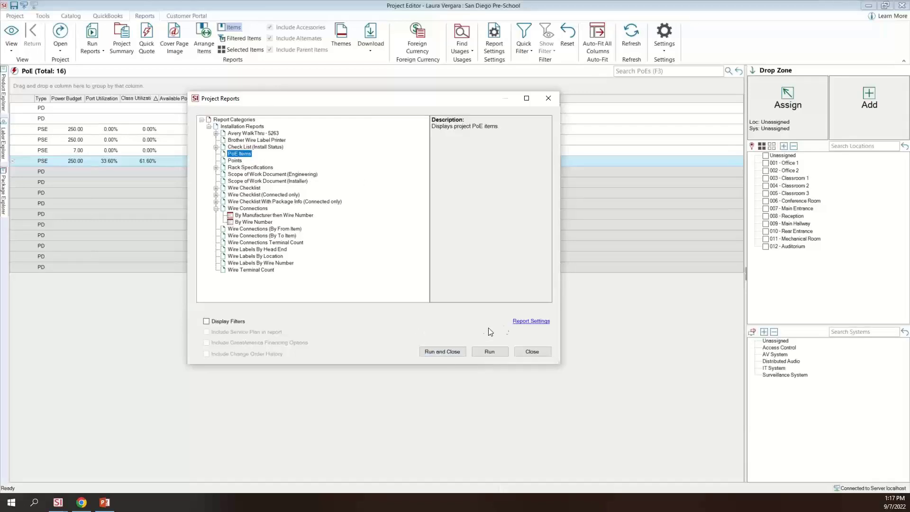
# - Examine the PoE report settings for the items to display and the associated PD item back color, and save and close them
pyautogui.click(537, 322)
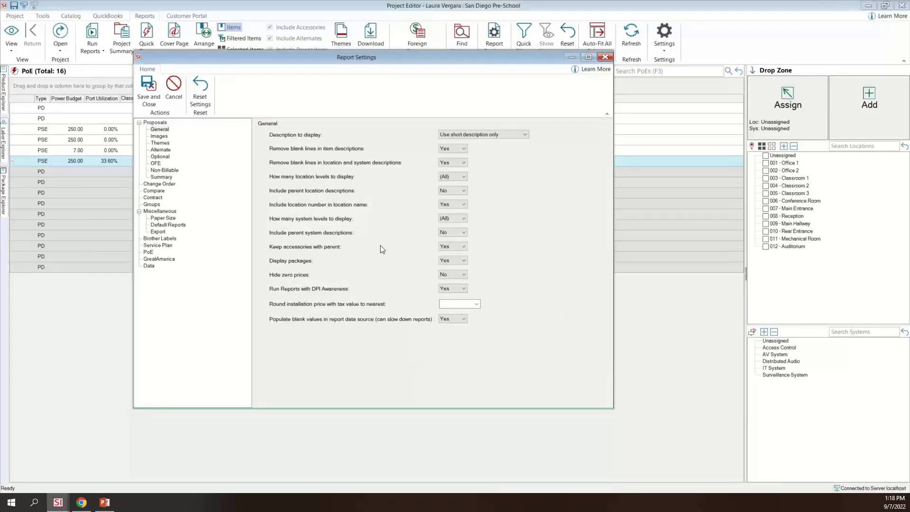
pyautogui.click(149, 252)
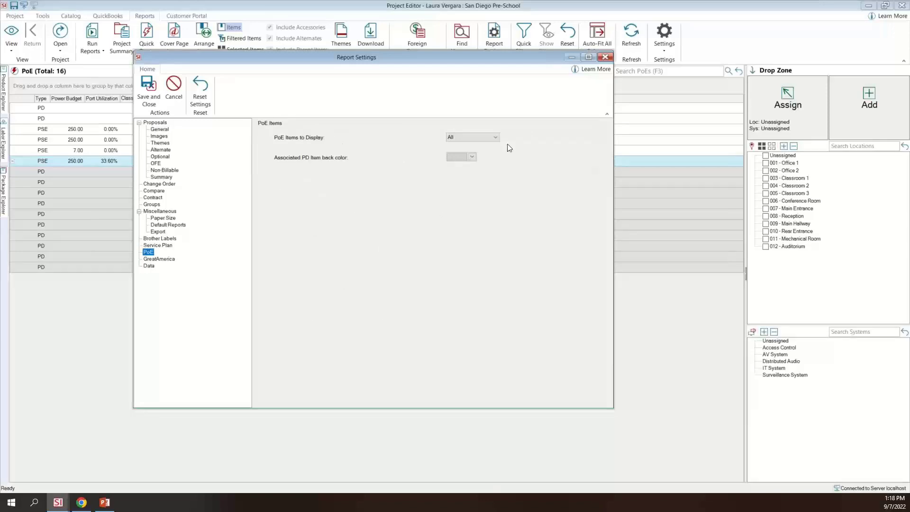
pyautogui.click(496, 138)
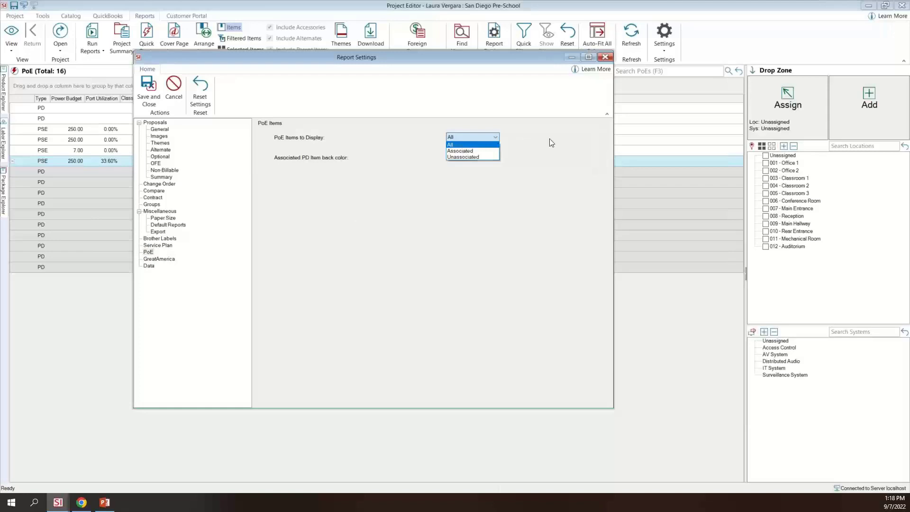
pyautogui.click(550, 161)
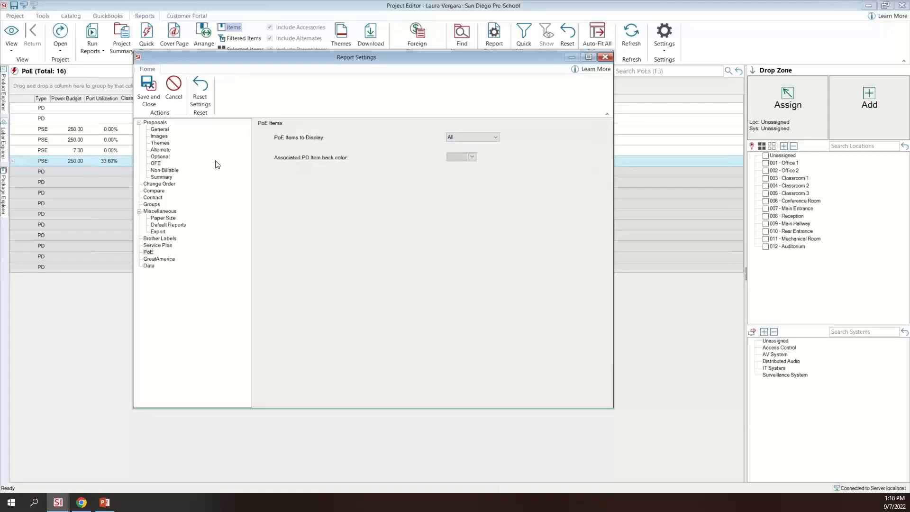
pyautogui.click(473, 157)
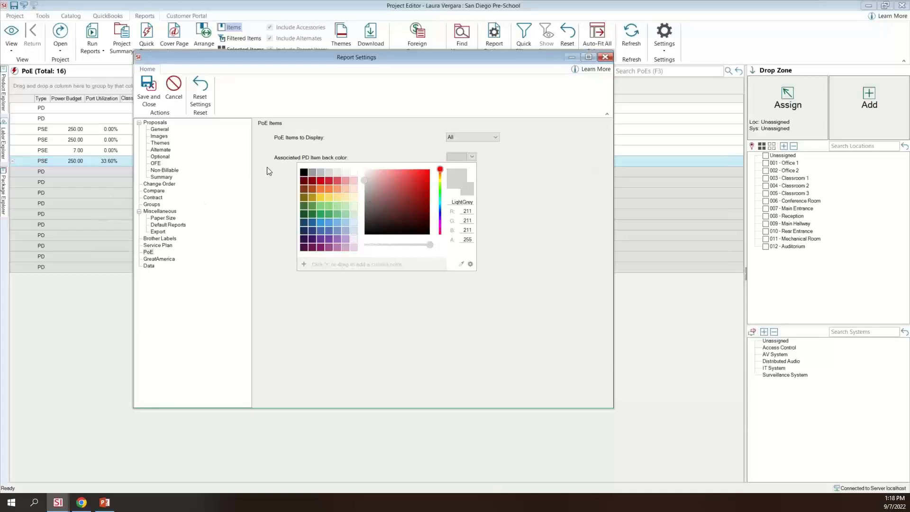
pyautogui.click(405, 148)
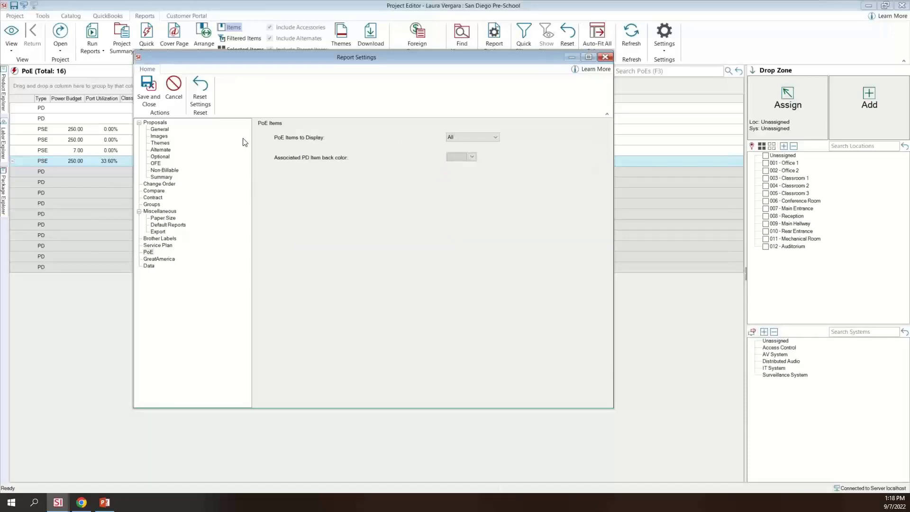
pyautogui.click(147, 94)
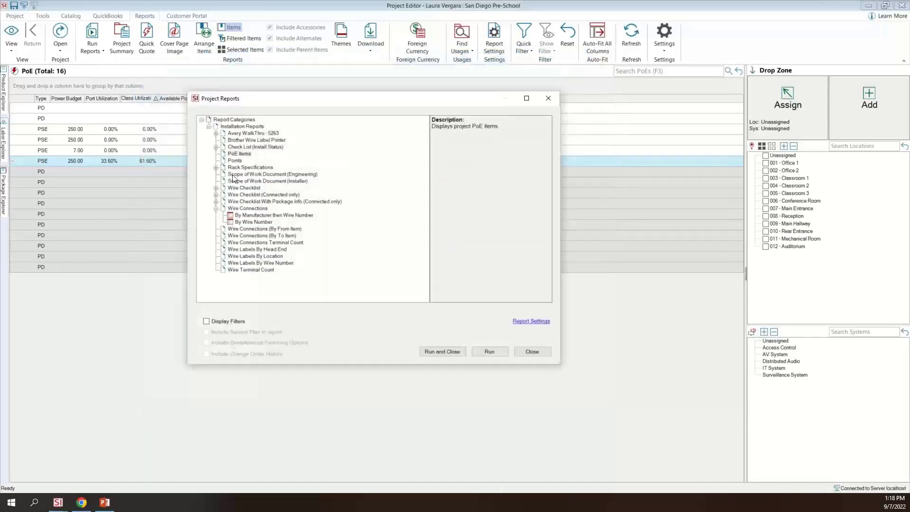
# - Run the PoE Items report, examine it in the maximized report viewer, and close it
pyautogui.click(240, 154)
pyautogui.click(454, 353)
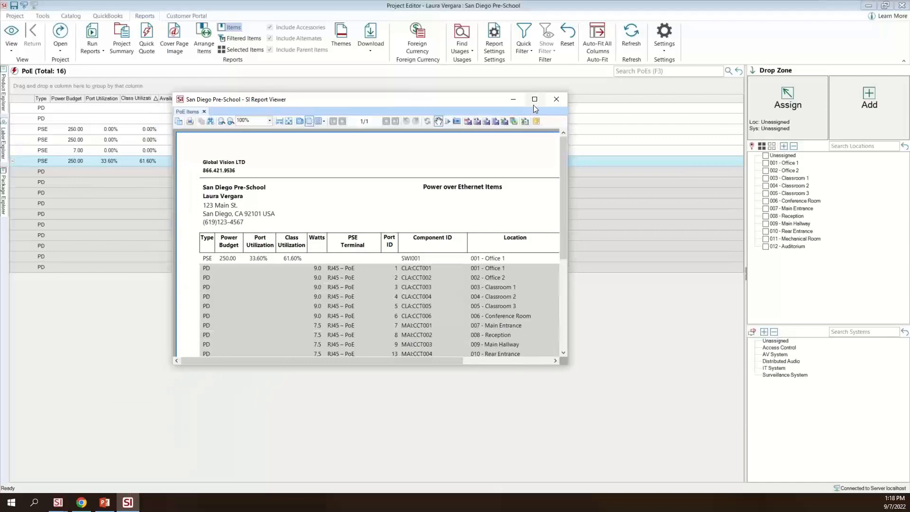
pyautogui.doubleClick(534, 104)
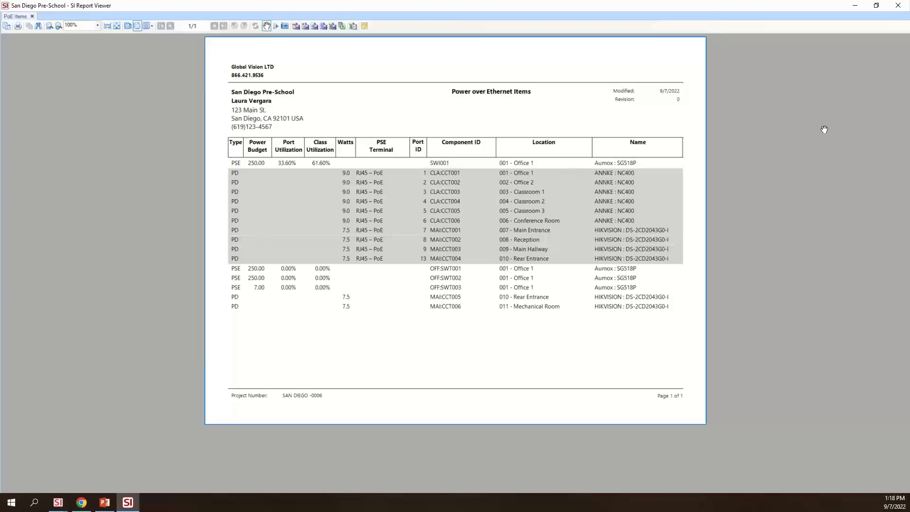
pyautogui.click(899, 5)
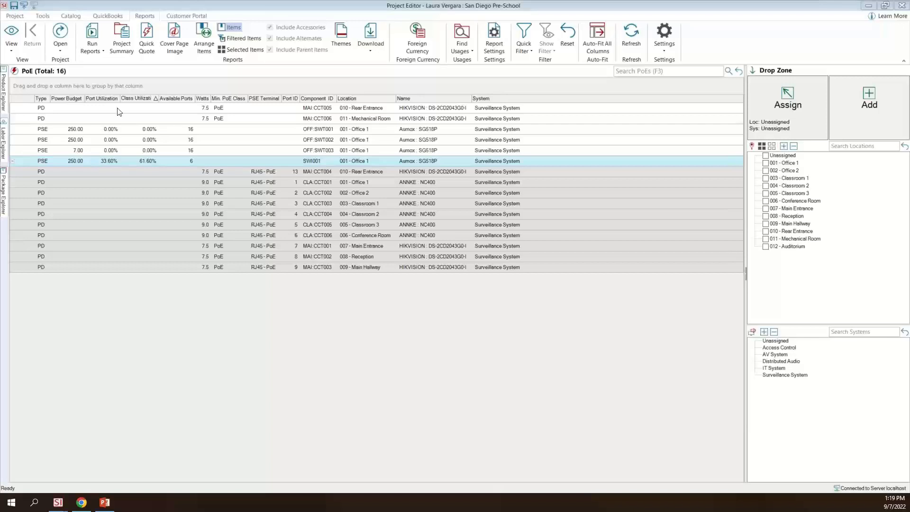
pyautogui.click(812, 19)
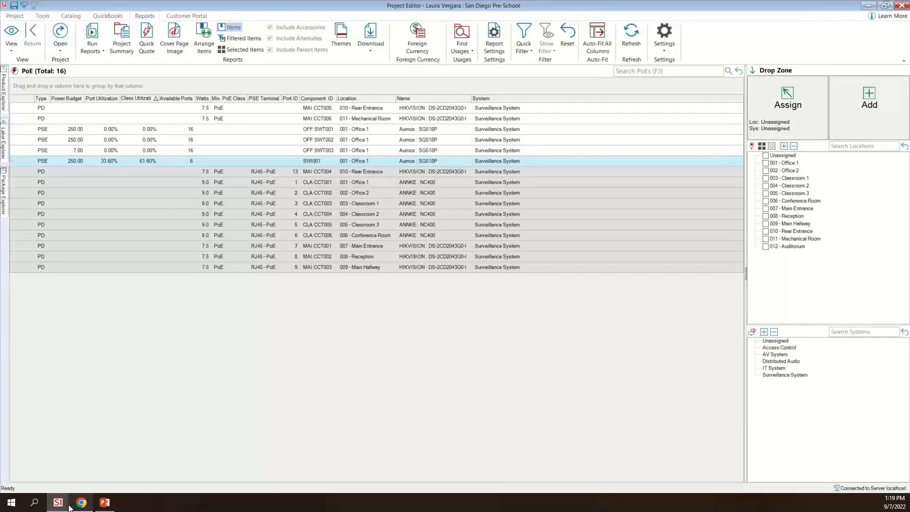
# - Switch to the D-Tools System Integrator home page window and open the Control Panel
pyautogui.moveTo(58, 503)
pyautogui.click(59, 448)
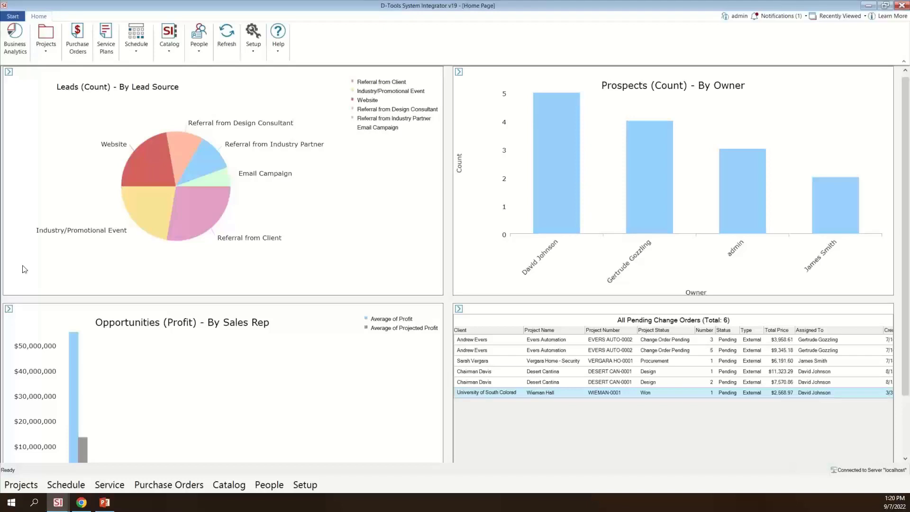
pyautogui.click(15, 18)
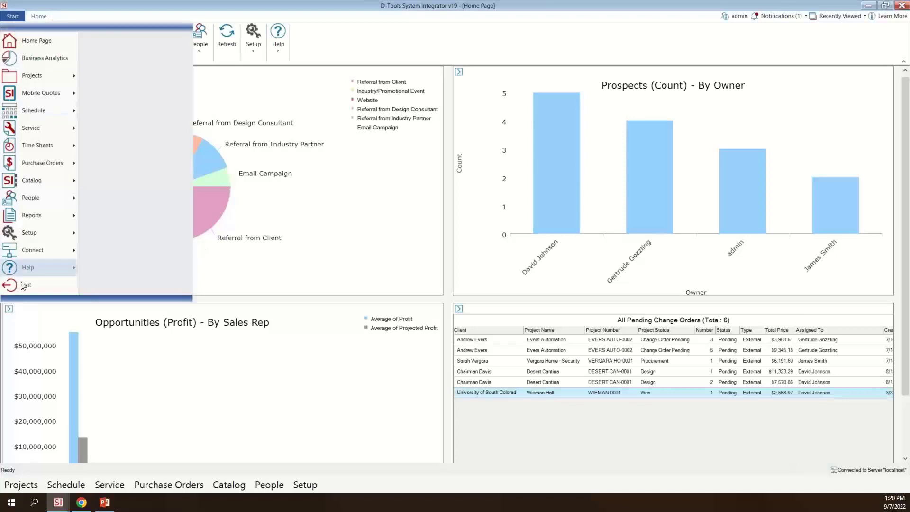
pyautogui.moveTo(31, 233)
pyautogui.click(143, 74)
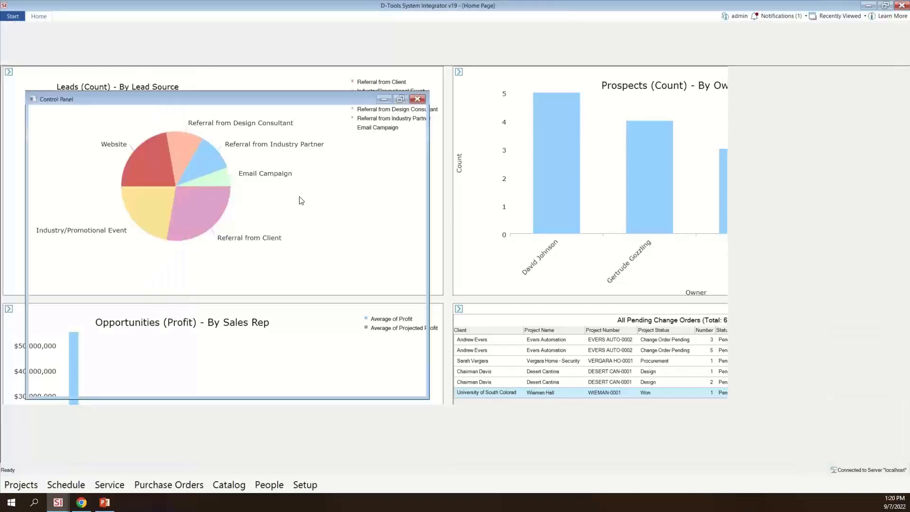
# - Search the Control Panel for "time" and open the QuickBooks Time Settings
pyautogui.click(805, 53)
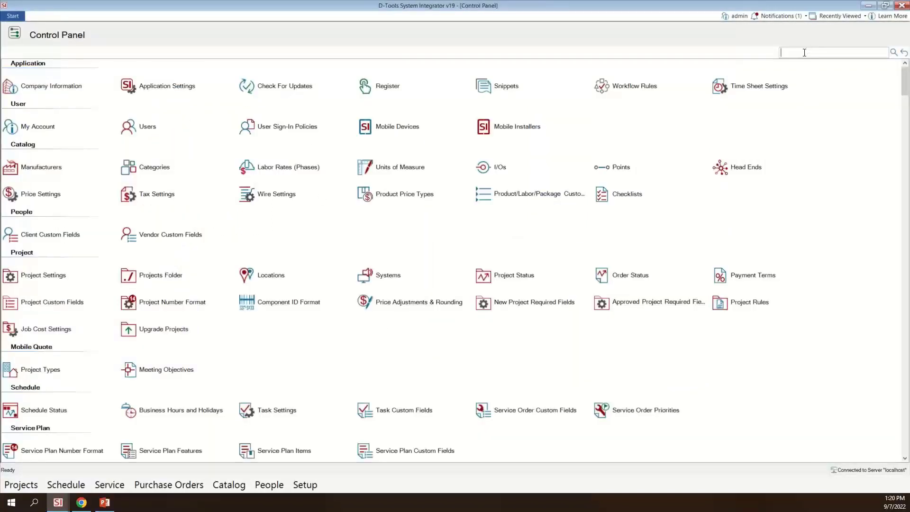
pyautogui.write('time')
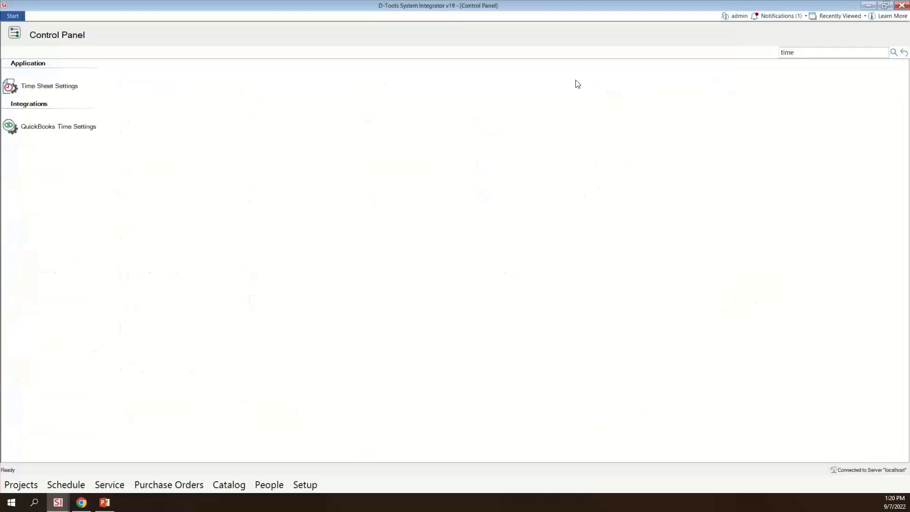
pyautogui.doubleClick(76, 127)
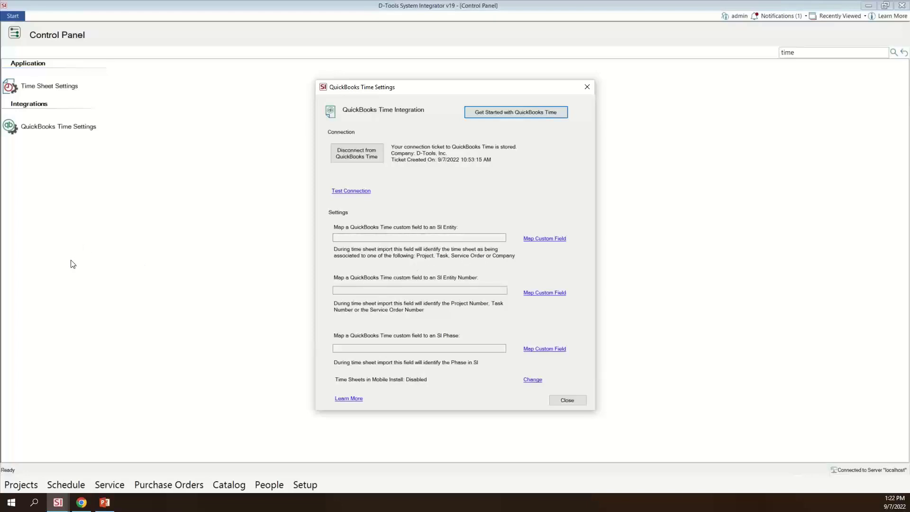
# - Switch to Chrome and bring up the QuickBooks Time Getting Started page
pyautogui.click(82, 503)
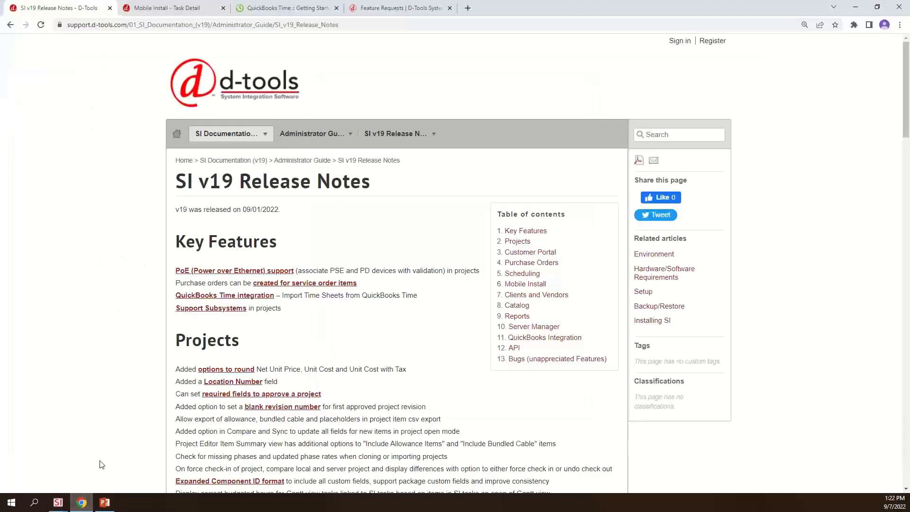
pyautogui.click(285, 8)
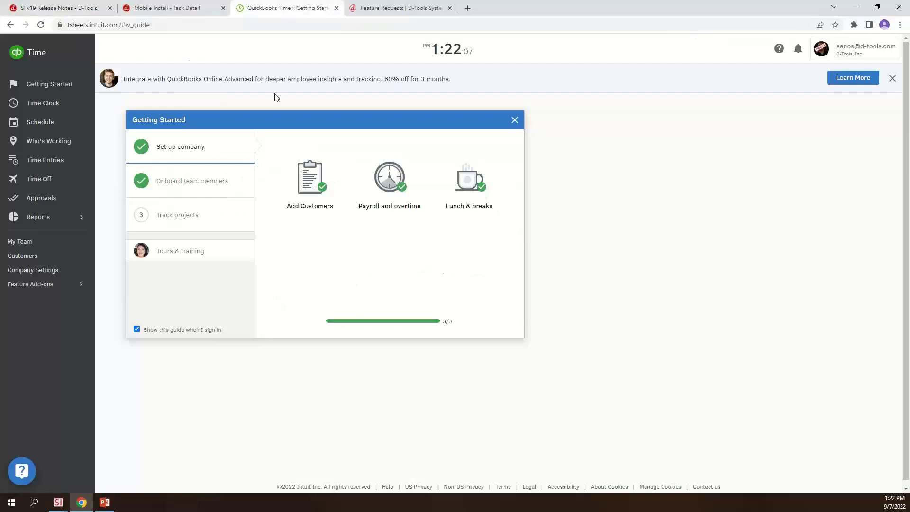
# - Open the QuickBooks Time custom fields and examine the SI Entity field's options and list items, leaving them unchanged
pyautogui.click(49, 287)
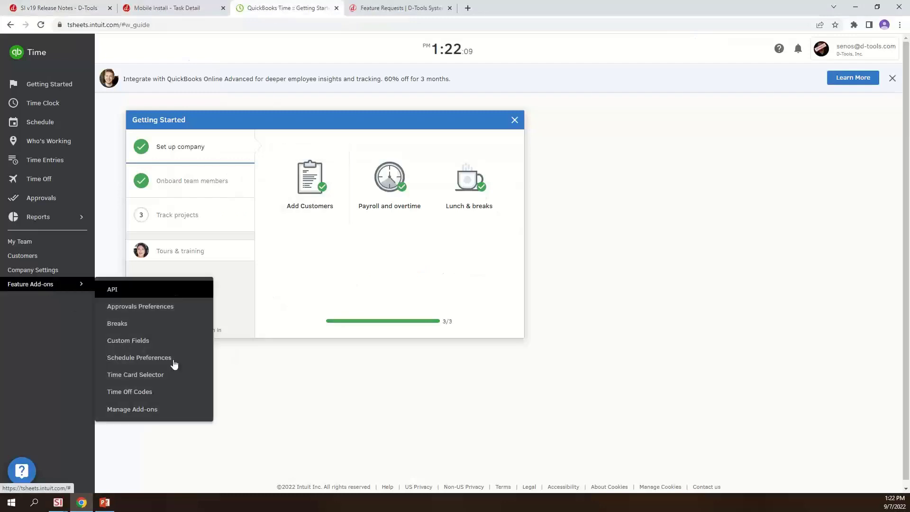
pyautogui.click(133, 342)
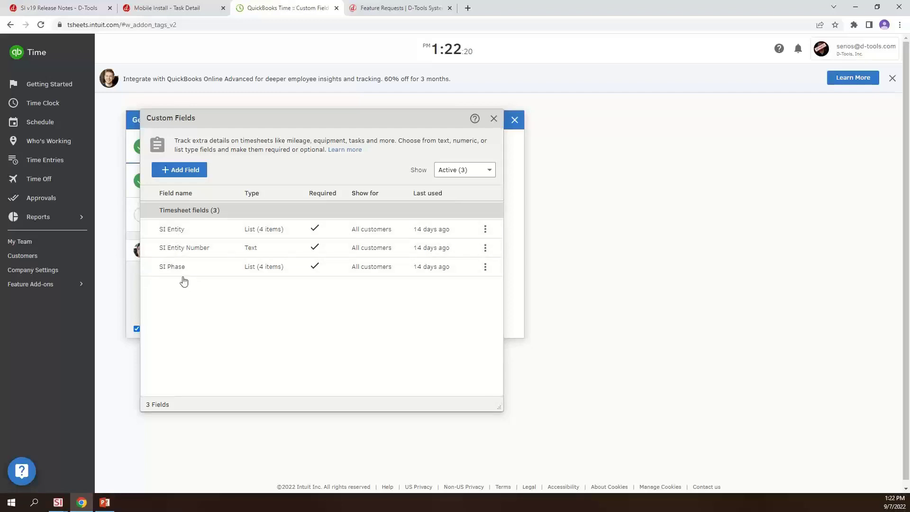
pyautogui.click(273, 232)
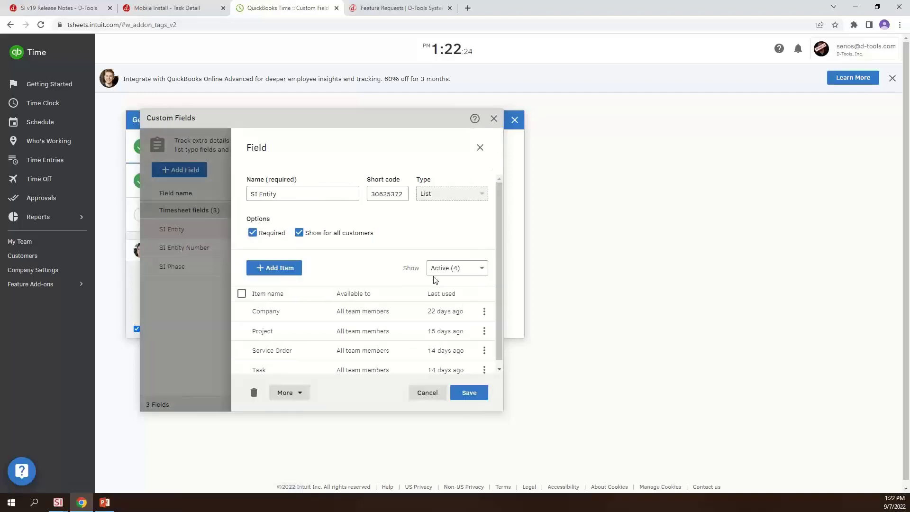
pyautogui.scroll(-1, 399, 267)
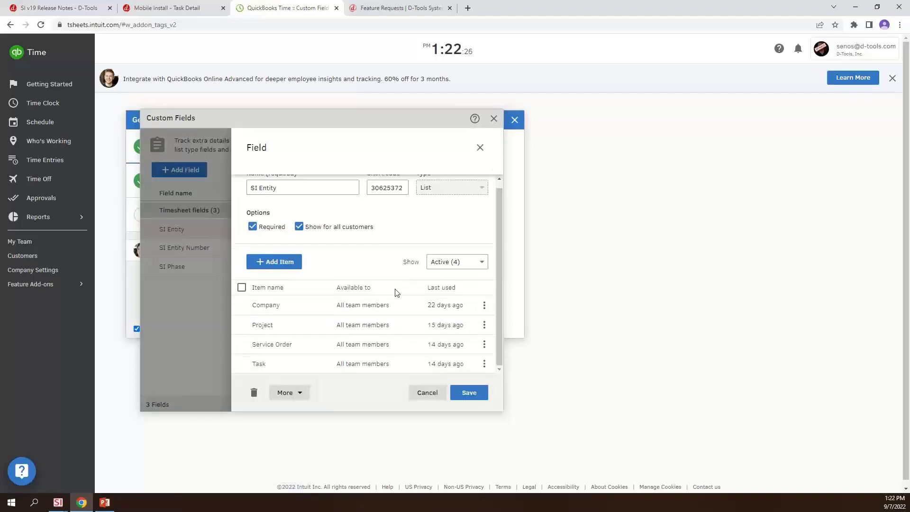
pyautogui.scroll(1, 397, 290)
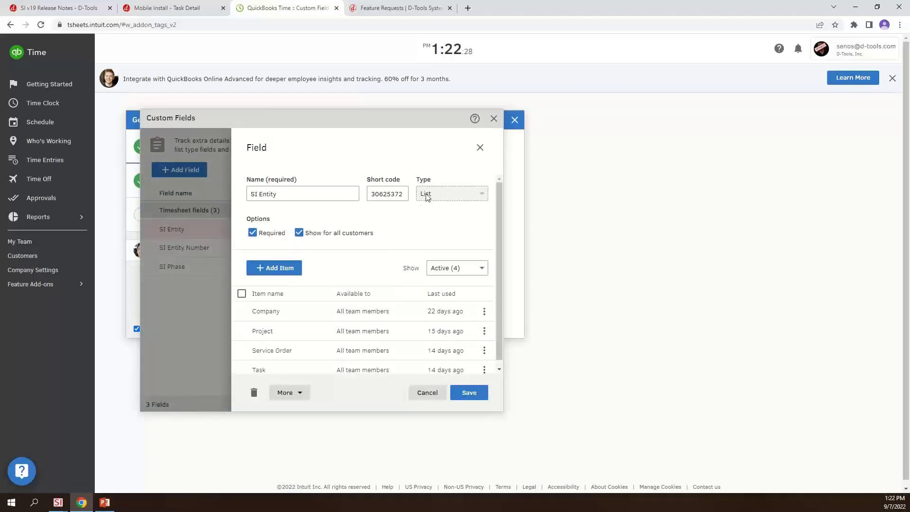
pyautogui.click(468, 277)
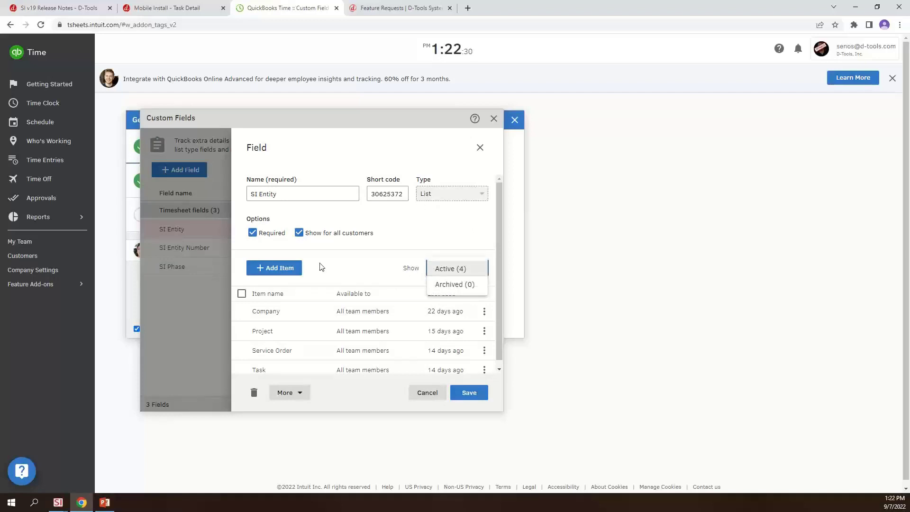
pyautogui.click(466, 269)
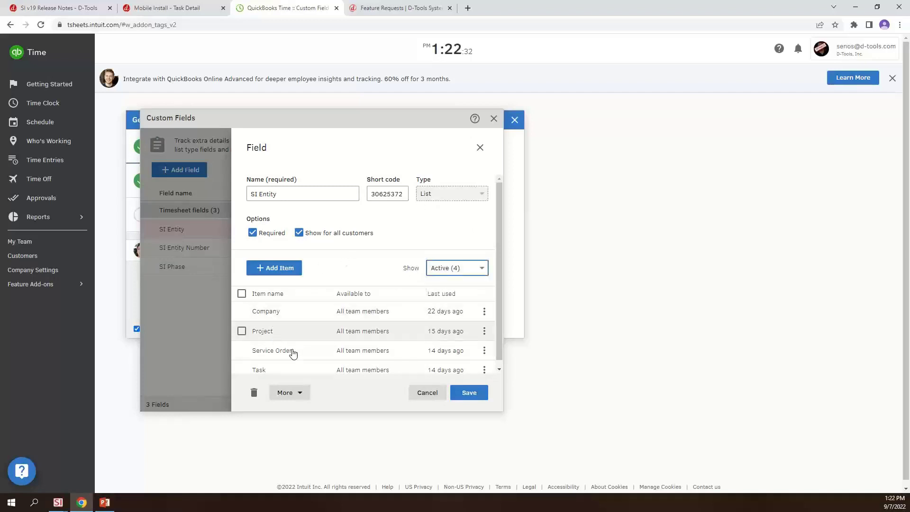
pyautogui.scroll(-1, 297, 365)
pyautogui.scroll(-1, 297, 365)
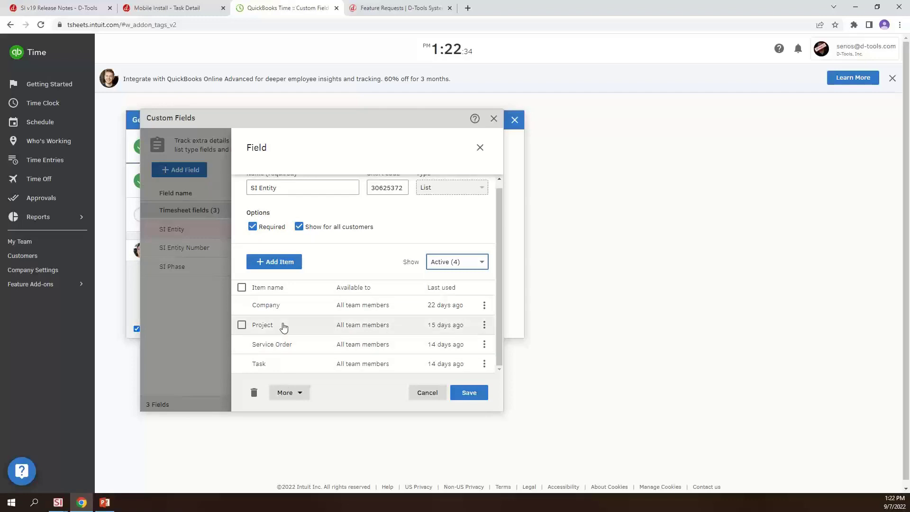
pyautogui.scroll(2, 284, 326)
pyautogui.click(481, 148)
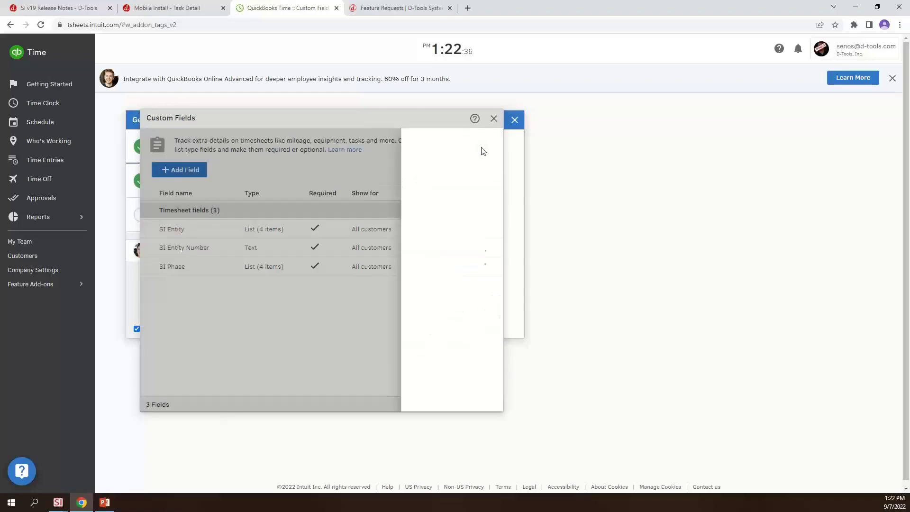
# - Examine the SI Phase custom field's list items, cancel without saving, and close the Custom Fields window
pyautogui.click(193, 266)
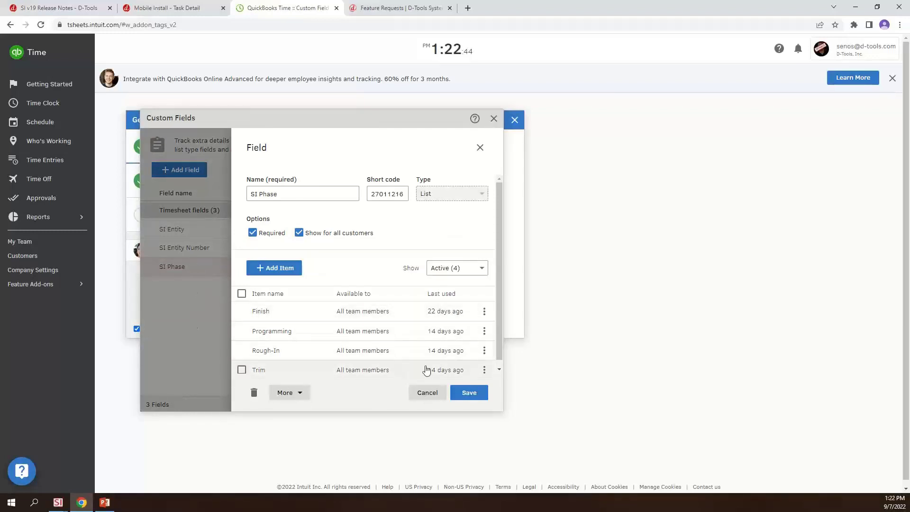
pyautogui.click(428, 393)
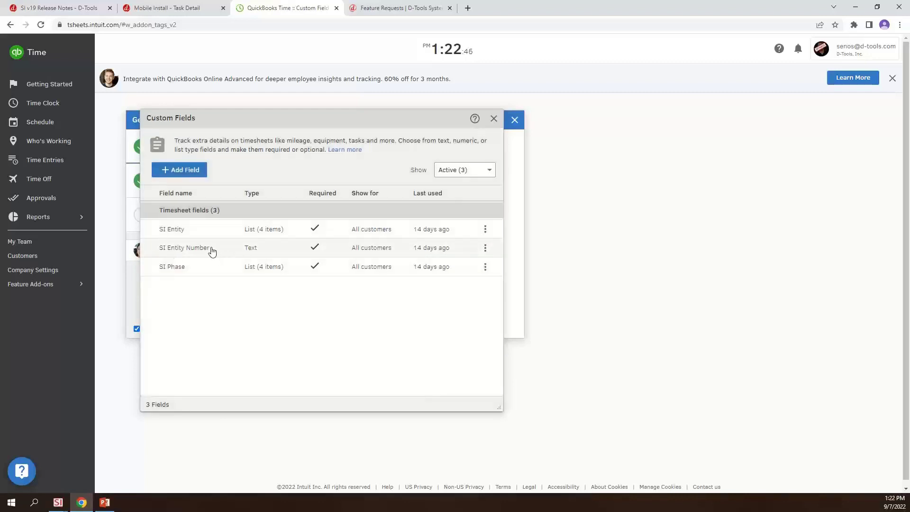
pyautogui.click(494, 119)
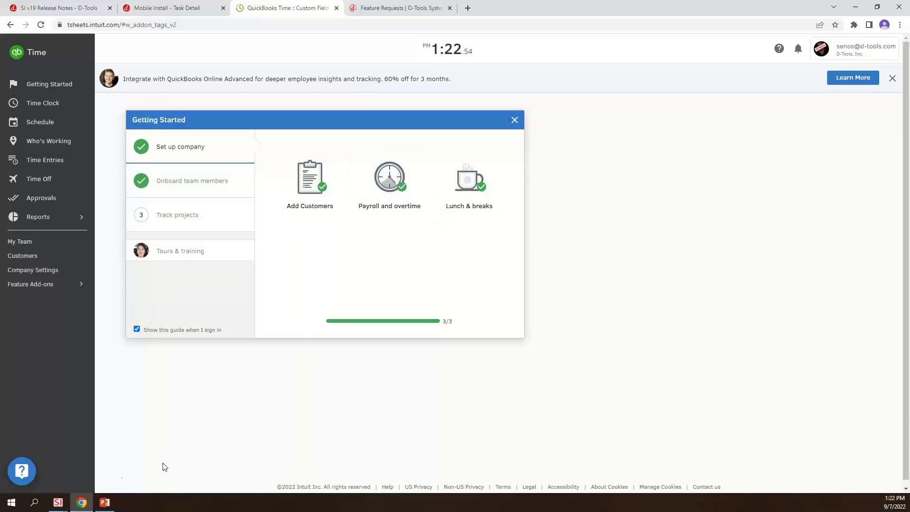
# - Switch to D-Tools System Integrator, close the QuickBooks Time Settings, and bring up the Time Sheets Explorer
pyautogui.click(64, 505)
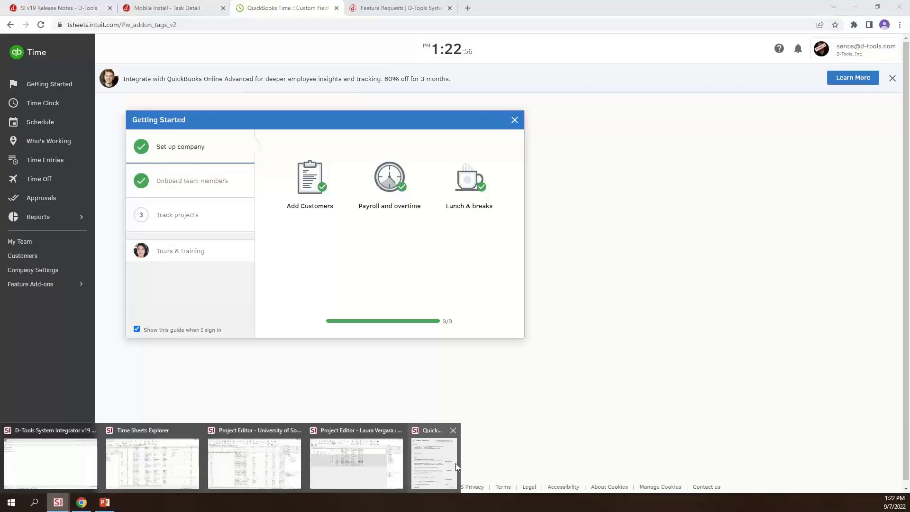
pyautogui.click(454, 462)
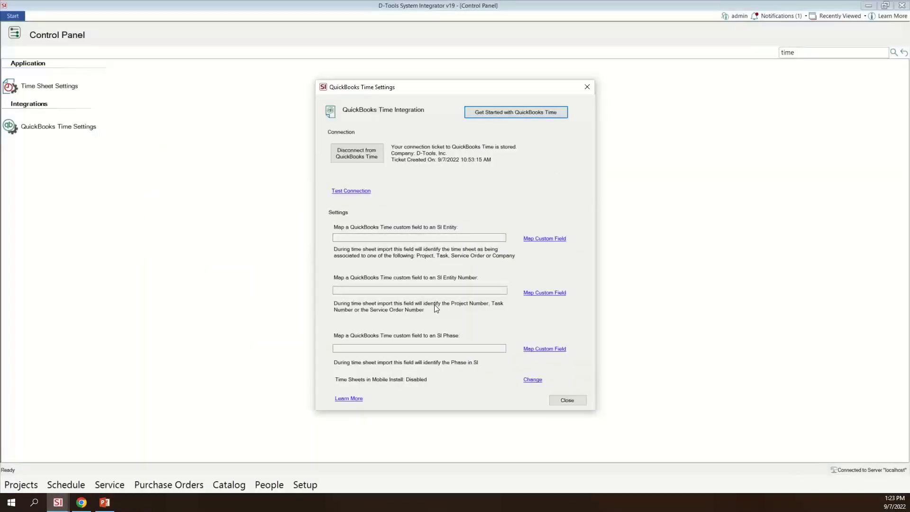
pyautogui.click(568, 401)
pyautogui.moveTo(67, 505)
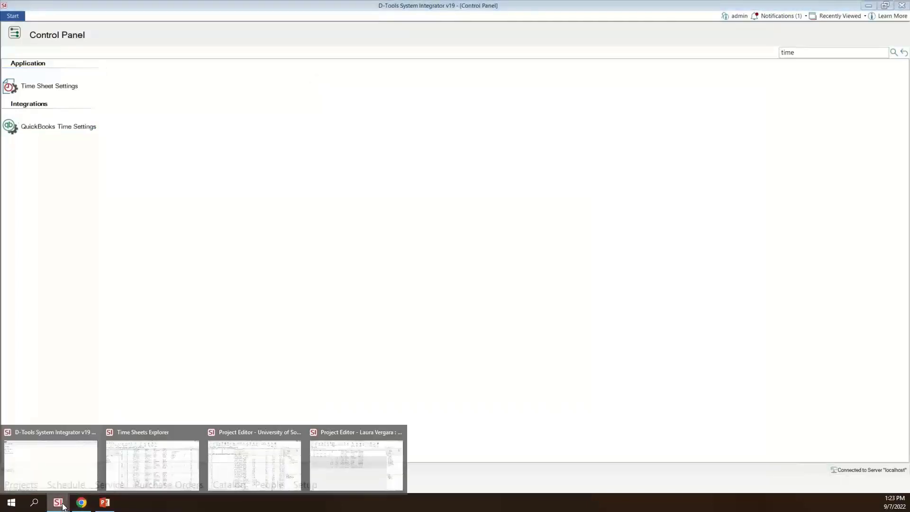
pyautogui.click(173, 457)
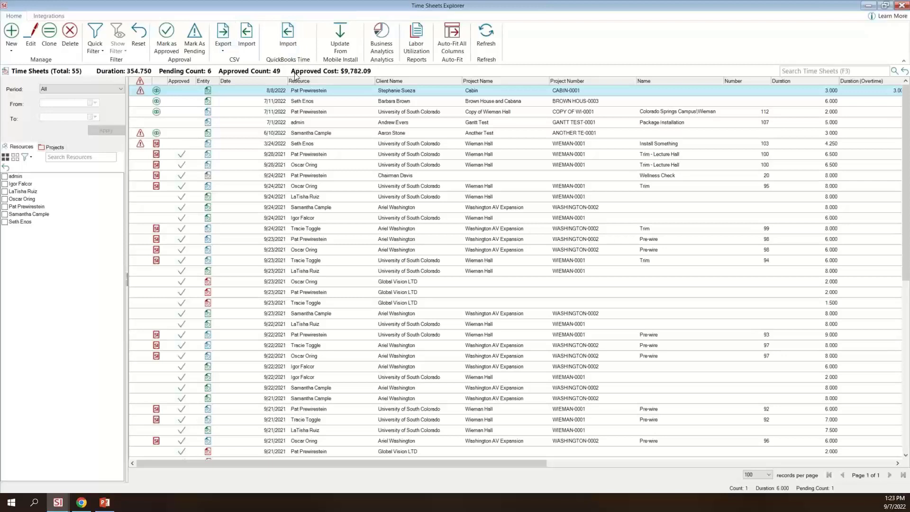
# - Open the QuickBooks Time import from the Time Sheets Explorer and examine the time sheets from the last 30 days
pyautogui.click(281, 37)
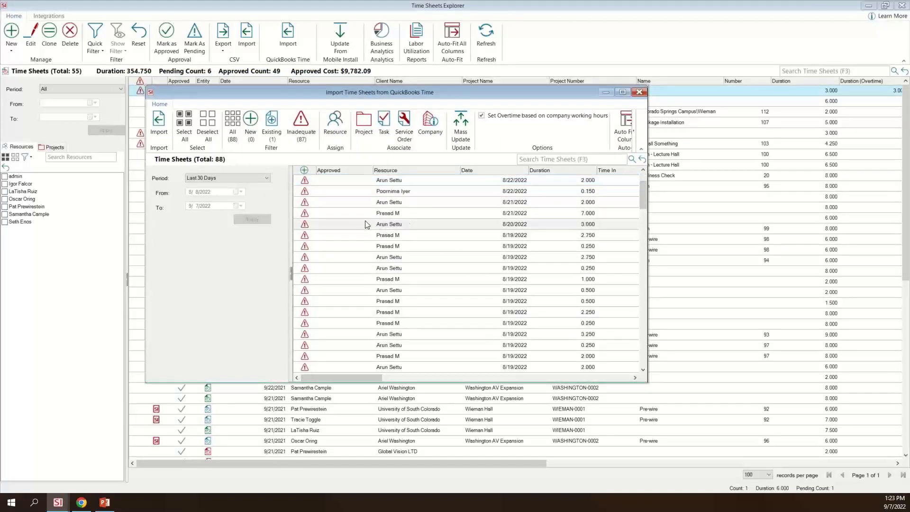
pyautogui.scroll(-8, 366, 221)
pyautogui.scroll(10, 365, 225)
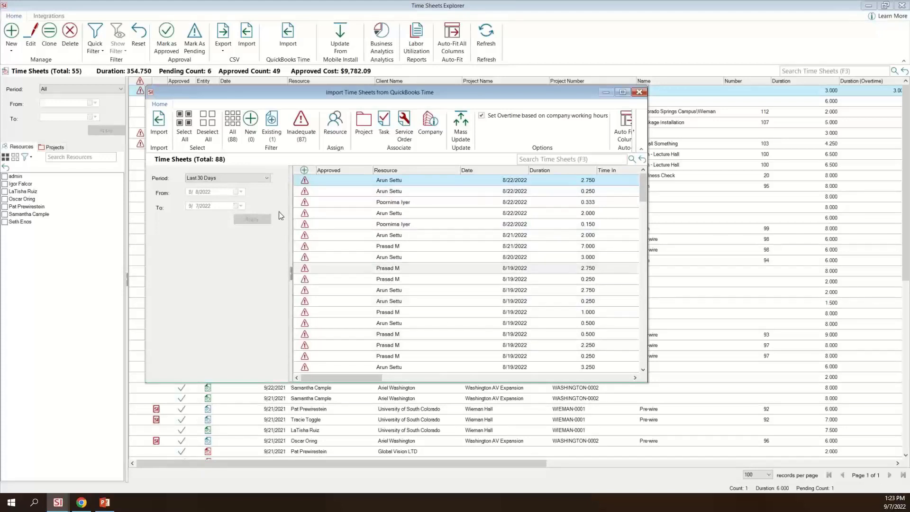
pyautogui.moveTo(306, 185)
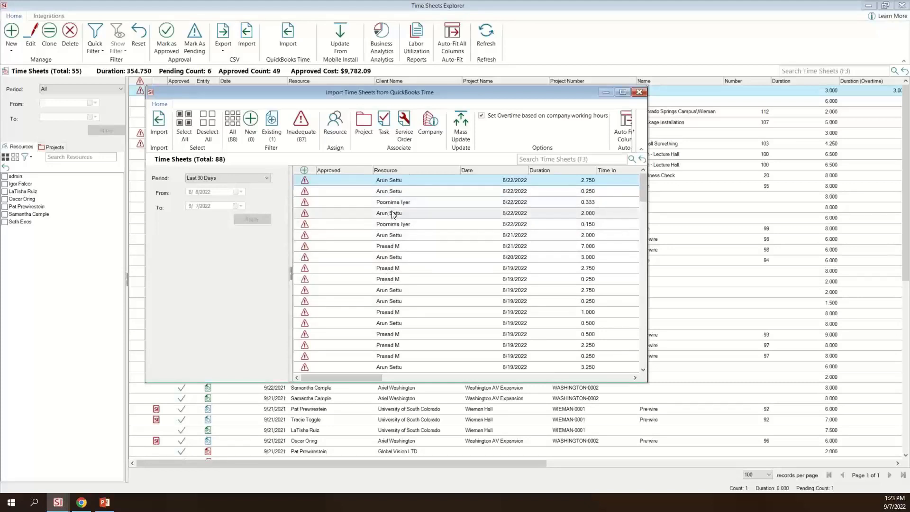
# - View the mapping of QuickBooks Time users to SI resources, close it, and exit the import without importing any time sheets
pyautogui.click(345, 136)
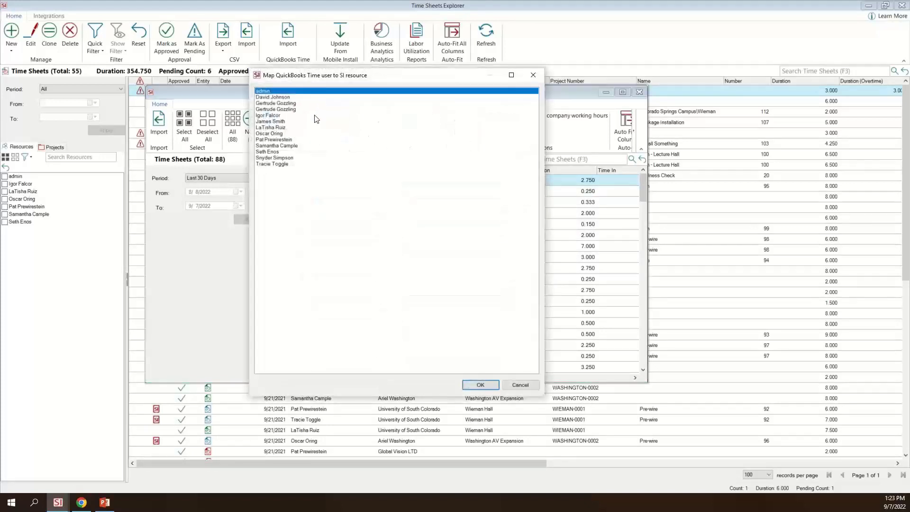
pyautogui.click(533, 77)
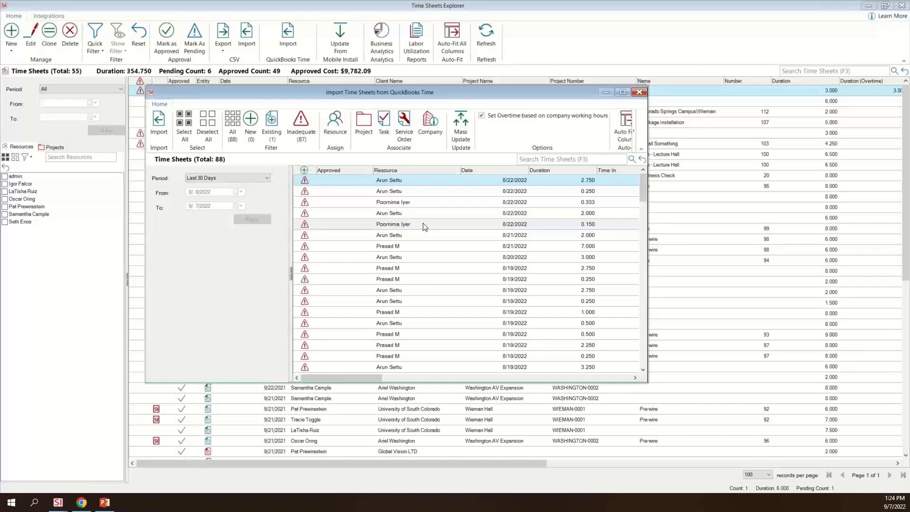
pyautogui.moveTo(409, 96); pyautogui.dragTo(464, 91)
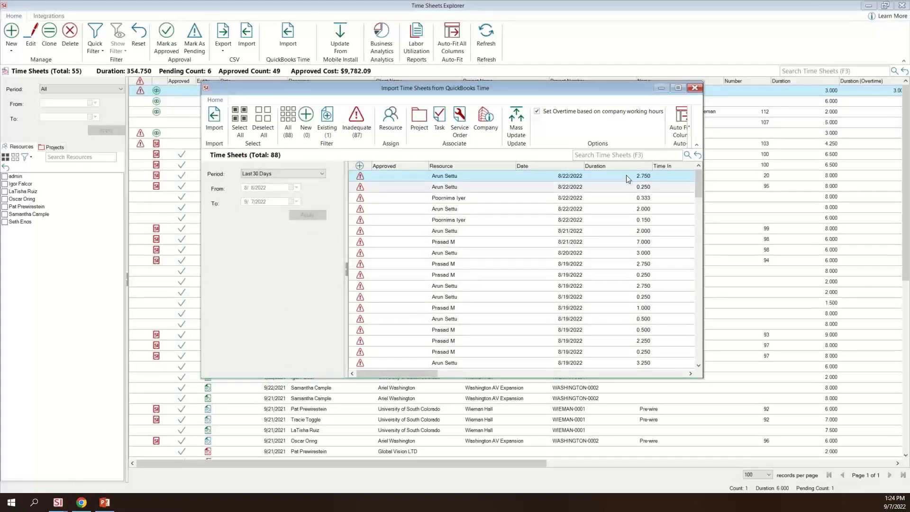
pyautogui.click(695, 88)
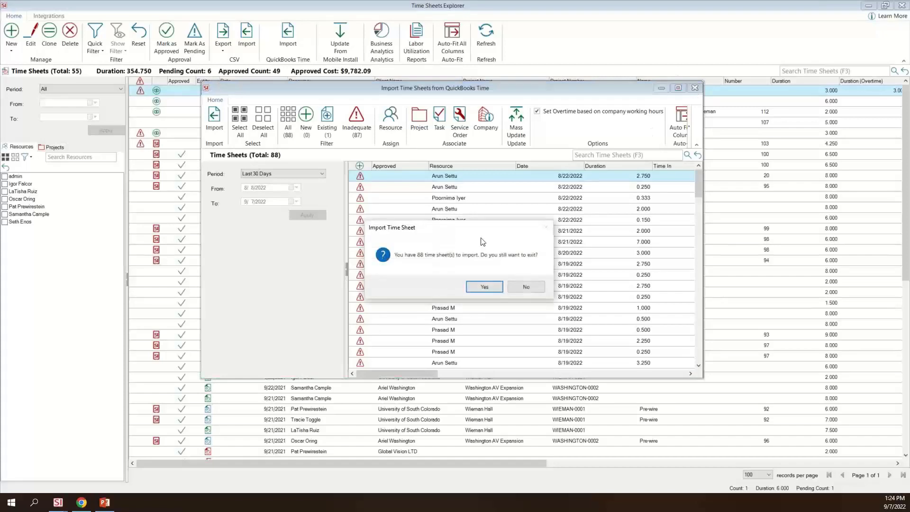
pyautogui.click(488, 288)
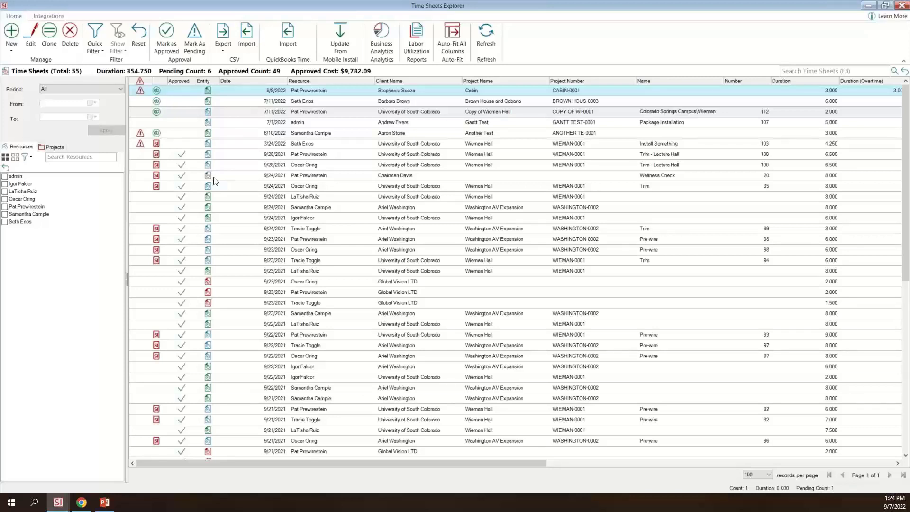
pyautogui.click(188, 156)
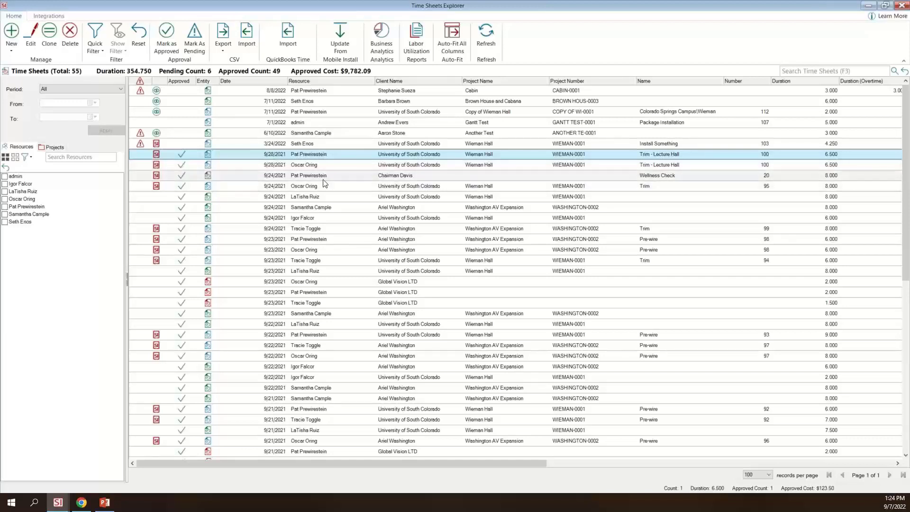
pyautogui.hotkey('alt', 'Tab')
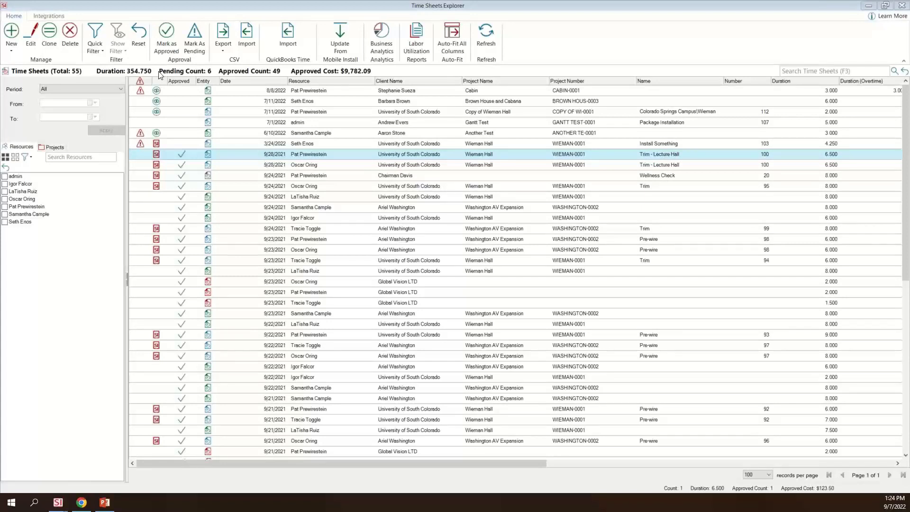
# - Return to the main System Integrator window, open the Project Explorer, and select the Evers Automation project
pyautogui.moveTo(55, 509)
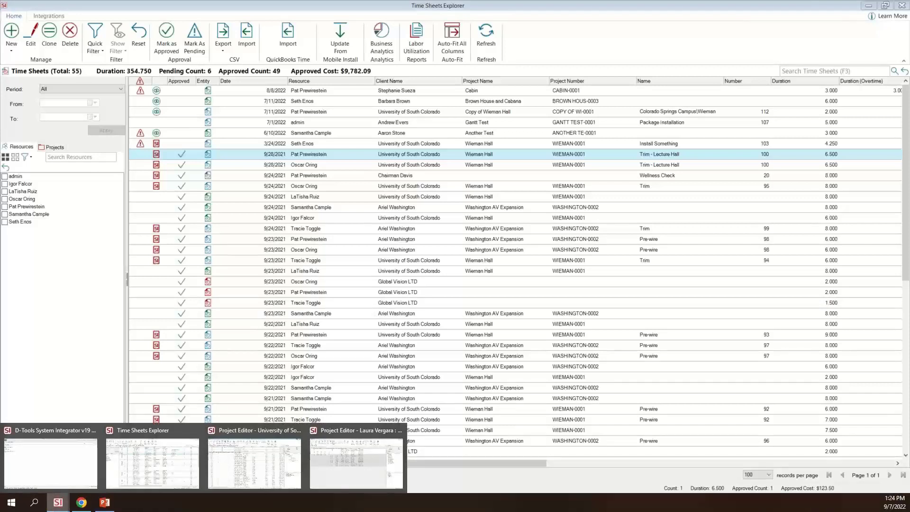
pyautogui.click(23, 461)
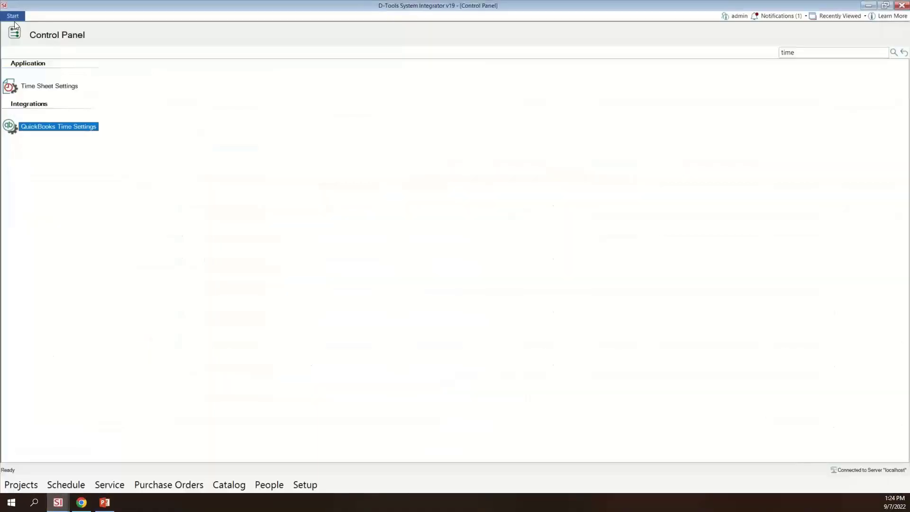
pyautogui.click(16, 17)
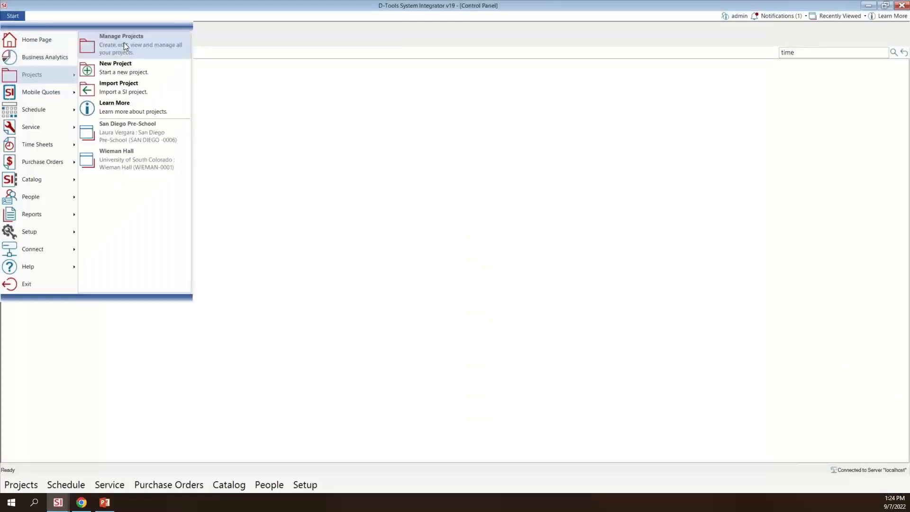
pyautogui.click(238, 142)
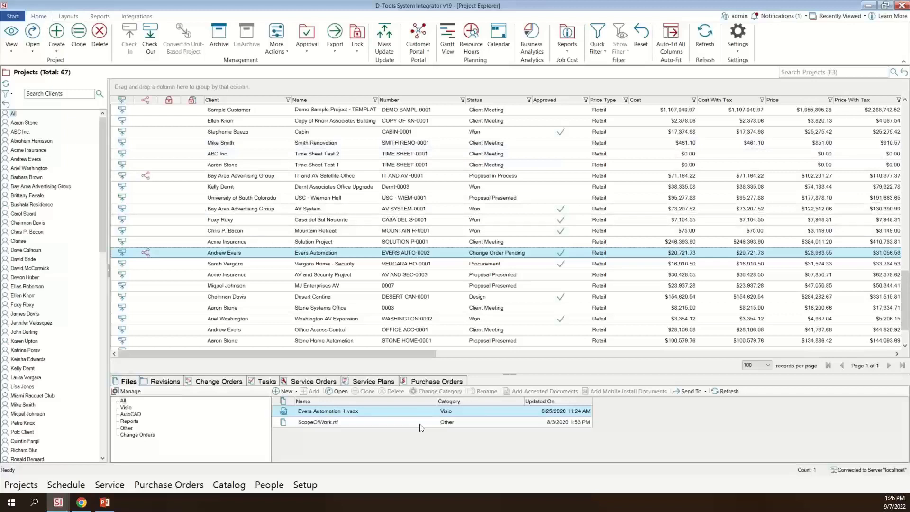
# - Start a new purchase order from the Evers Automation project's purchase orders and widen its window
pyautogui.click(439, 380)
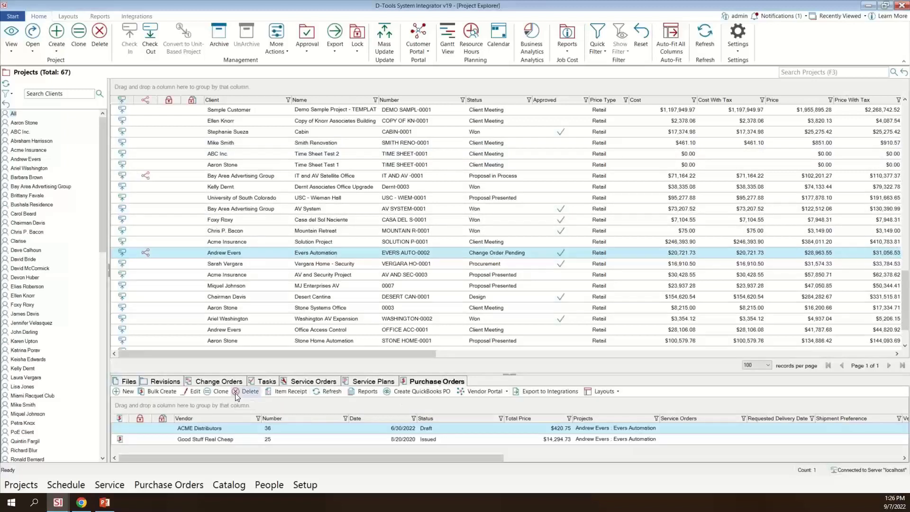
pyautogui.click(127, 391)
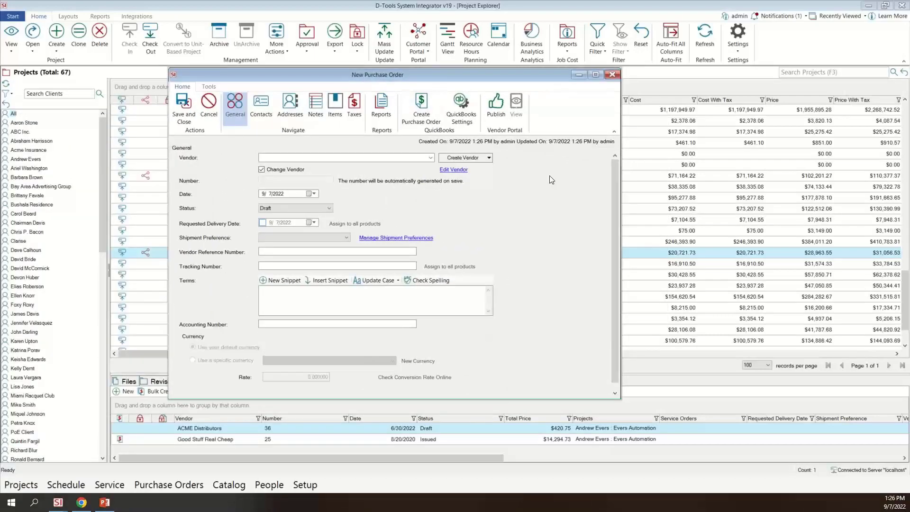
pyautogui.moveTo(620, 198); pyautogui.dragTo(729, 194)
pyautogui.moveTo(450, 79); pyautogui.dragTo(434, 70)
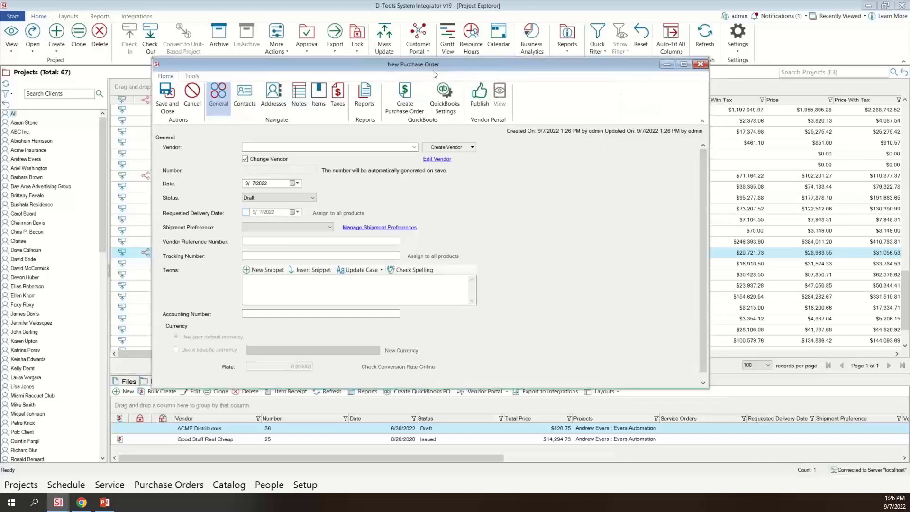
# - Set the vendor to ACME Distributors, view its draft purchase orders, and keep the new order instead of editing a draft
pyautogui.click(414, 147)
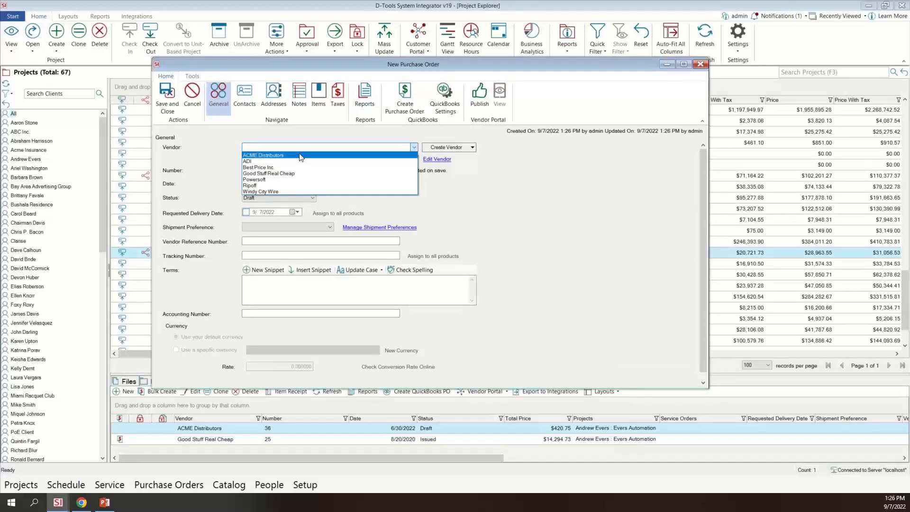
pyautogui.click(270, 156)
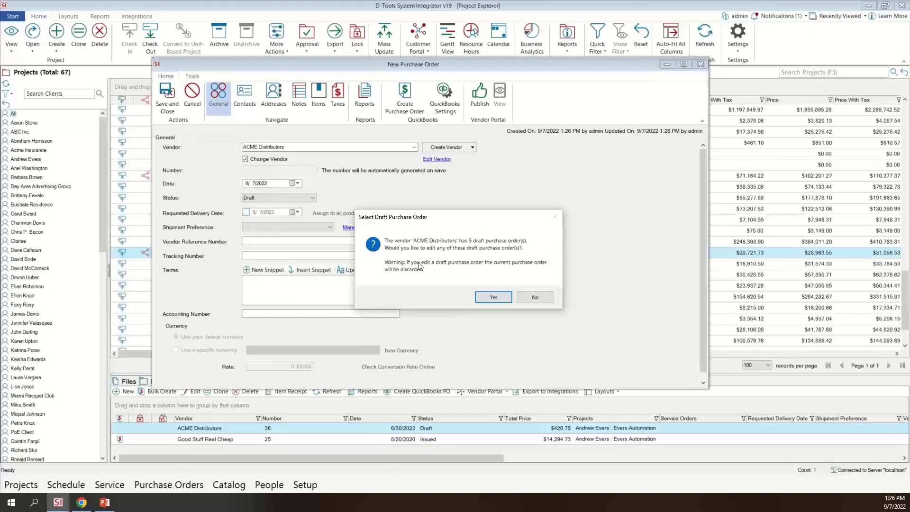
pyautogui.click(490, 297)
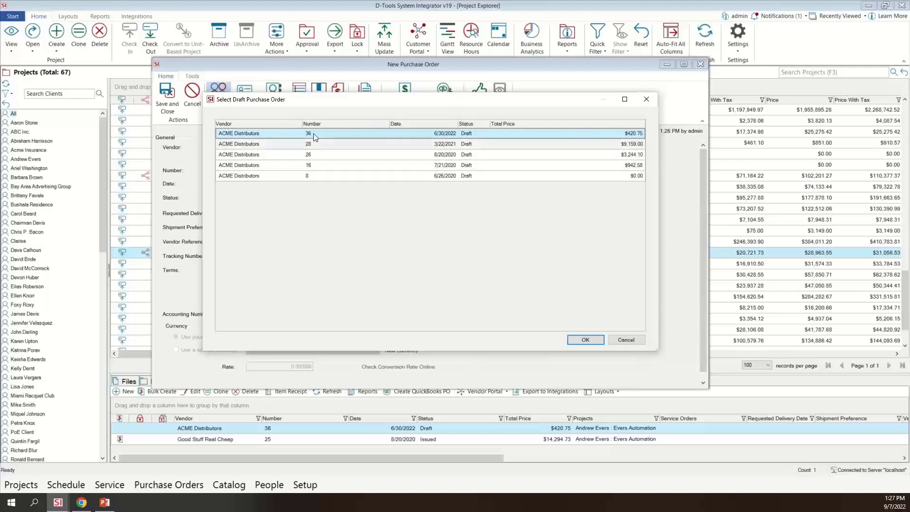
pyautogui.click(627, 341)
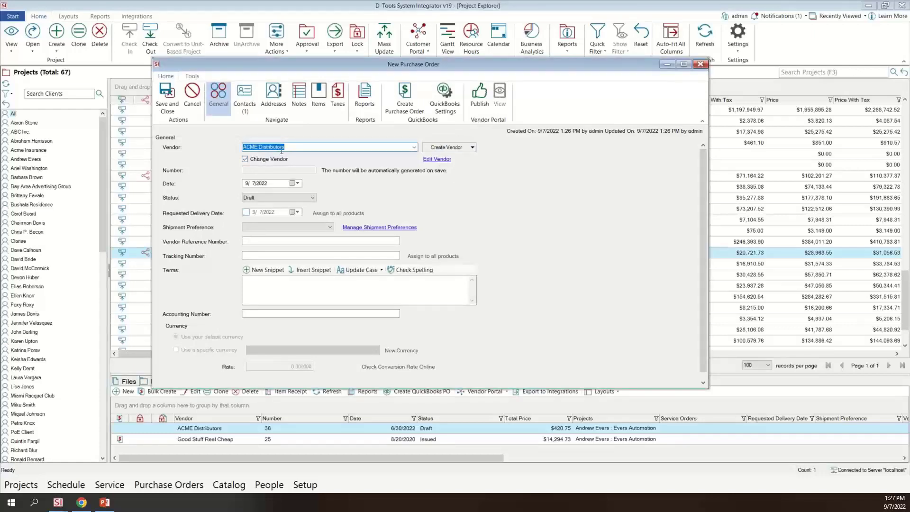
# - Examine the status pre-filter for adding service orders to the purchase order, trying In Progress, and exit without saving or adding any
pyautogui.click(317, 106)
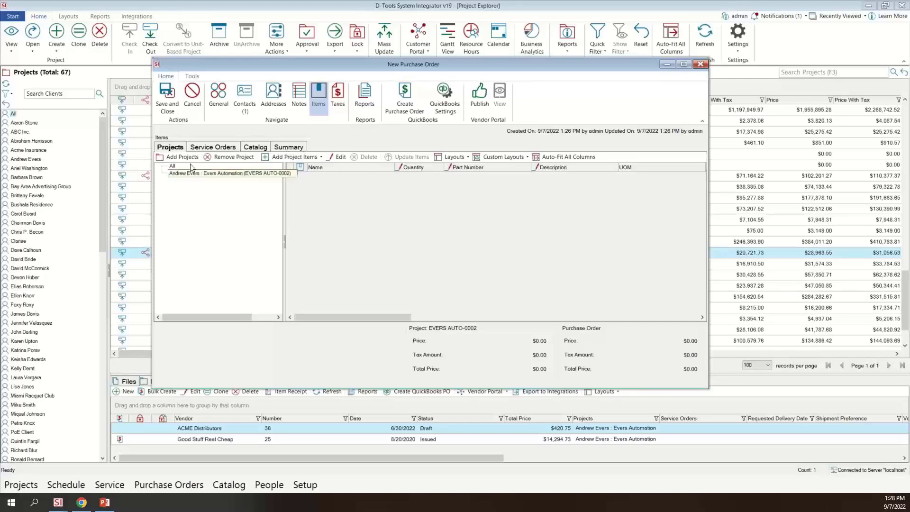
pyautogui.click(200, 149)
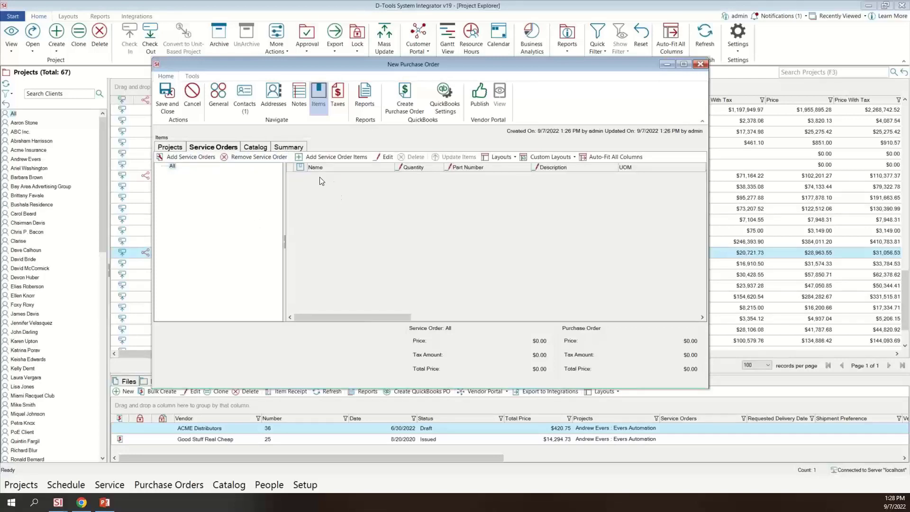
pyautogui.click(187, 156)
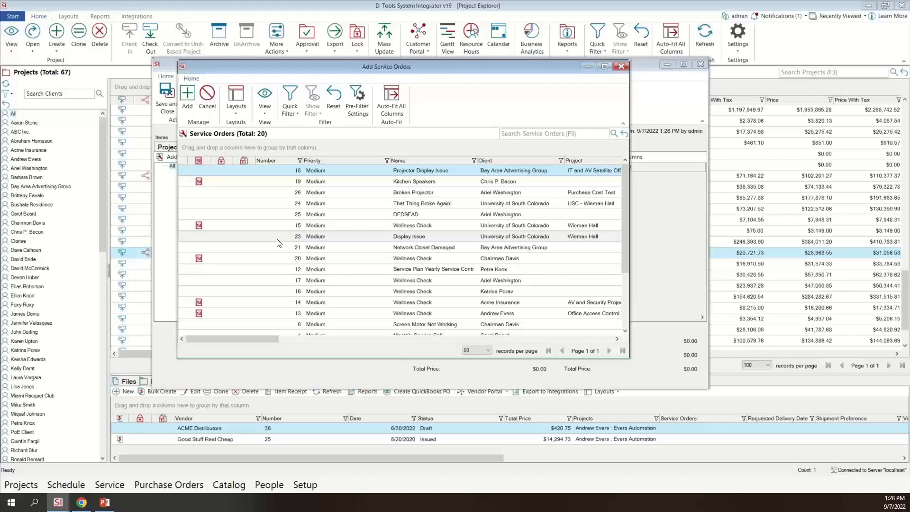
pyautogui.click(357, 106)
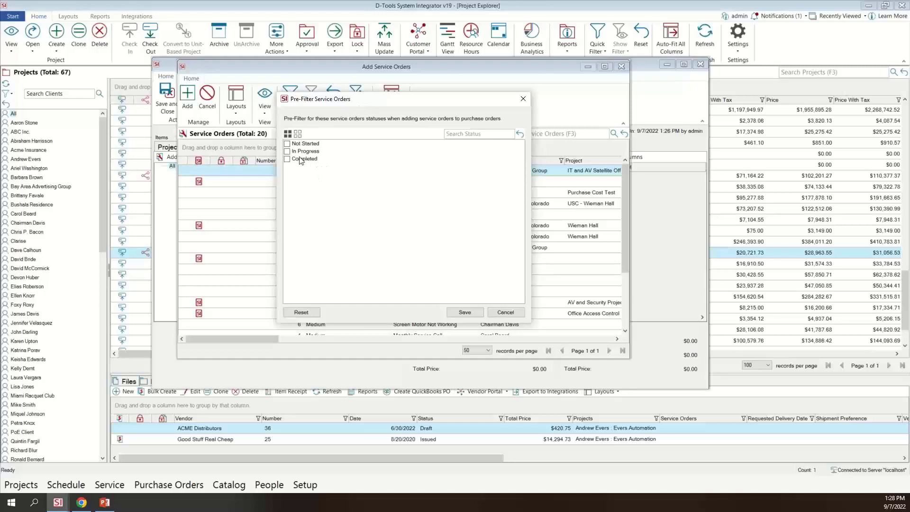
pyautogui.click(288, 152)
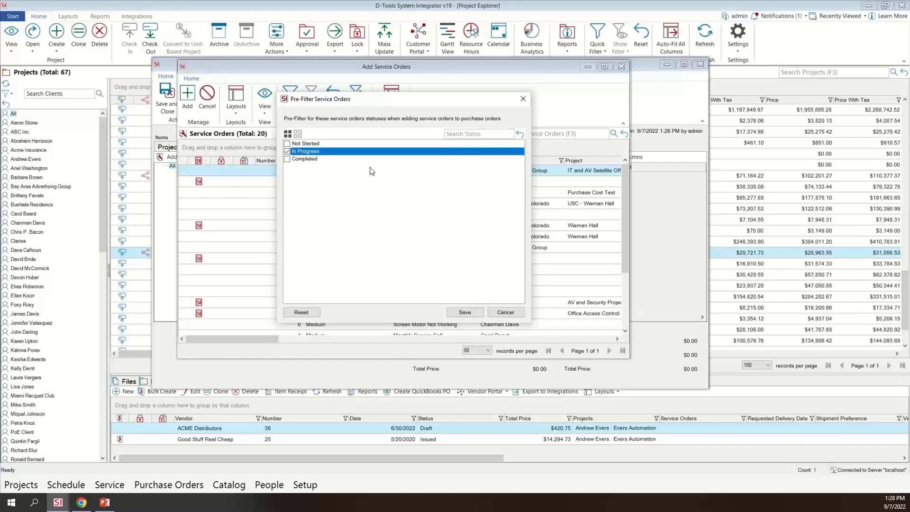
pyautogui.click(506, 313)
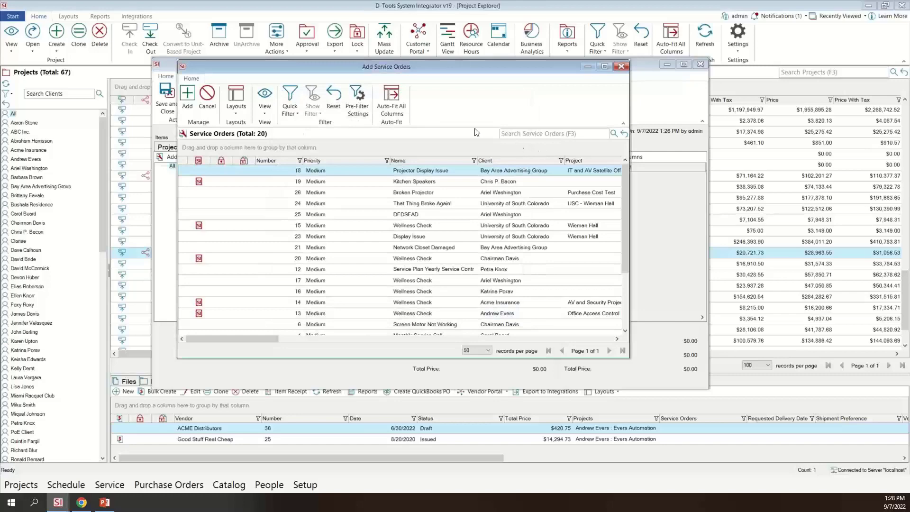
pyautogui.click(622, 66)
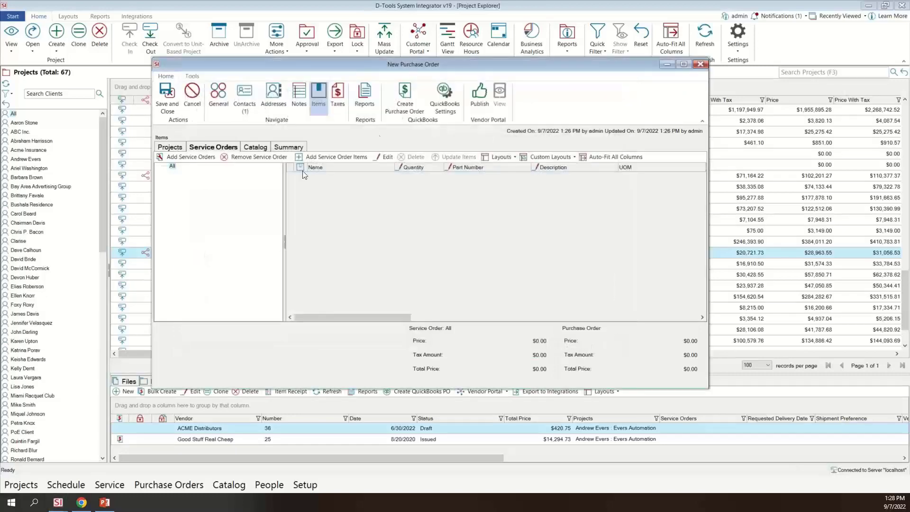
# - Examine the status pre-filter for adding projects to the purchase order, and exit without changing it or adding a project
pyautogui.click(171, 147)
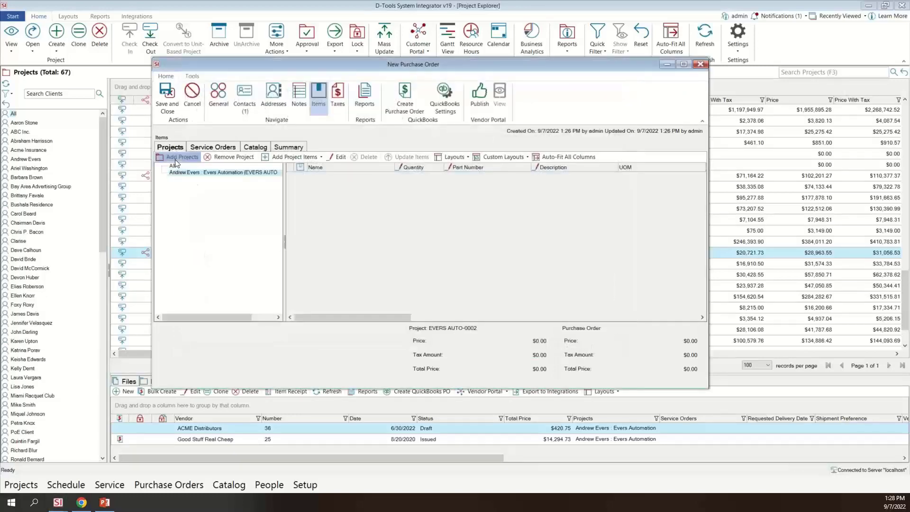
pyautogui.click(175, 157)
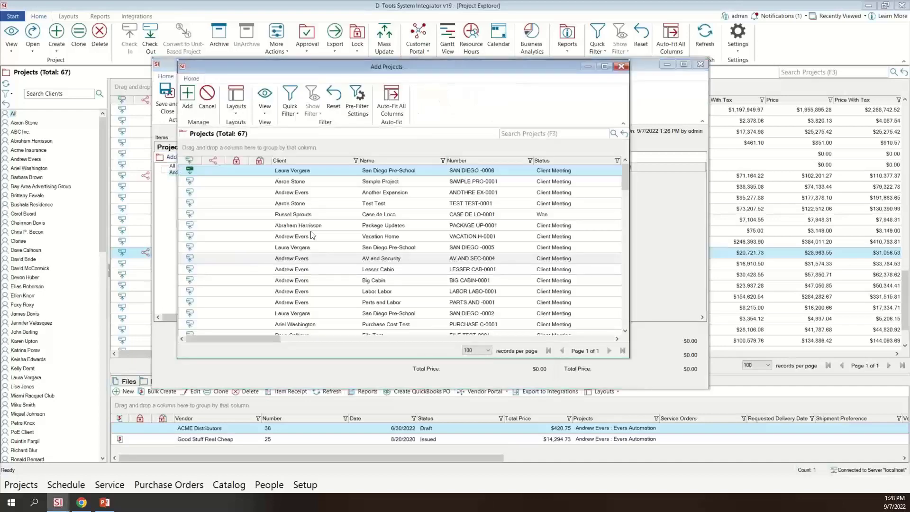
pyautogui.click(368, 110)
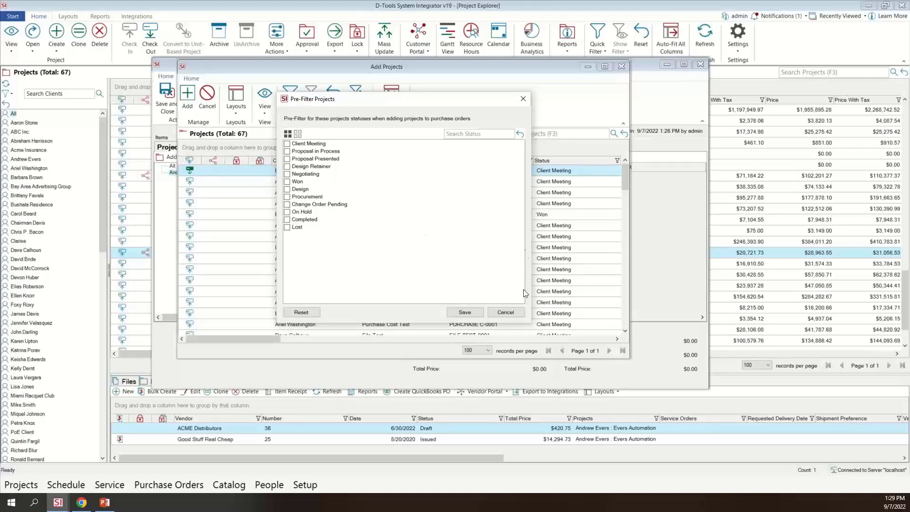
pyautogui.click(515, 314)
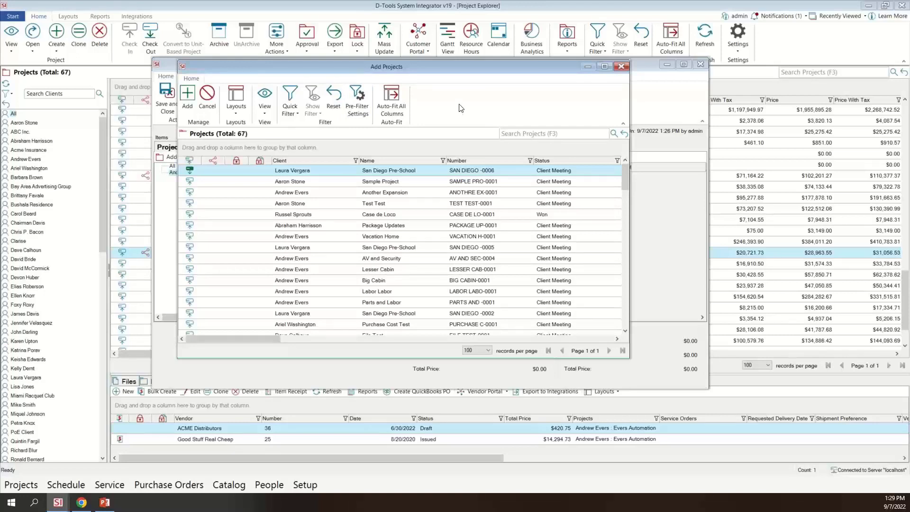
pyautogui.moveTo(458, 69); pyautogui.dragTo(465, 77)
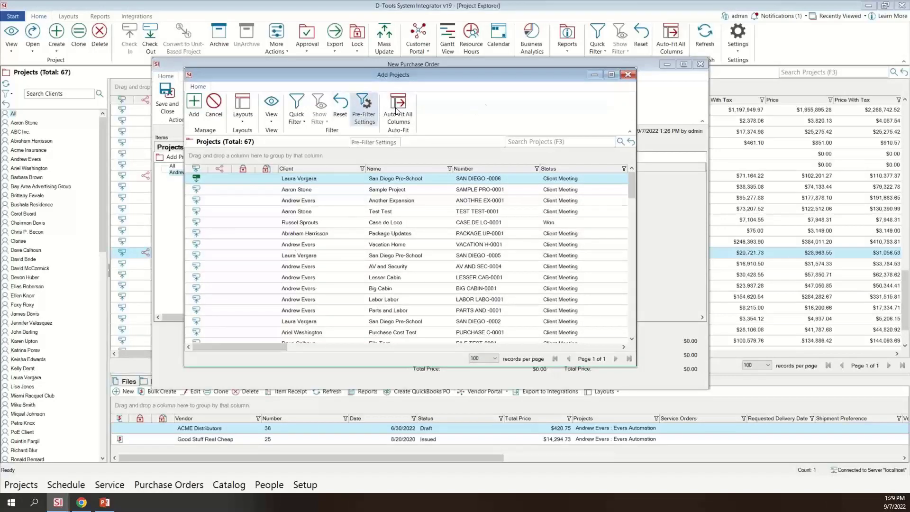
pyautogui.click(628, 75)
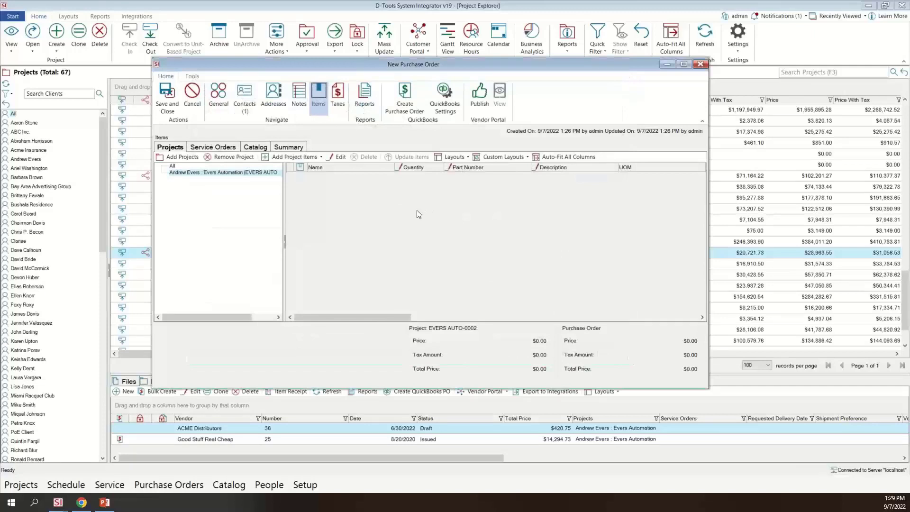
# - View the summarized Evers Automation items available for ACME Distributors and close the list without adding any
pyautogui.click(298, 156)
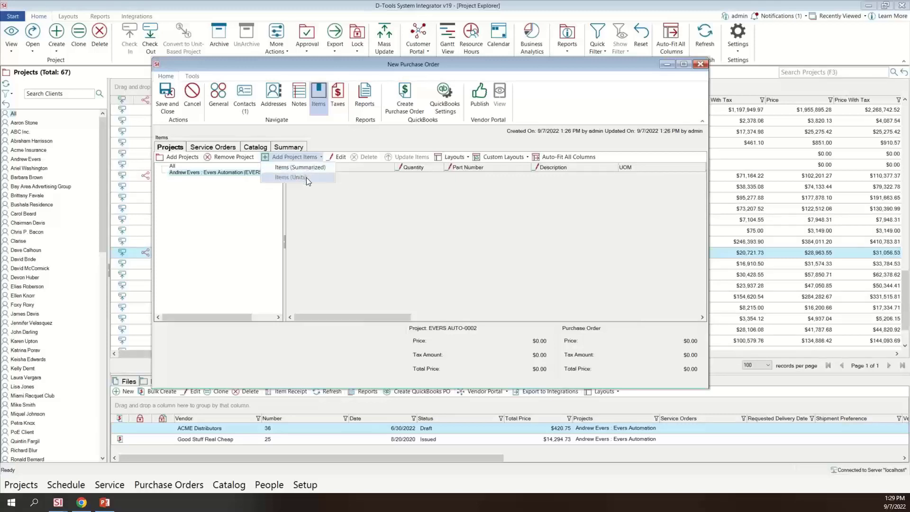
pyautogui.click(309, 168)
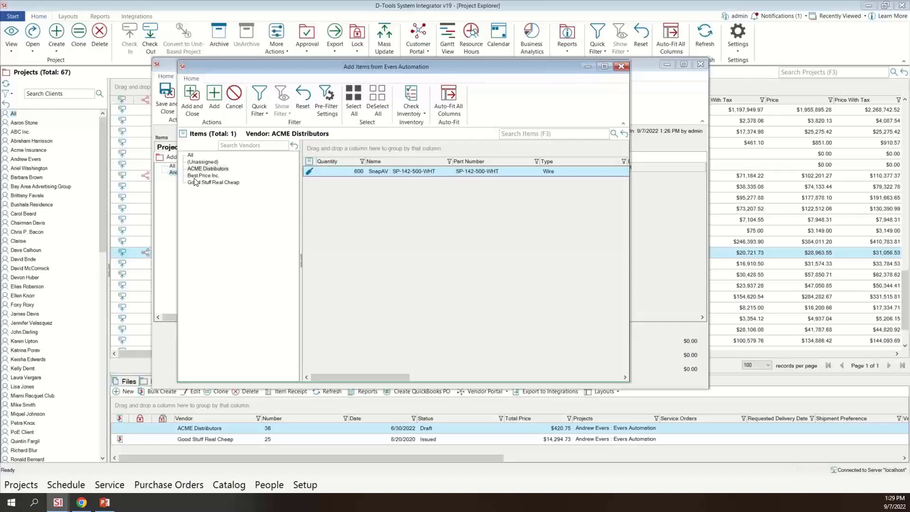
pyautogui.moveTo(619, 69); pyautogui.dragTo(617, 76)
pyautogui.click(618, 73)
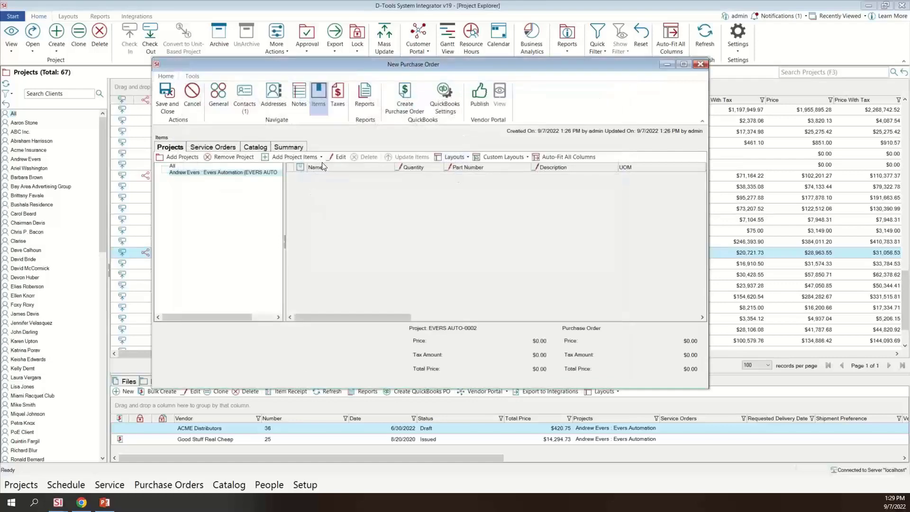
# - Open the Evers Automation items as individual units and view the order status pre-filter without changing it
pyautogui.click(300, 157)
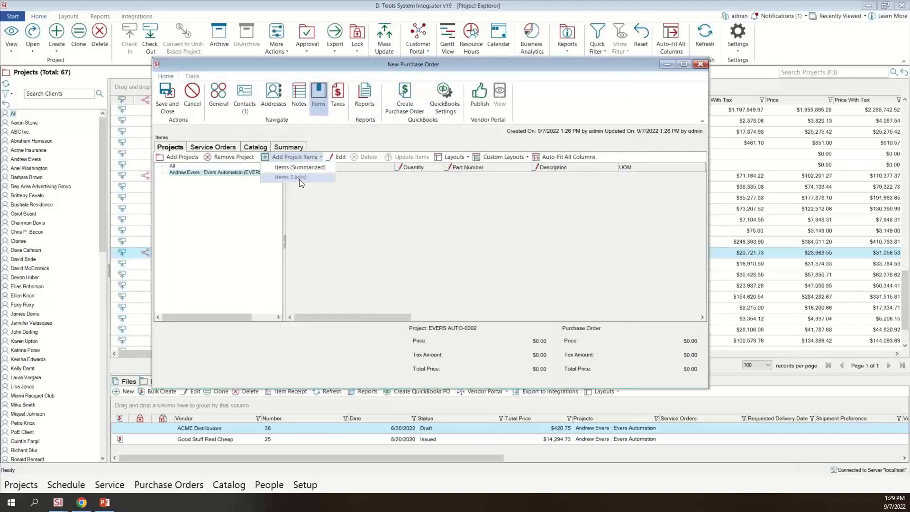
pyautogui.click(300, 178)
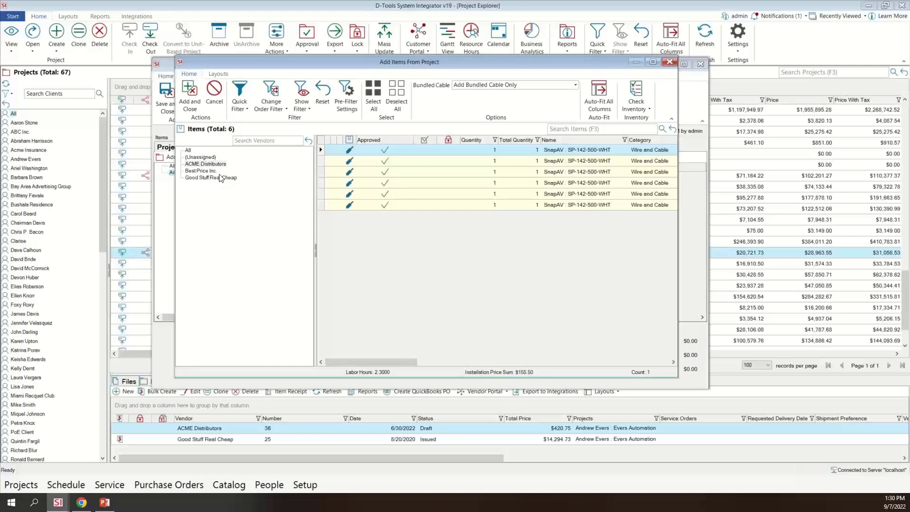
pyautogui.click(342, 96)
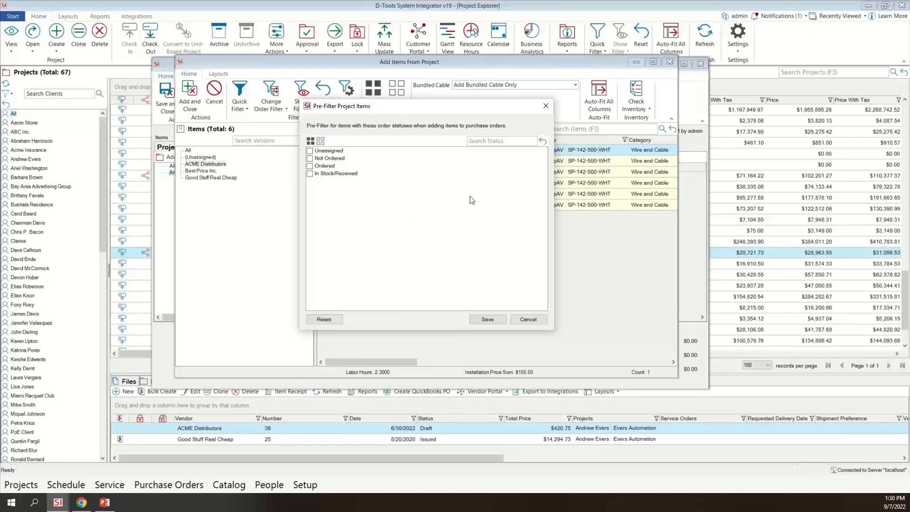
pyautogui.click(527, 320)
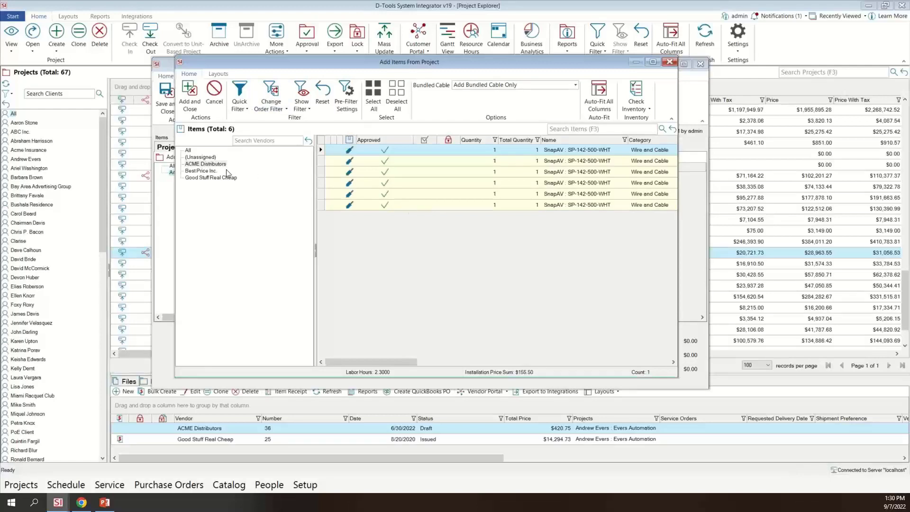
# - Add three Origin Acoustics BRP6 mounts and three D68 speakers from Best Price Inc. to the purchase order, and save it
pyautogui.click(201, 171)
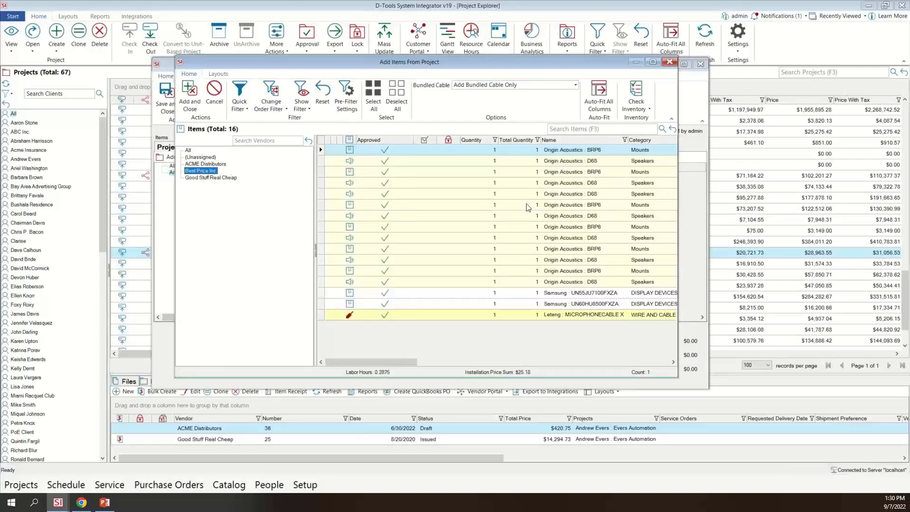
pyautogui.click(471, 194)
pyautogui.keyDown('shift'); pyautogui.click(454, 249); pyautogui.keyUp('shift')
pyautogui.click(190, 95)
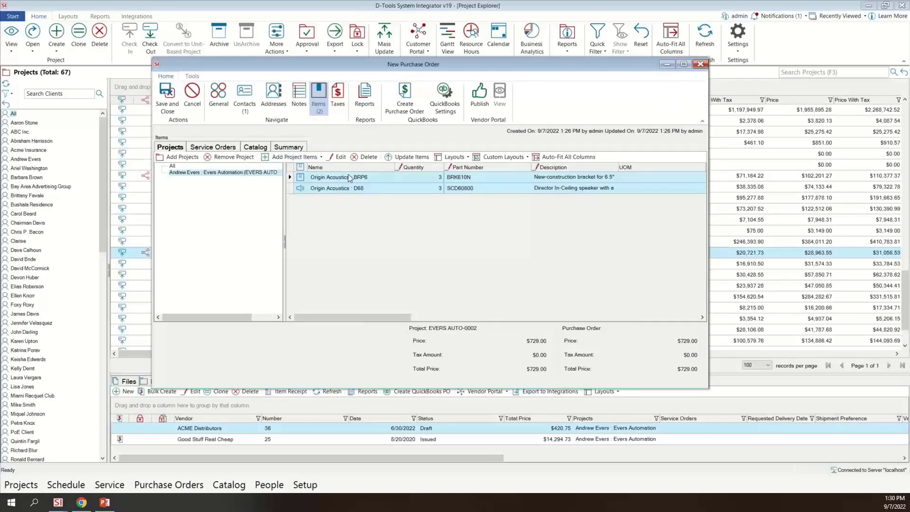
pyautogui.click(167, 95)
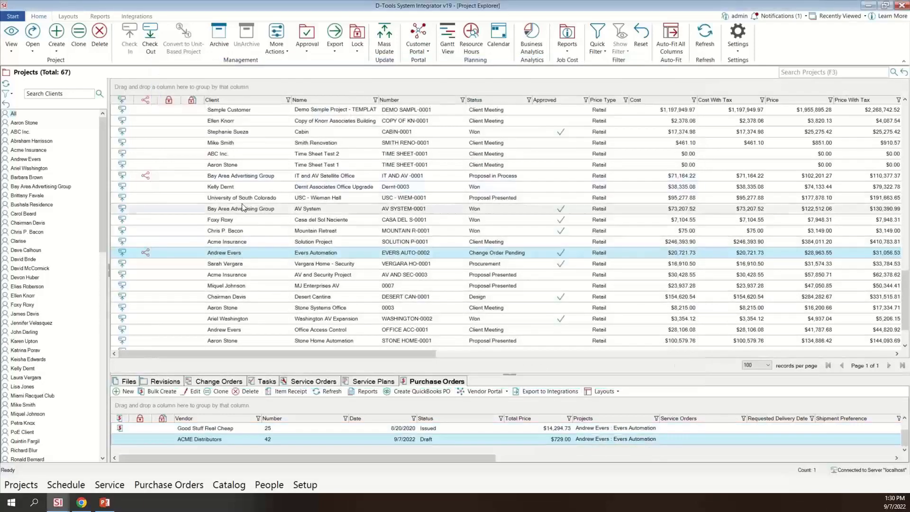
# - Start a new ACME Distributors purchase order for the AV System project, decline editing existing drafts, and show its items
pyautogui.click(268, 214)
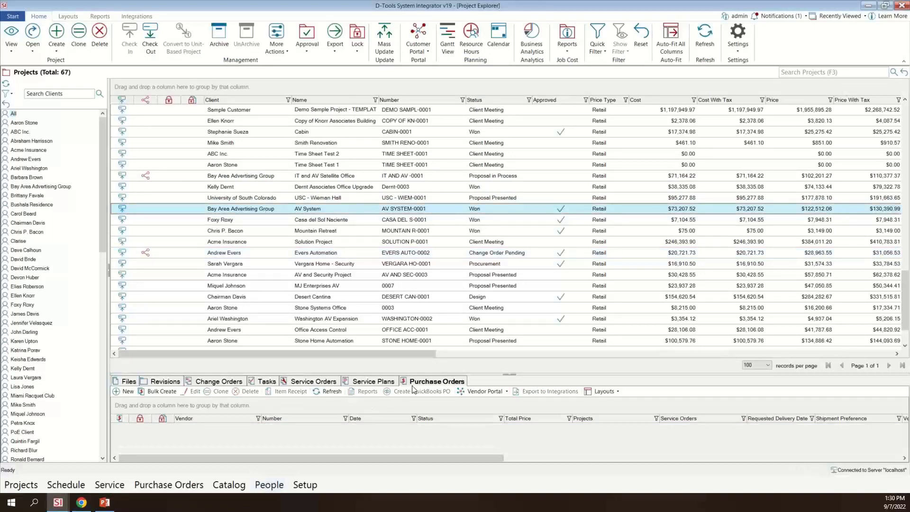
pyautogui.click(127, 391)
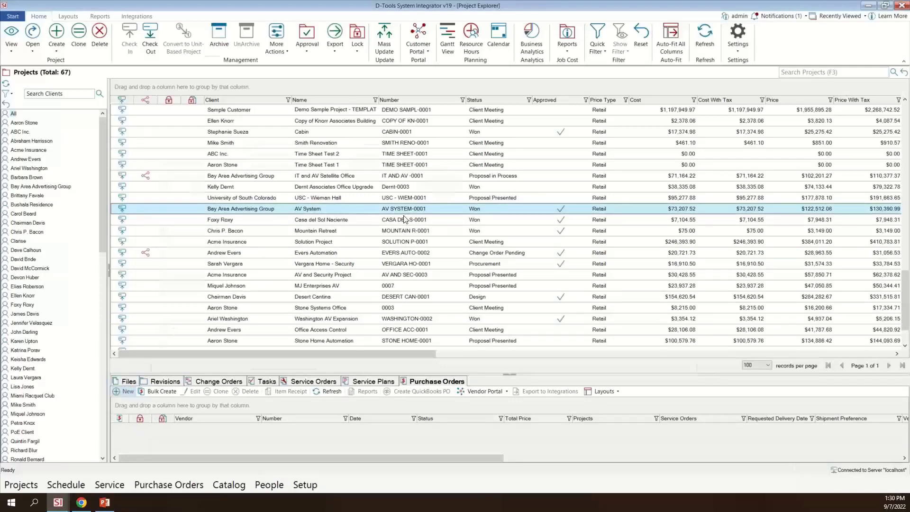
pyautogui.click(407, 147)
pyautogui.click(325, 160)
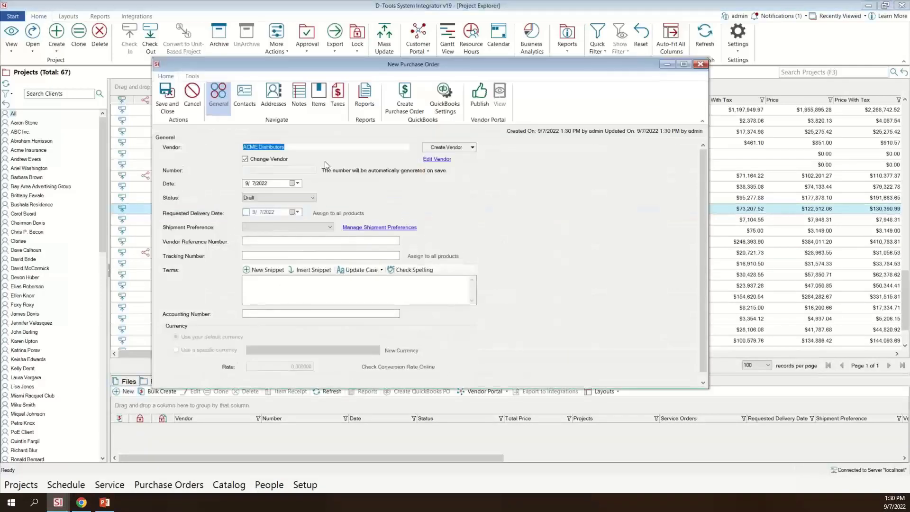
pyautogui.click(536, 299)
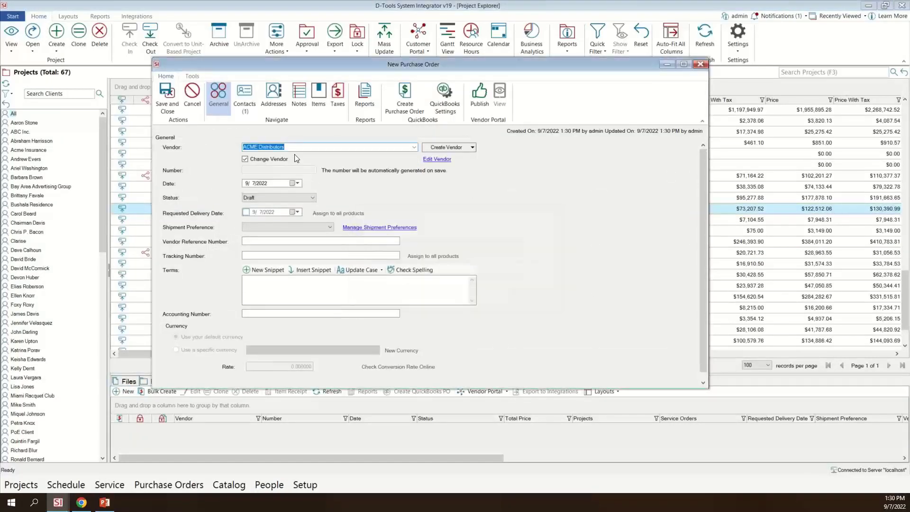
pyautogui.click(317, 98)
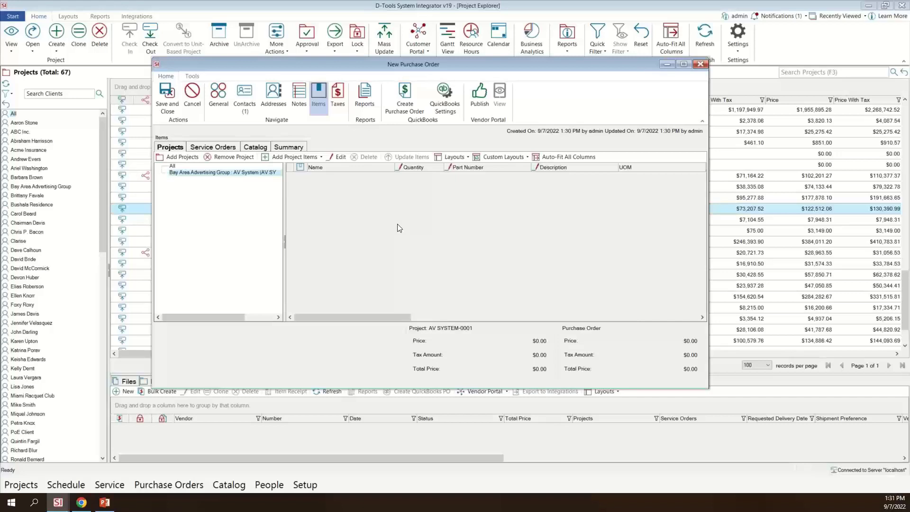
# - Add one Middle Atlantic CBS-WRK-32, two EVT1 and two WRK-40-32LRD as individual units at catalog cost, and save the purchase order
pyautogui.click(308, 157)
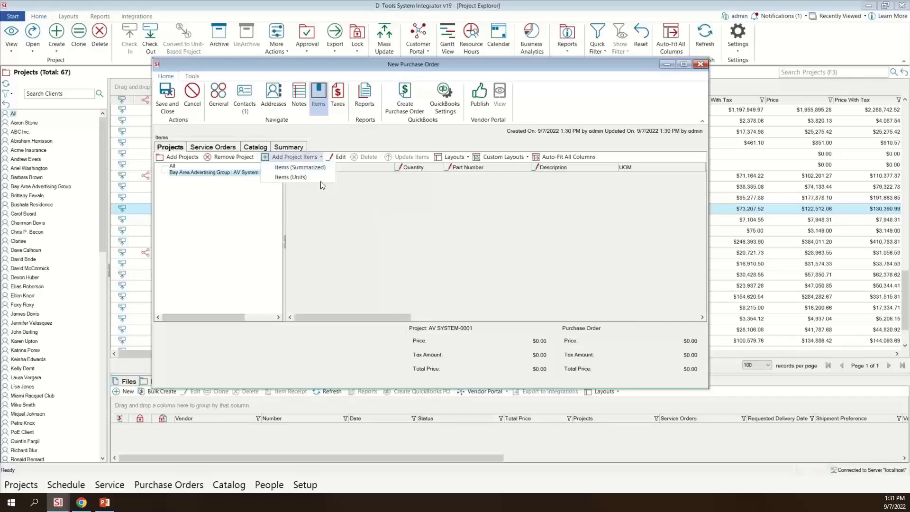
pyautogui.click(310, 176)
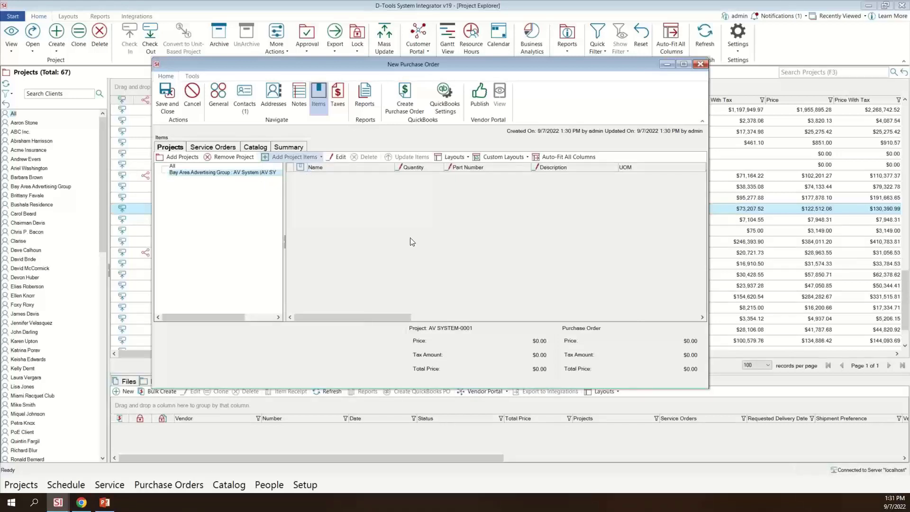
pyautogui.scroll(-3, 434, 248)
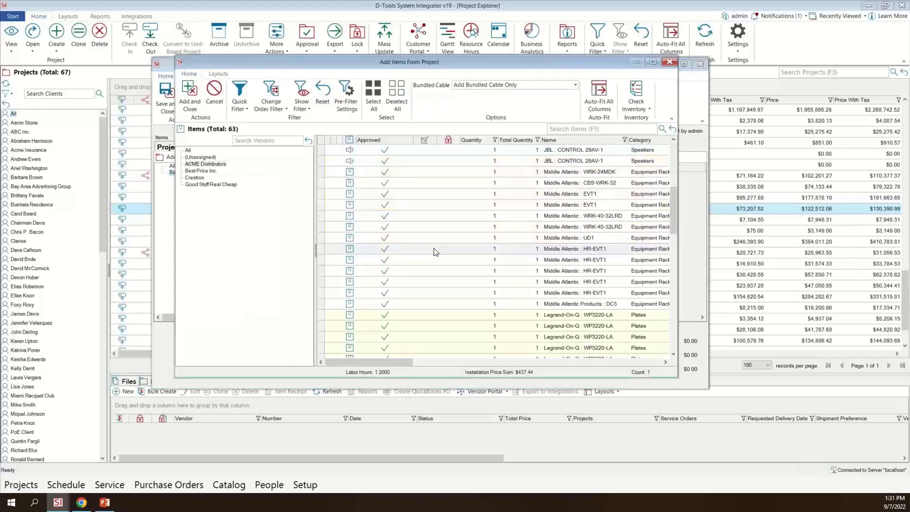
pyautogui.moveTo(429, 216); pyautogui.dragTo(447, 265)
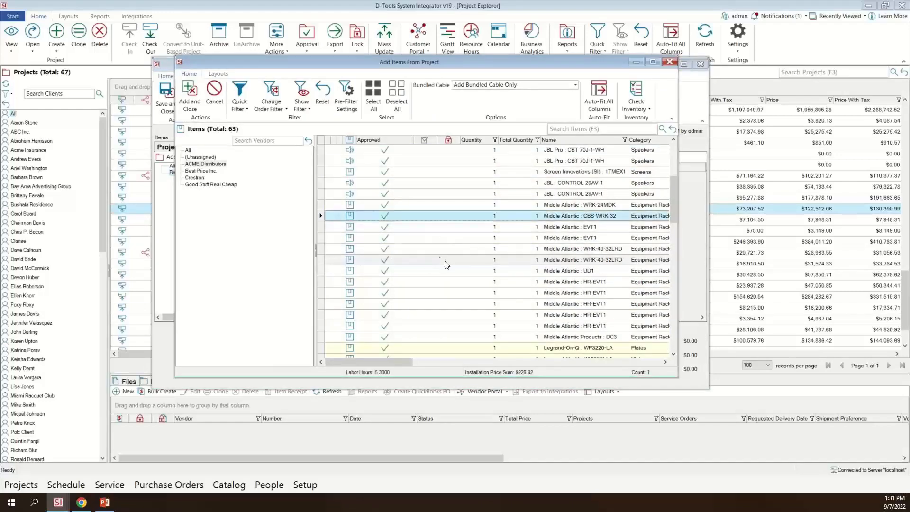
pyautogui.click(190, 95)
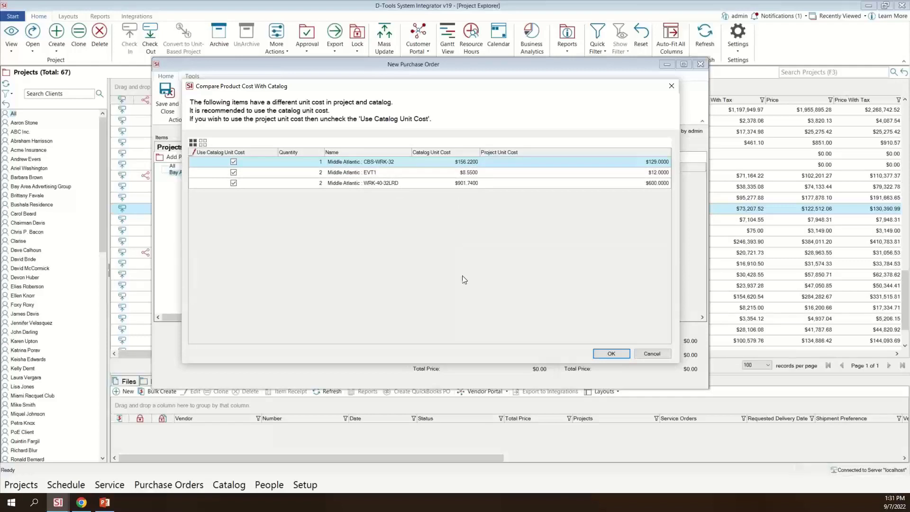
pyautogui.click(608, 354)
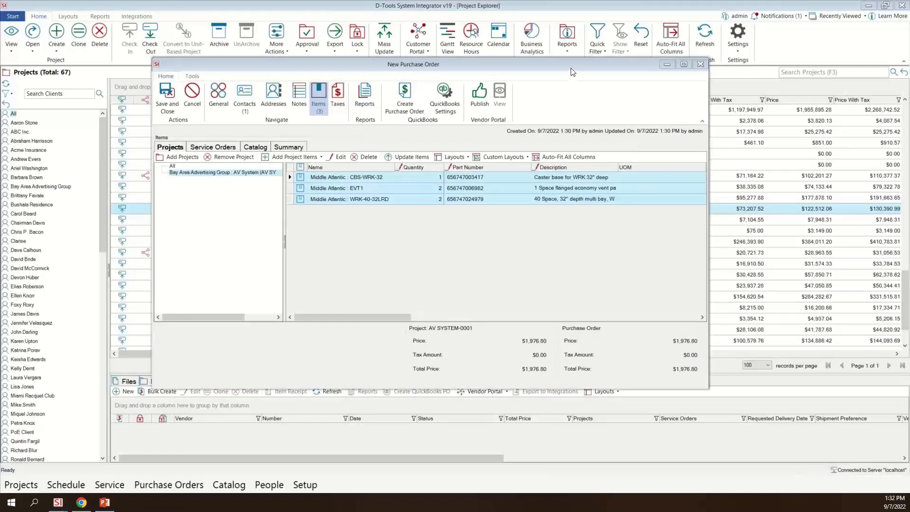
pyautogui.click(700, 64)
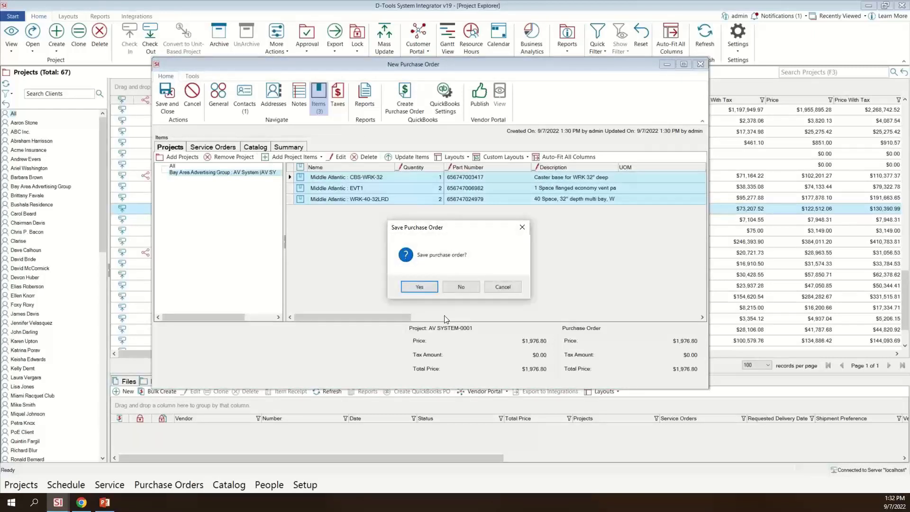
pyautogui.click(424, 288)
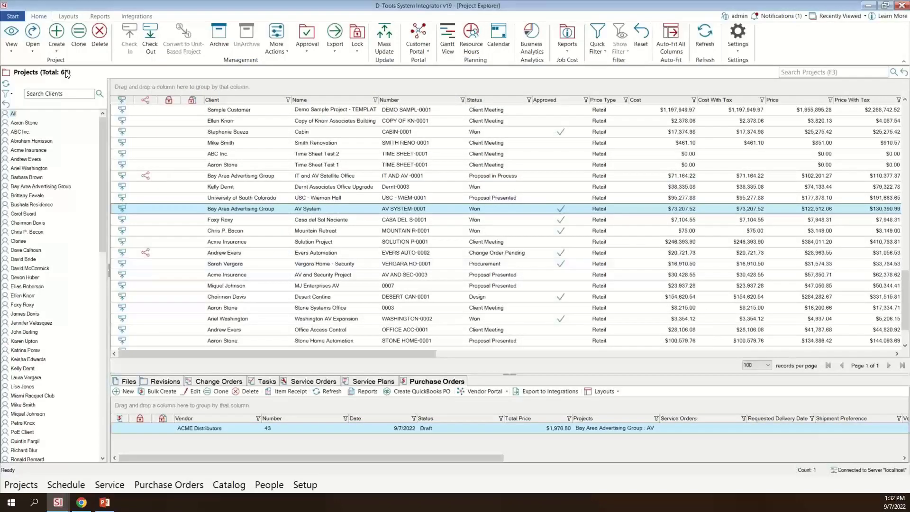
# - Go to the Control Panel, clear its search filter, and open the workflow rules
pyautogui.click(18, 16)
pyautogui.moveTo(41, 232)
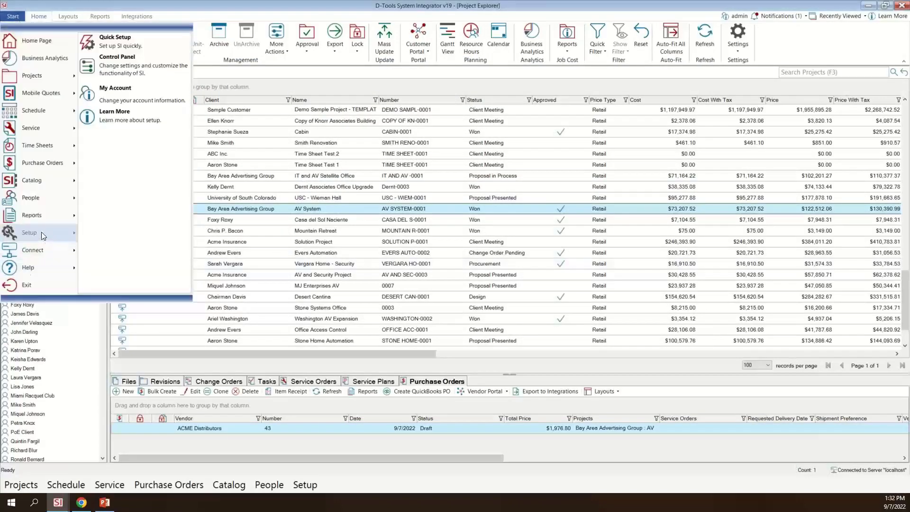
pyautogui.click(121, 61)
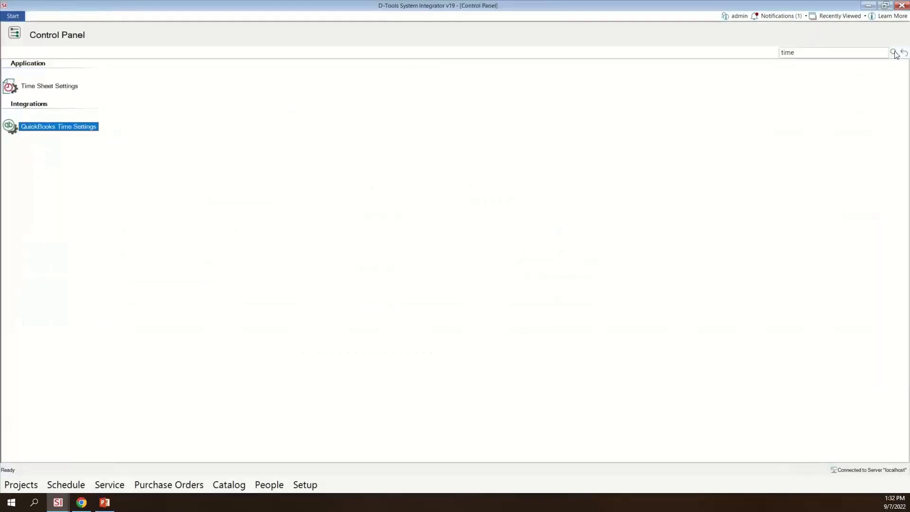
pyautogui.click(904, 52)
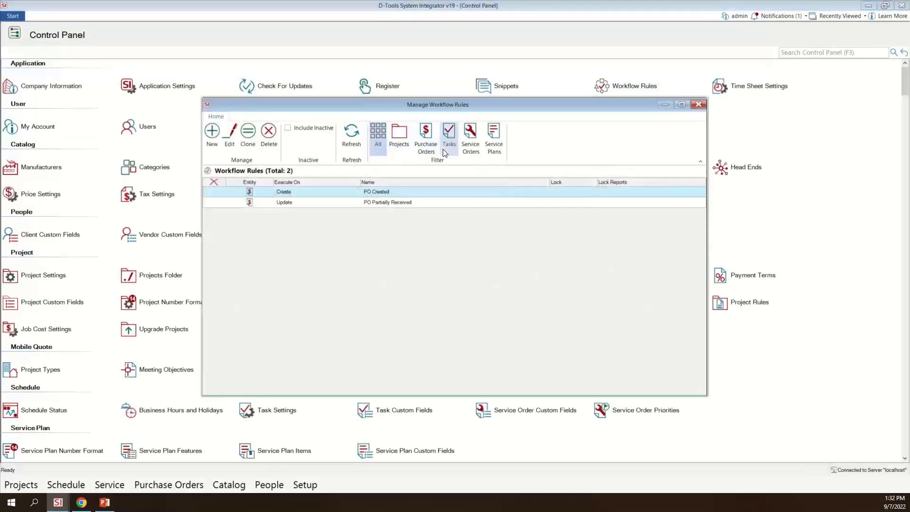
# - Start a purchase order workflow rule that executes on Reminder, view its delivery date criteria, and close the rules without saving
pyautogui.click(425, 135)
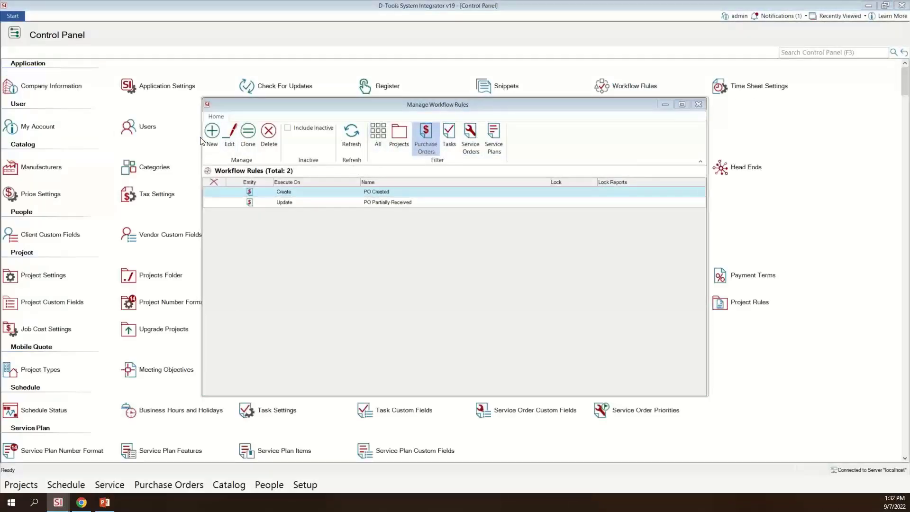
pyautogui.click(212, 133)
pyautogui.click(412, 178)
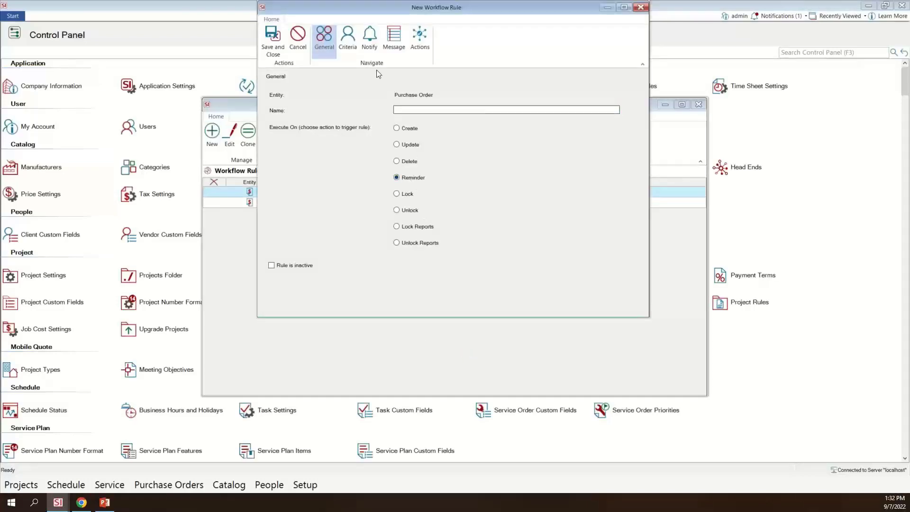
pyautogui.click(348, 42)
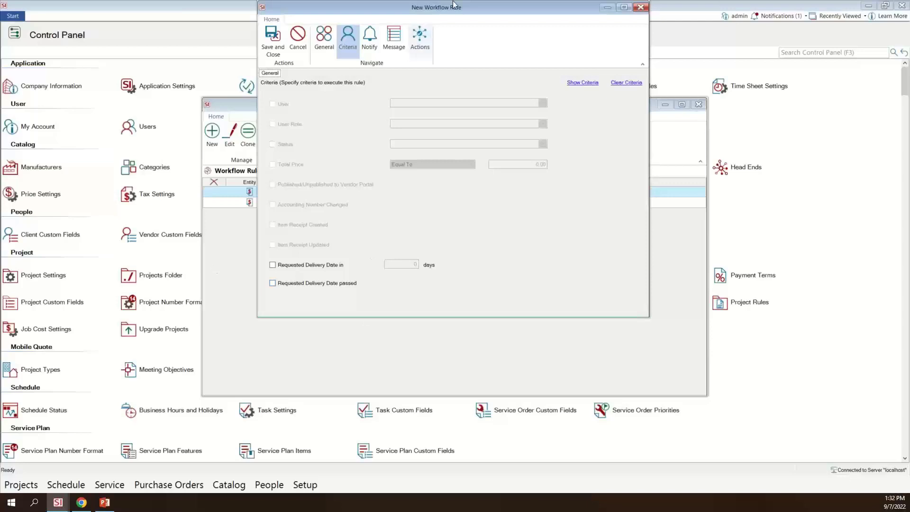
pyautogui.moveTo(455, 7); pyautogui.dragTo(447, 70)
pyautogui.click(632, 71)
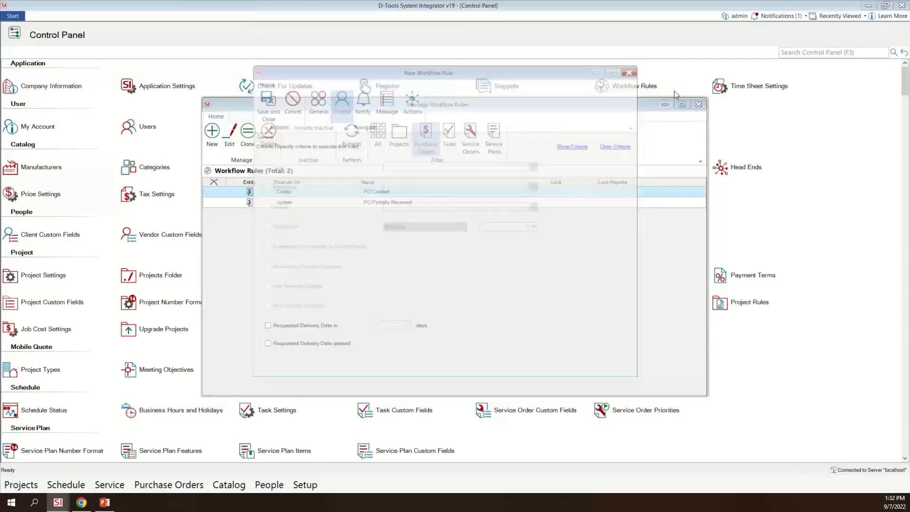
pyautogui.click(699, 105)
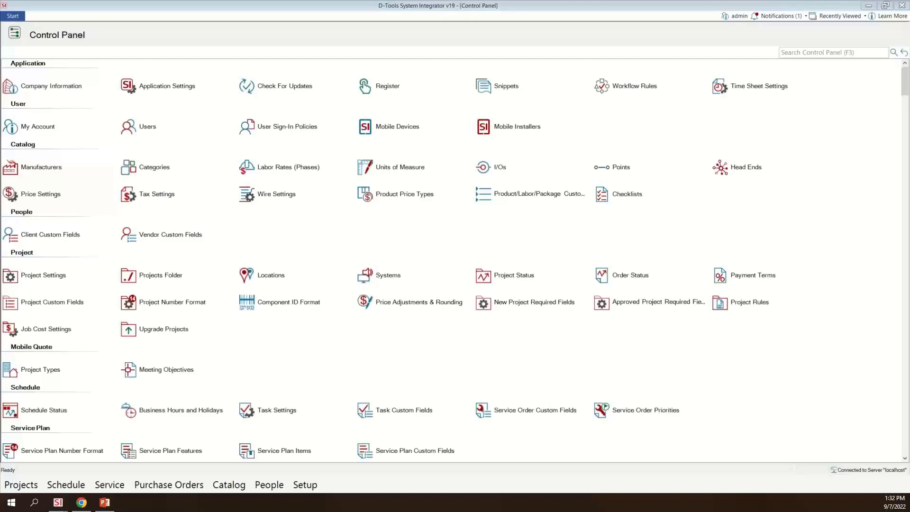
# - Switch to the Project Editor window of the University of South Colorado Wieman Hall project
pyautogui.click(12, 16)
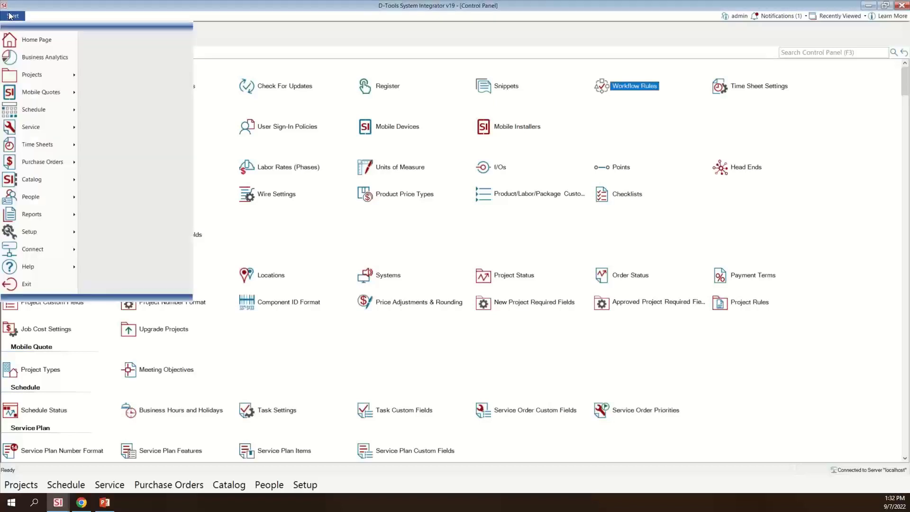
pyautogui.click(323, 157)
pyautogui.click(56, 504)
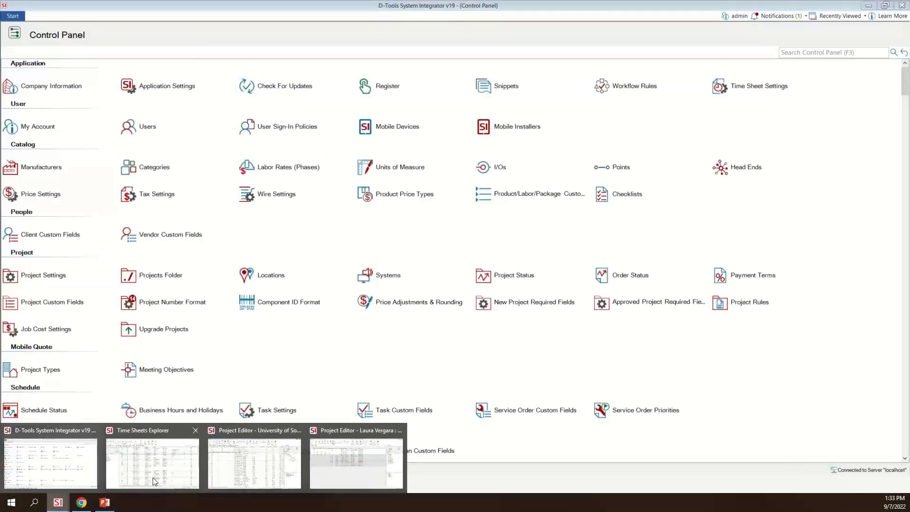
pyautogui.click(255, 462)
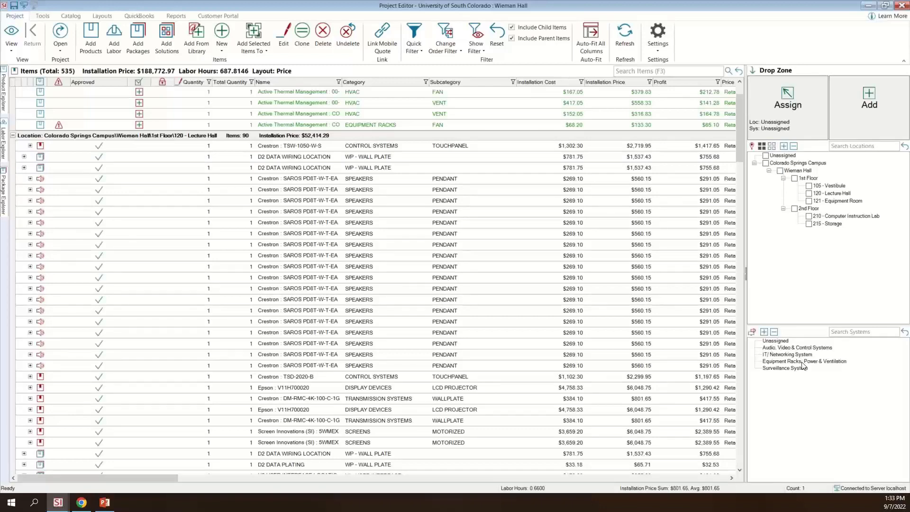
# - Manage the project's systems and view the predefined Access Control system with its Door Locks and Gates subsystems, without adding any
pyautogui.click(753, 332)
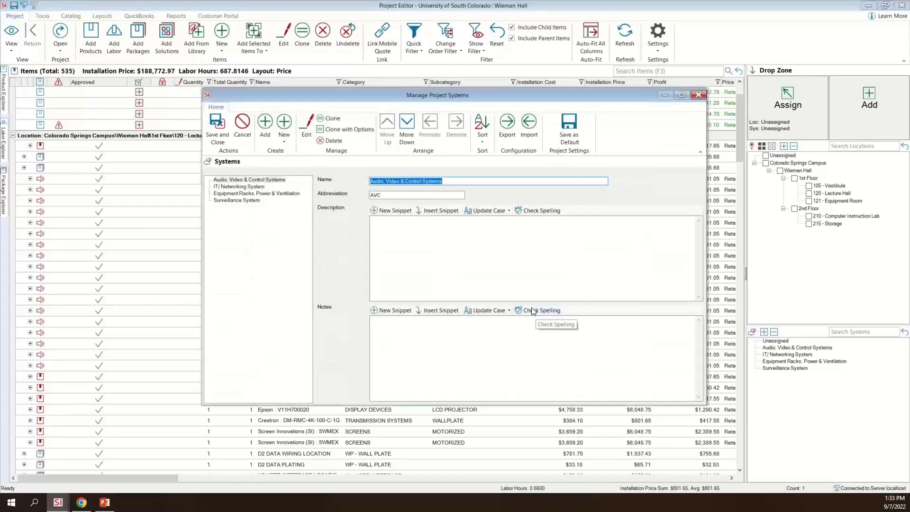
pyautogui.click(266, 134)
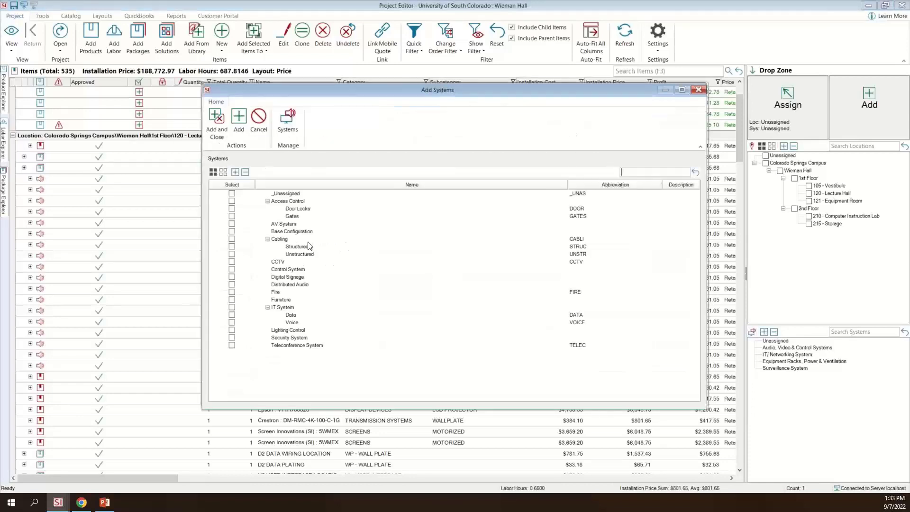
pyautogui.click(287, 201)
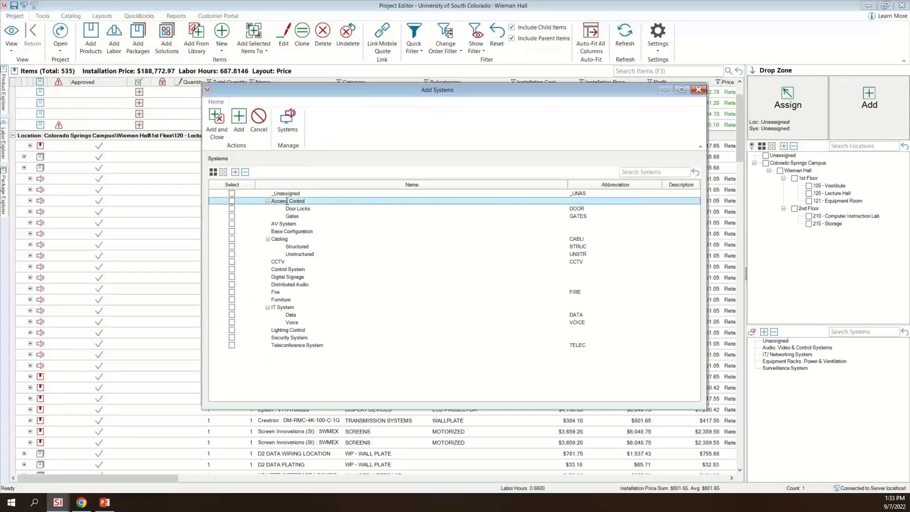
pyautogui.click(299, 209)
pyautogui.click(298, 216)
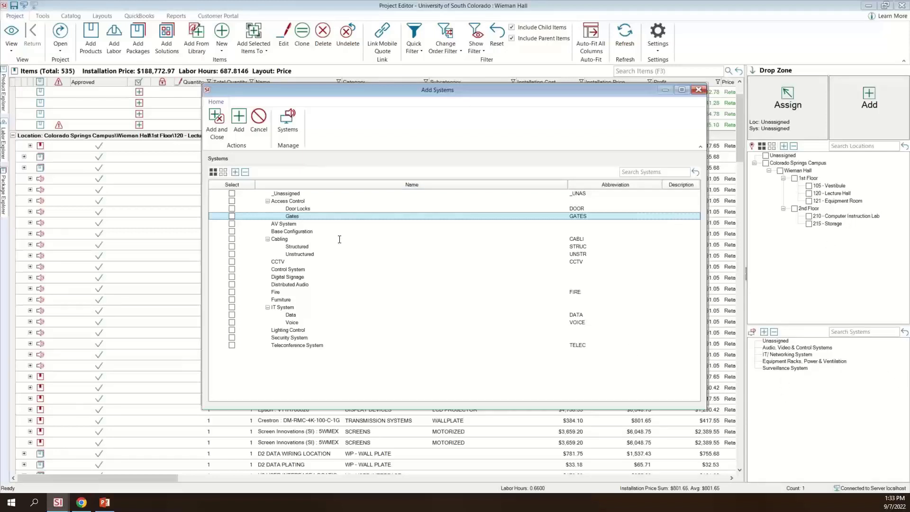
pyautogui.click(699, 89)
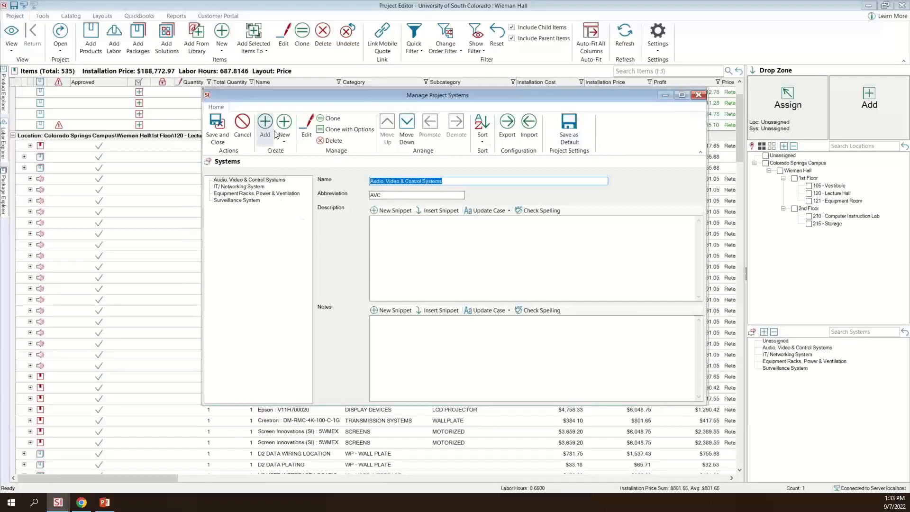
# - View the choices for creating a new system or subsystem, and close the project systems without changes
pyautogui.click(285, 140)
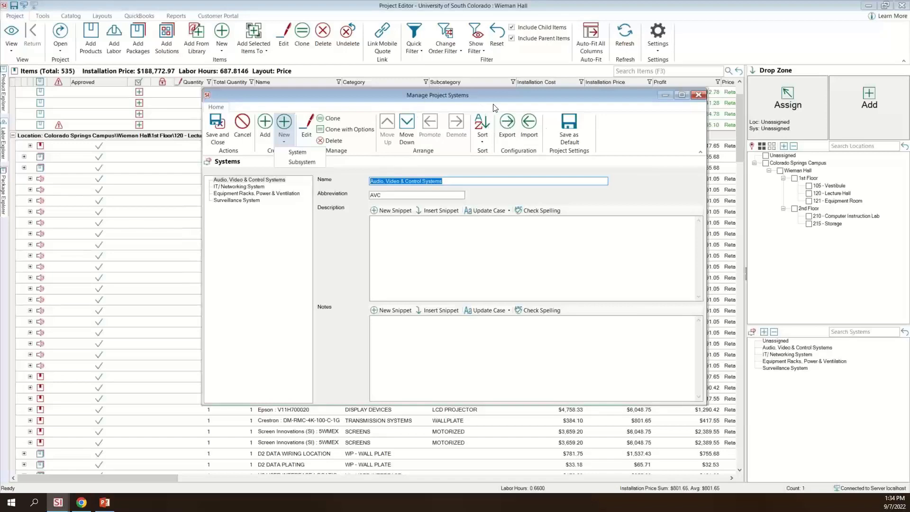
pyautogui.click(699, 94)
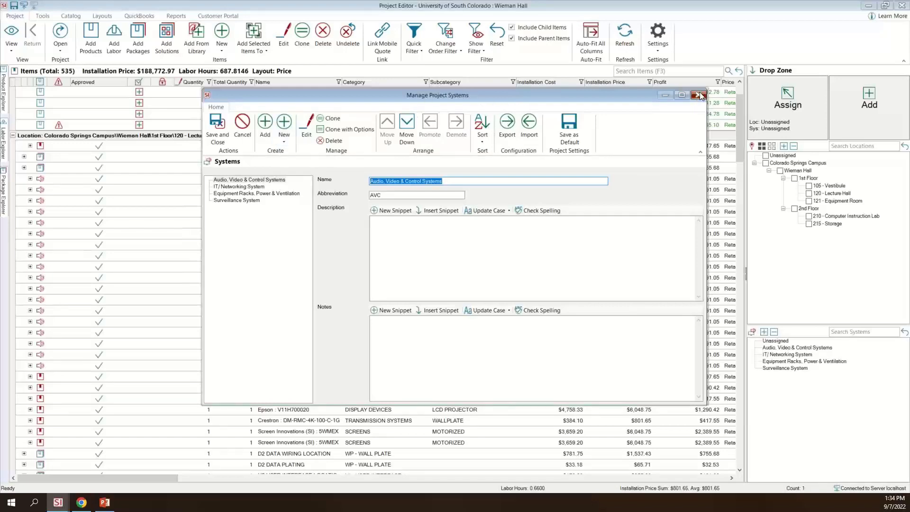
pyautogui.click(701, 97)
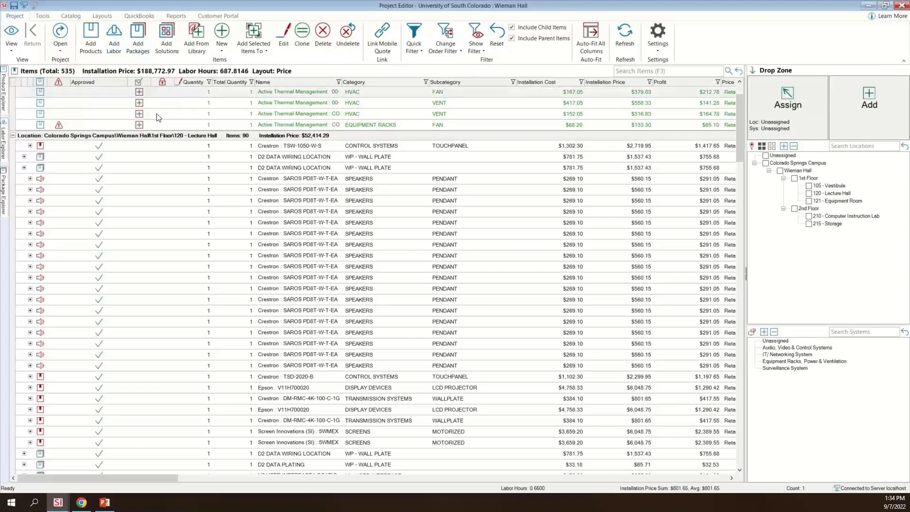
# - Start a new product in the project, make its price Calculated, and open its price calculation
pyautogui.click(221, 47)
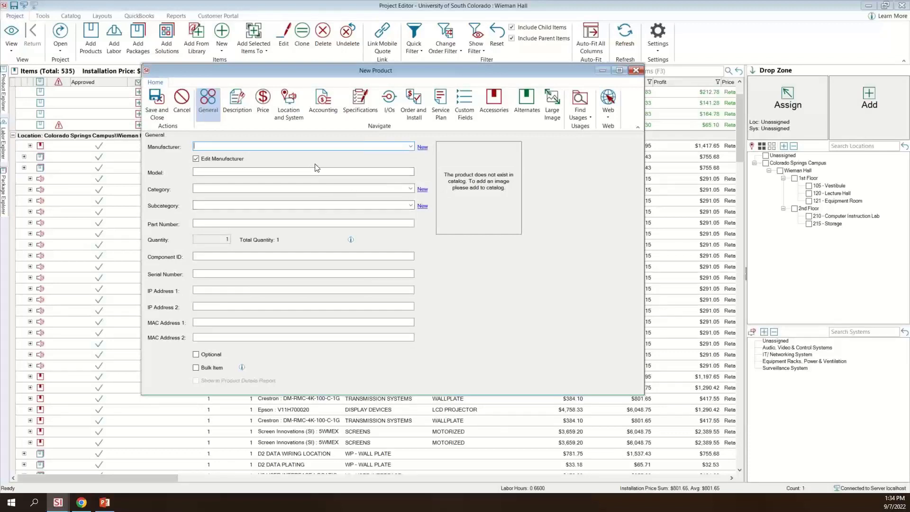
pyautogui.click(268, 104)
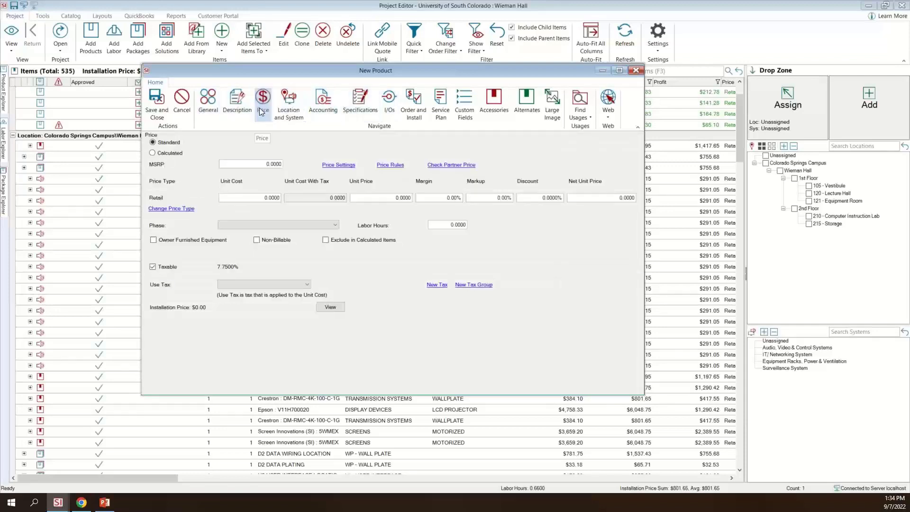
pyautogui.click(167, 153)
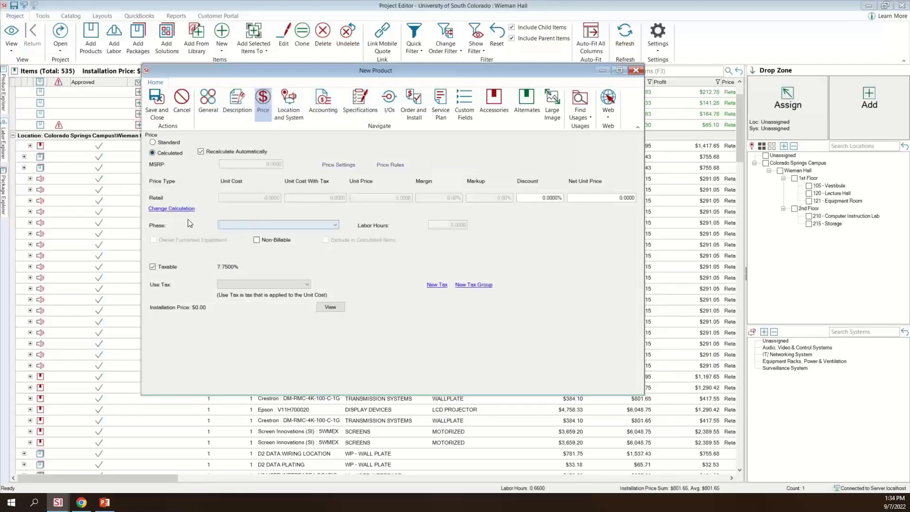
pyautogui.click(173, 209)
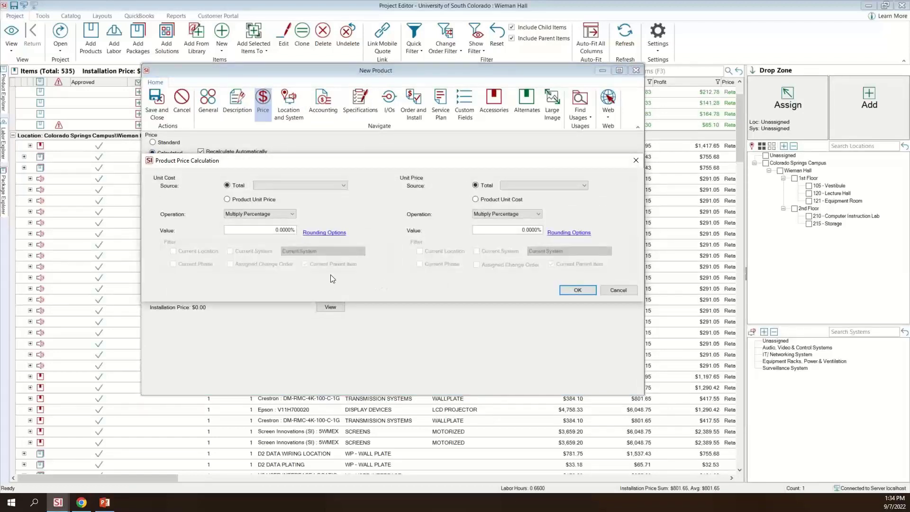
# - Base the unit cost on the Product Cost total, filter it by Current System, and view the Include Subsystems option without choosing it
pyautogui.click(312, 186)
pyautogui.click(292, 263)
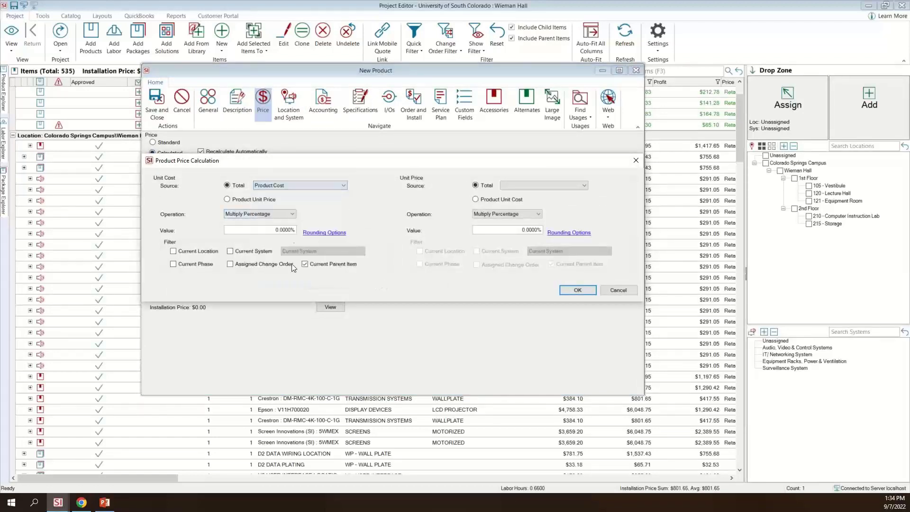
pyautogui.click(240, 252)
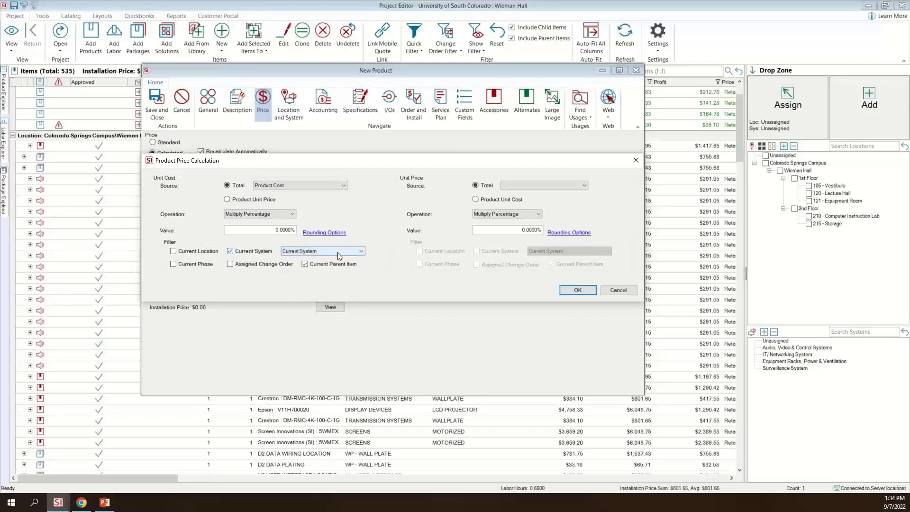
pyautogui.click(356, 252)
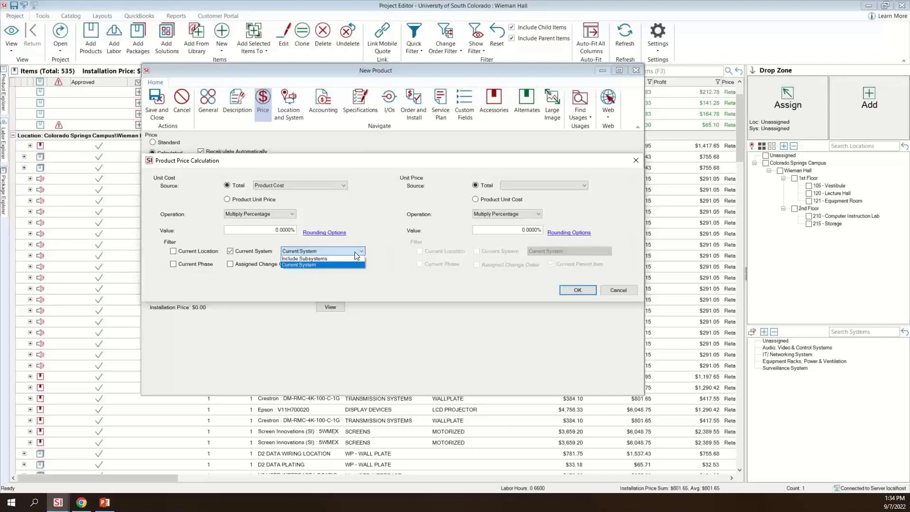
pyautogui.click(362, 247)
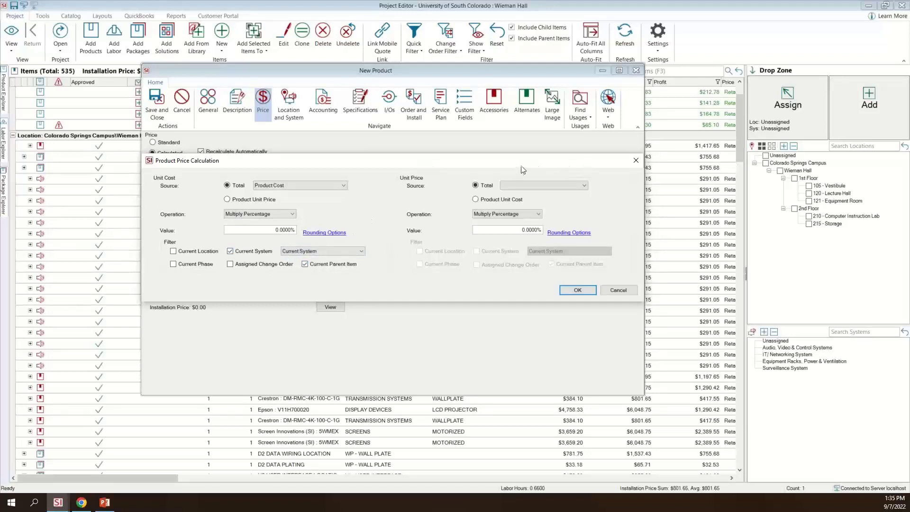
# - Close the product price calculation and discard the new product without saving
pyautogui.click(639, 162)
pyautogui.click(636, 70)
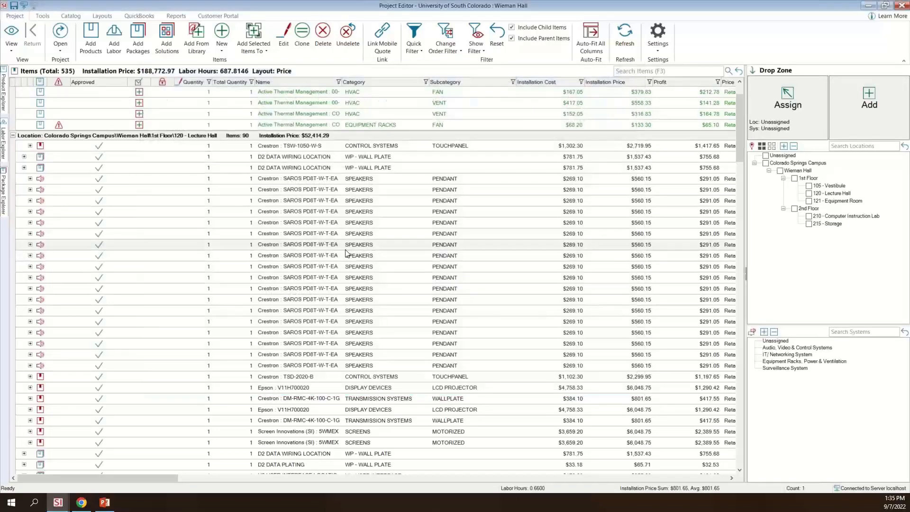
# - Manage the project's locations, view the name, number and abbreviation fields of the campus and 105 - Vestibule, and close without changes
pyautogui.click(751, 147)
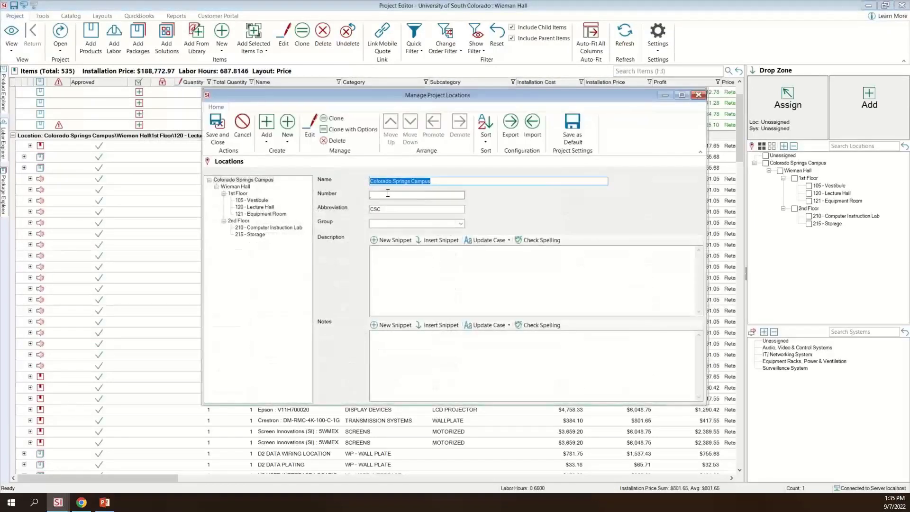
pyautogui.click(368, 195)
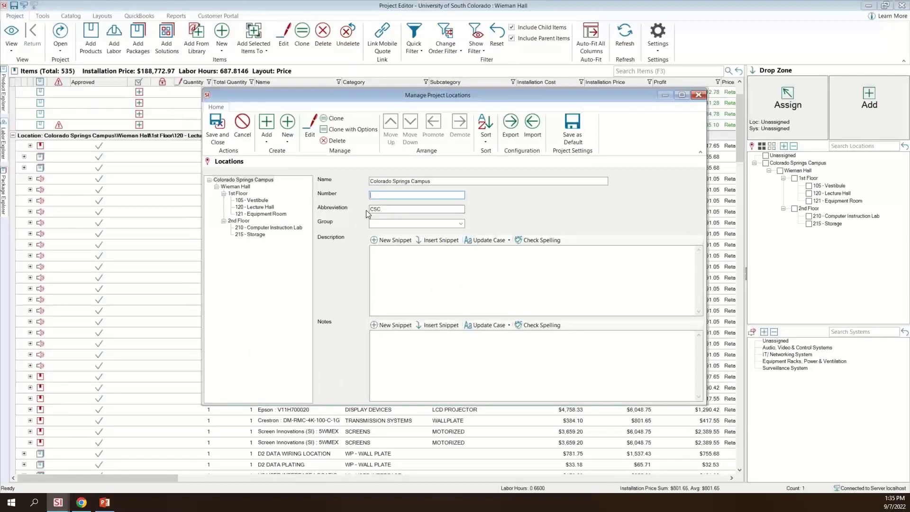
pyautogui.click(246, 201)
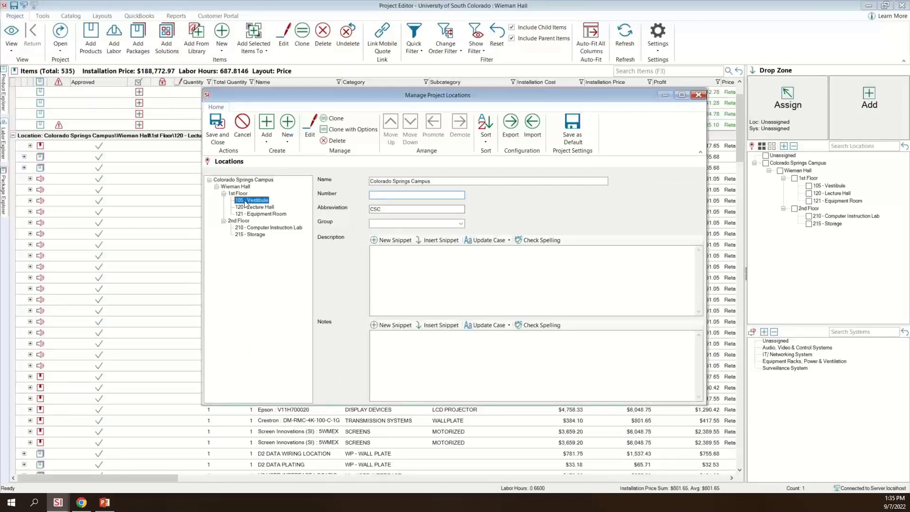
pyautogui.click(373, 208)
pyautogui.write('105')
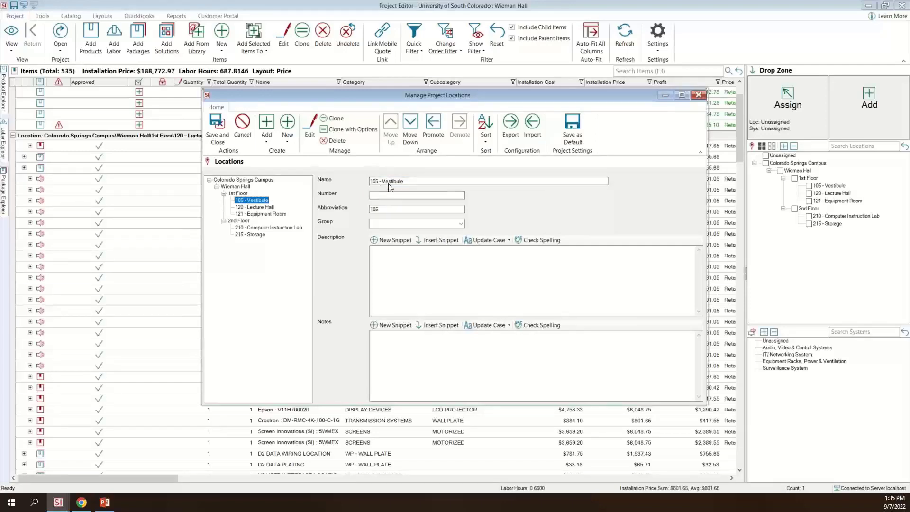
pyautogui.click(698, 95)
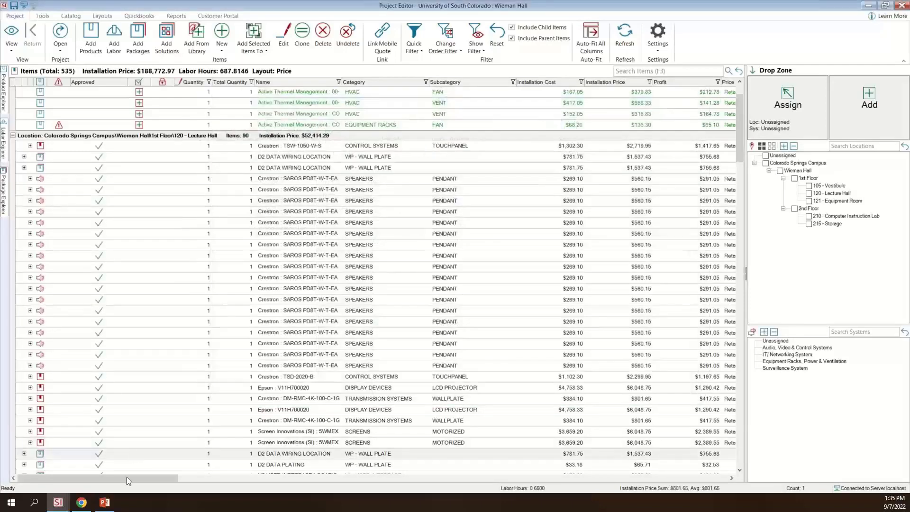
# - Switch to the San Diego Pre-School project, view the separate name and number of location Office 1, and close the locations without changes
pyautogui.click(63, 505)
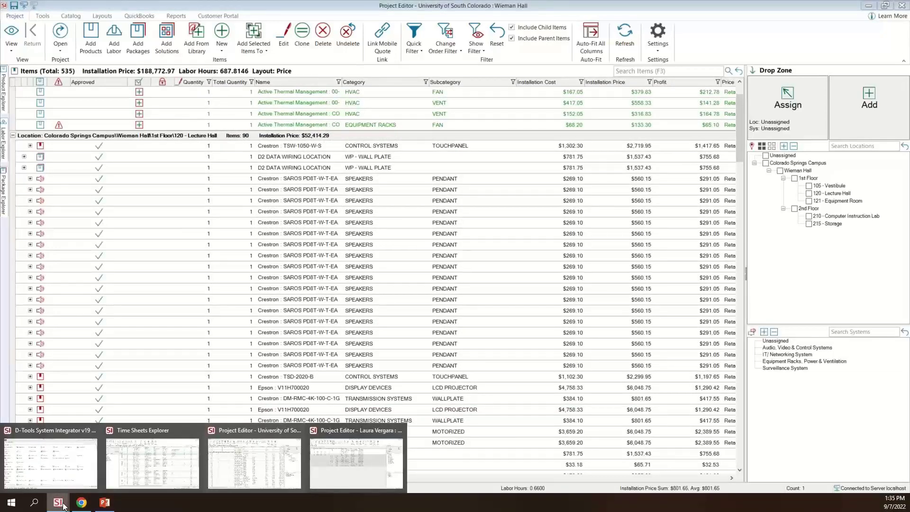
pyautogui.click(346, 457)
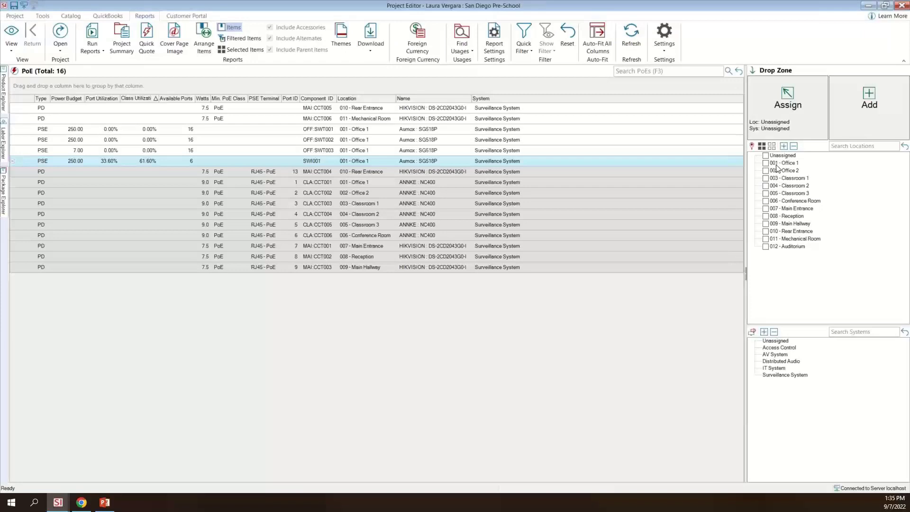
pyautogui.click(751, 146)
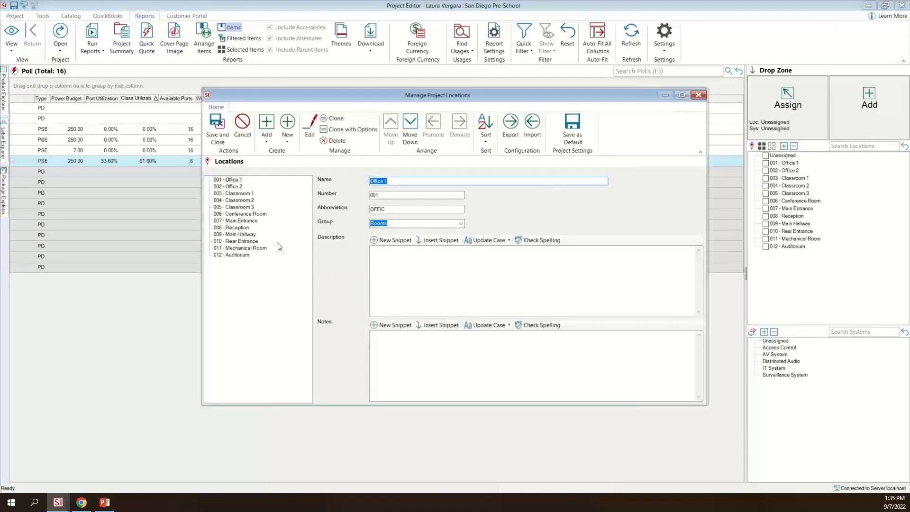
pyautogui.click(399, 196)
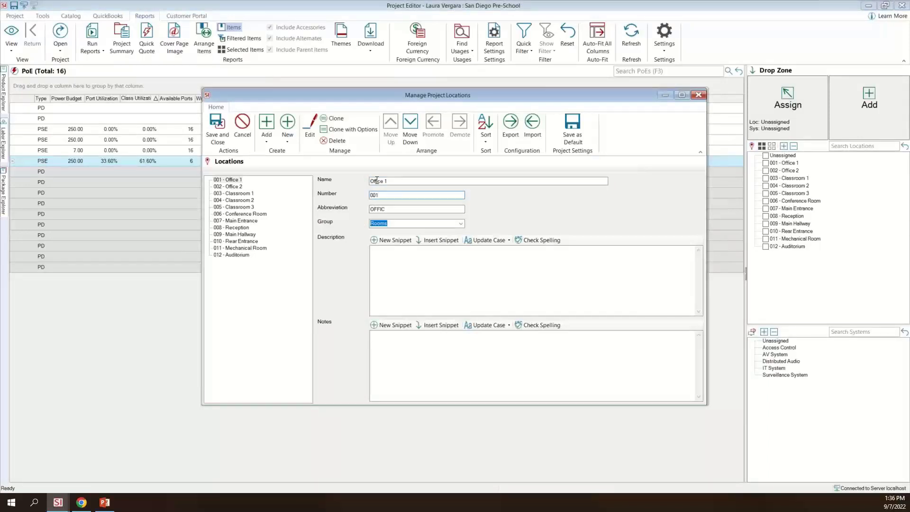
pyautogui.moveTo(394, 181); pyautogui.dragTo(311, 183)
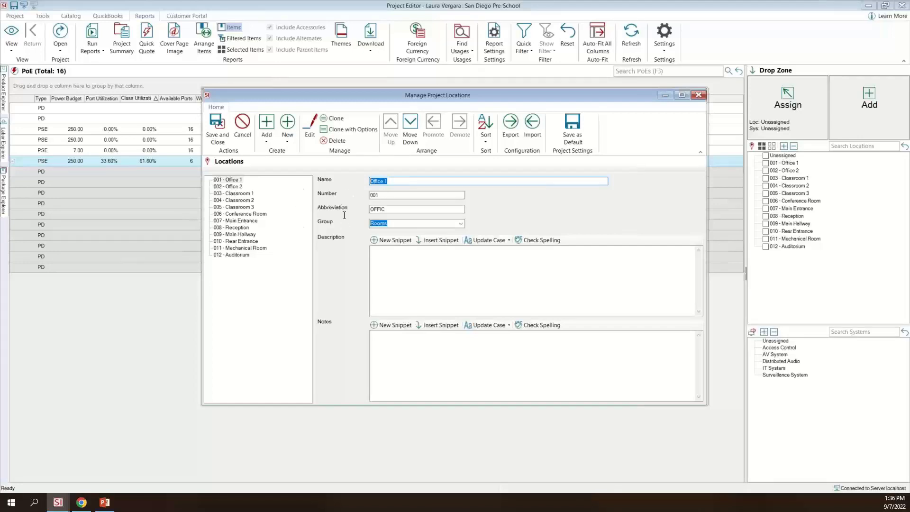
pyautogui.click(401, 196)
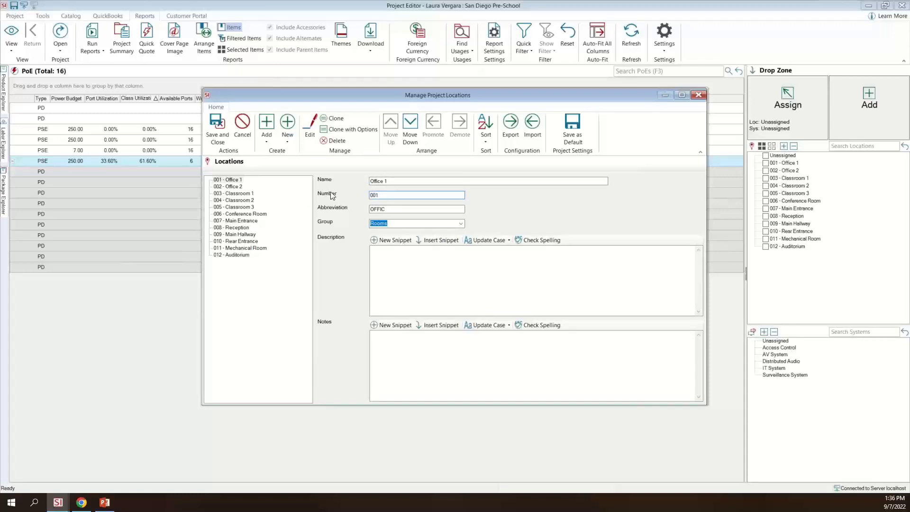
pyautogui.click(697, 95)
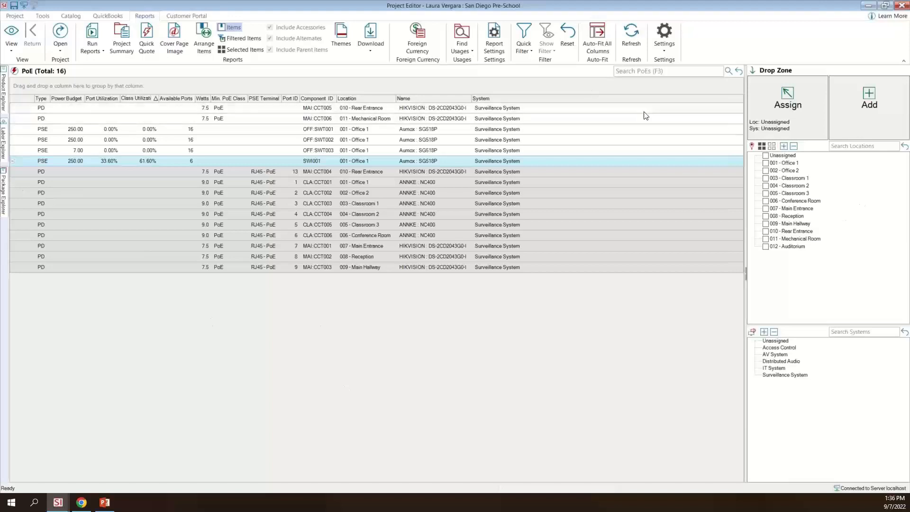
# - Open the project's Component ID Format and show the value choices for a new Product field row
pyautogui.click(664, 45)
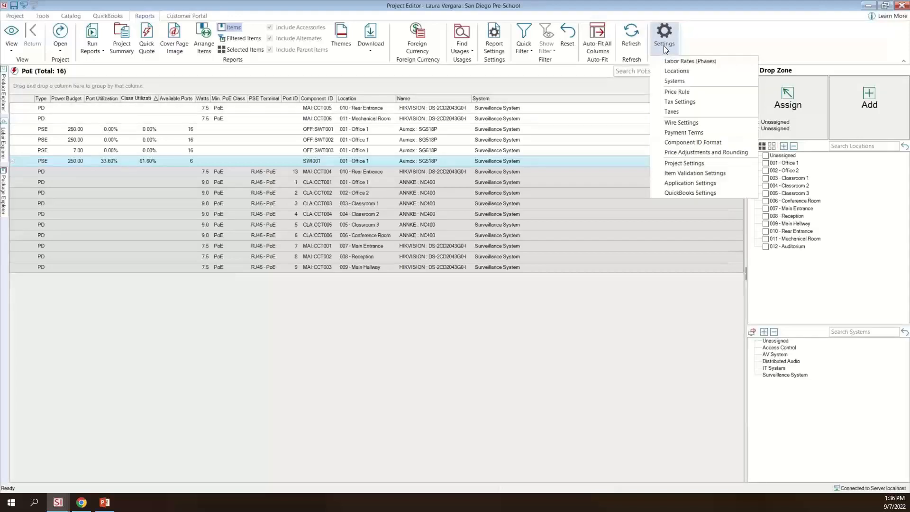
pyautogui.click(705, 143)
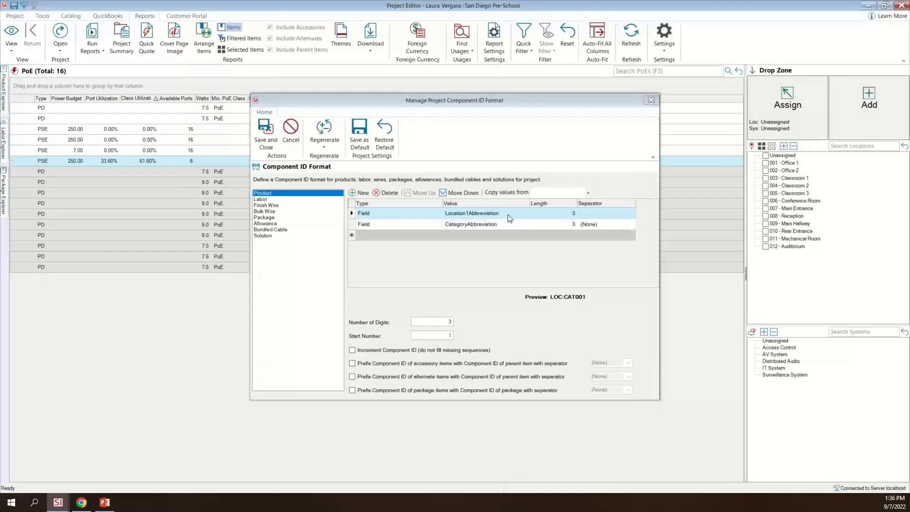
pyautogui.click(525, 234)
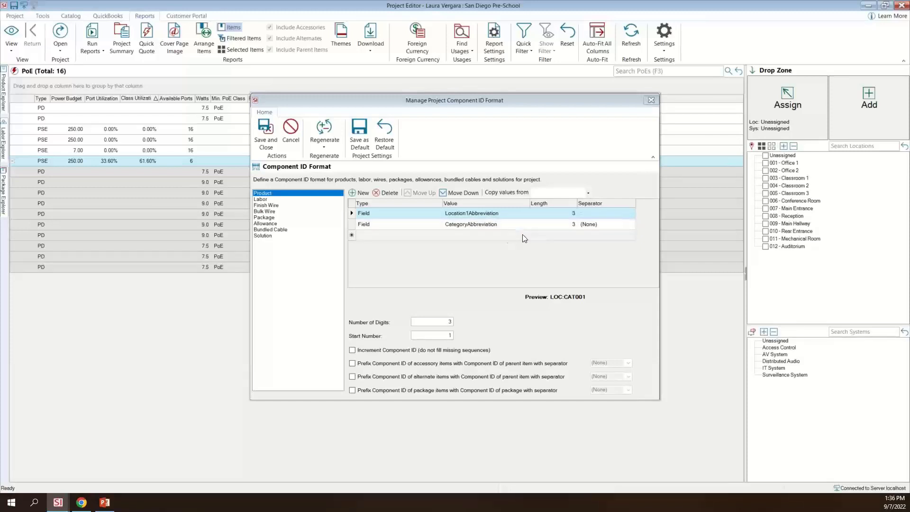
pyautogui.click(530, 235)
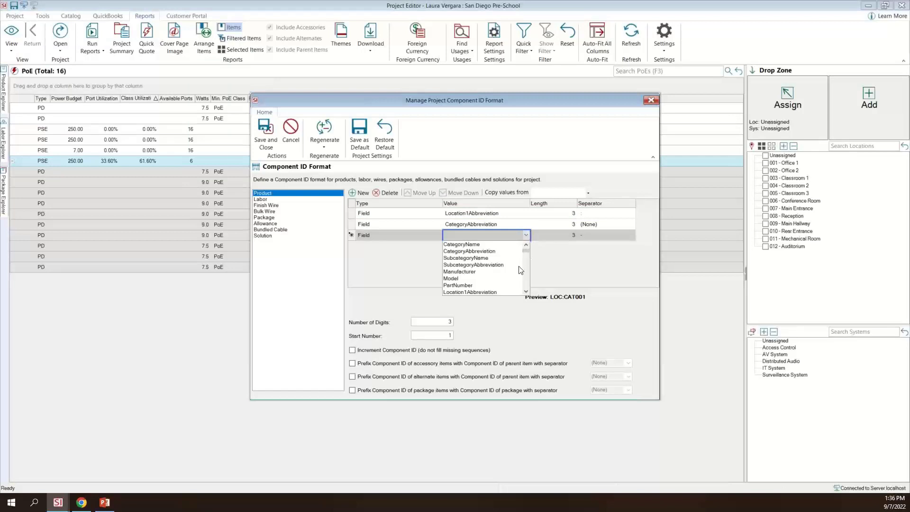
# - Examine the available component ID values, including the location number fields, without choosing one, and close the format without saving
pyautogui.click(527, 292)
pyautogui.click(527, 292)
pyautogui.click(527, 292)
pyautogui.click(527, 292)
pyautogui.click(528, 292)
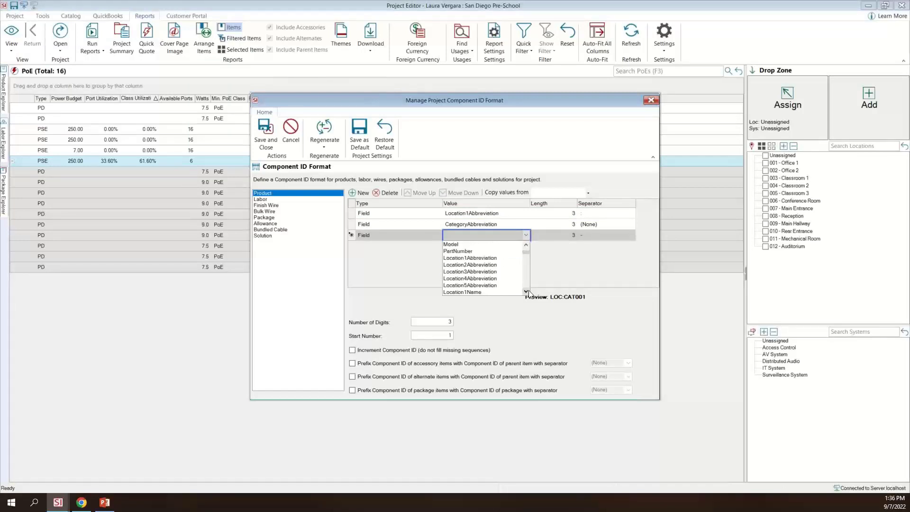
pyautogui.click(527, 291)
pyautogui.scroll(-4, 528, 290)
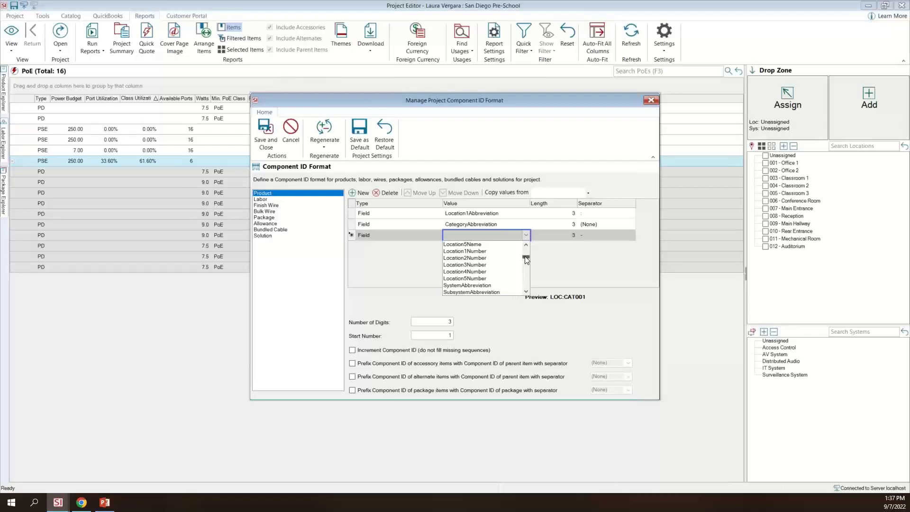
pyautogui.moveTo(526, 260)
pyautogui.mouseDown()
pyautogui.moveTo(530, 289)
pyautogui.moveTo(529, 274)
pyautogui.mouseUp()
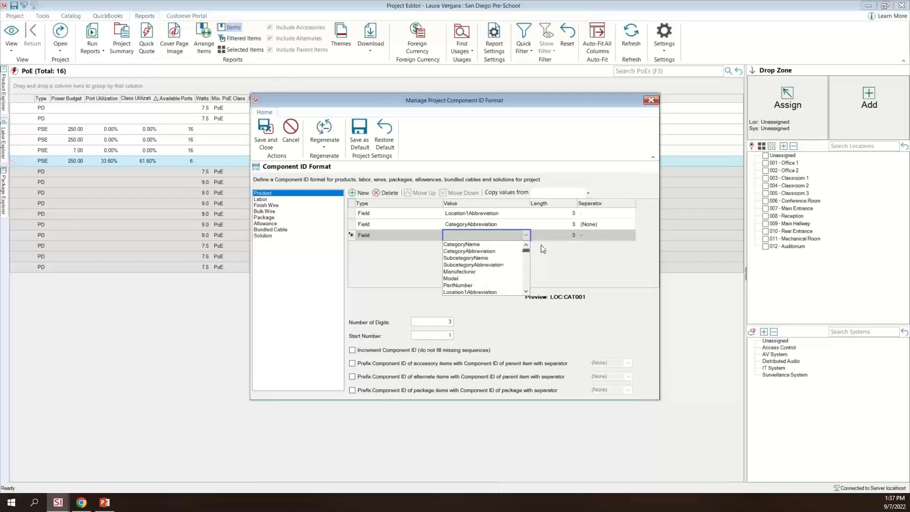
pyautogui.click(564, 278)
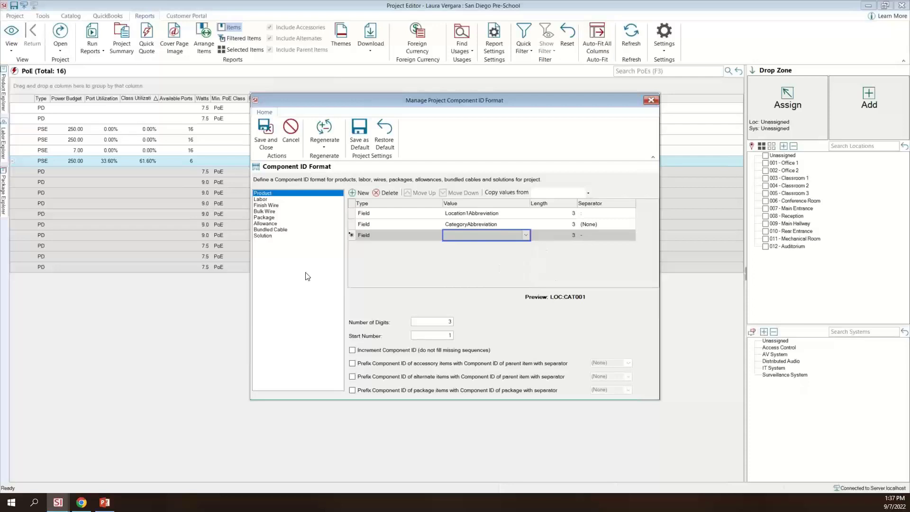
pyautogui.click(652, 100)
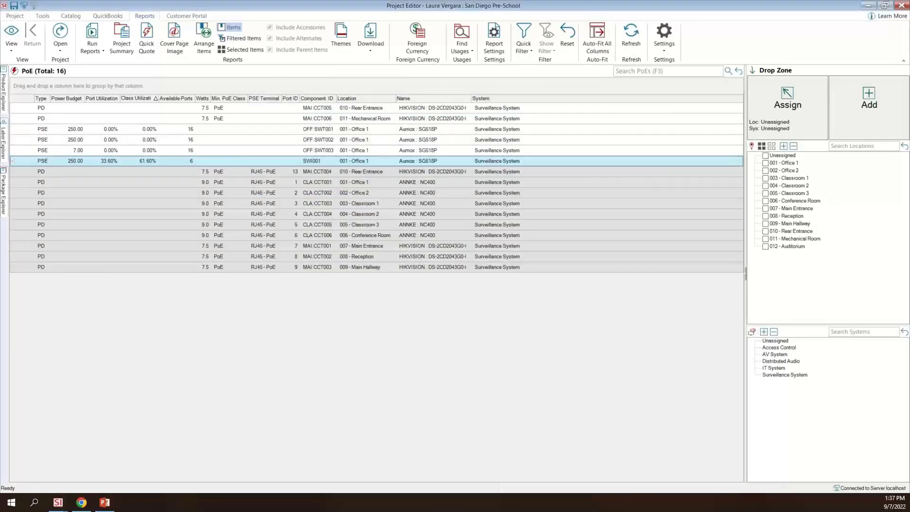
# - In the project's price adjustments and rounding, set the unit price to 2 decimal places and leave Apply to net unit price off
pyautogui.click(663, 43)
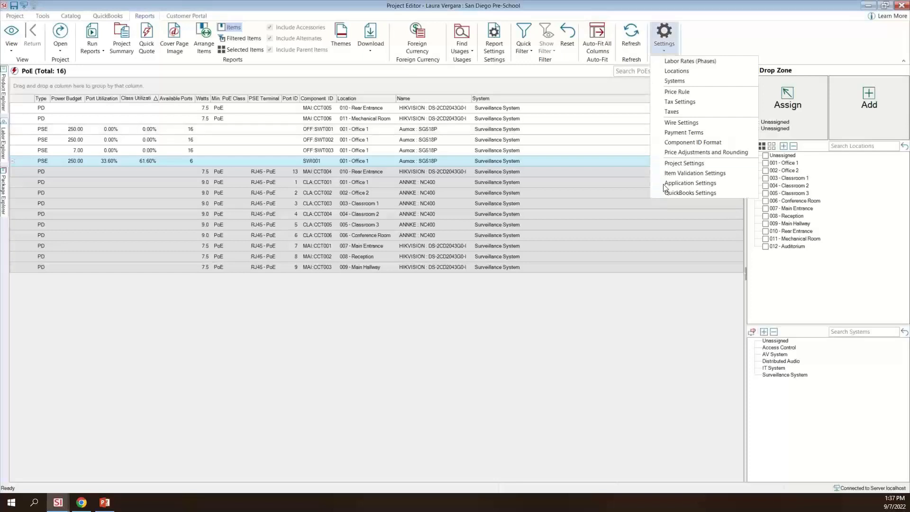
pyautogui.click(690, 152)
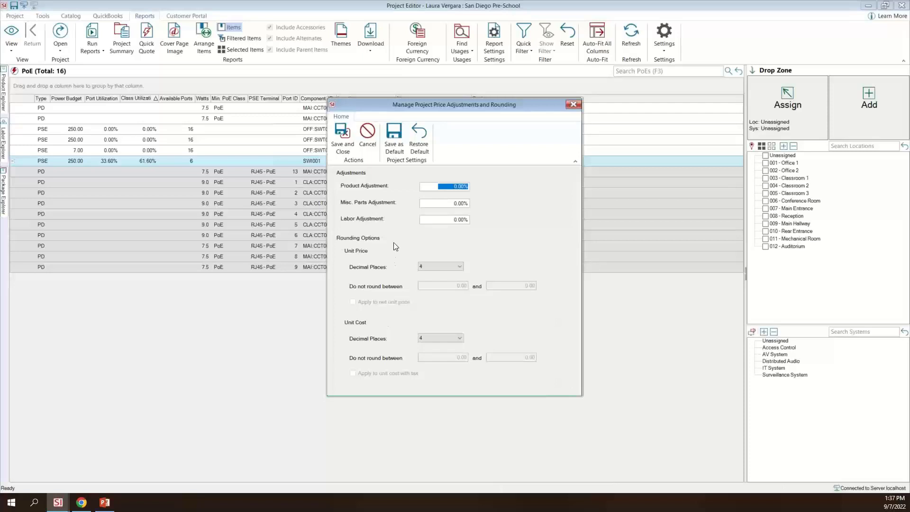
pyautogui.click(455, 266)
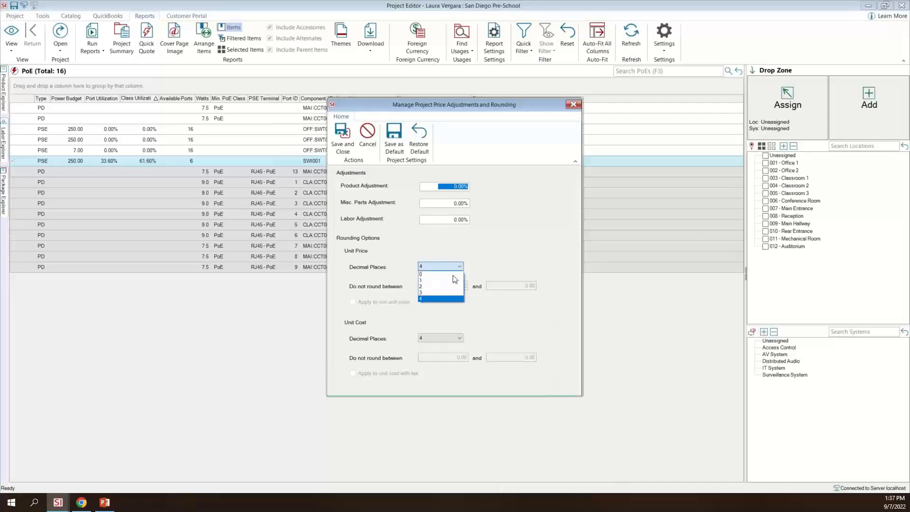
pyautogui.click(455, 287)
pyautogui.click(386, 303)
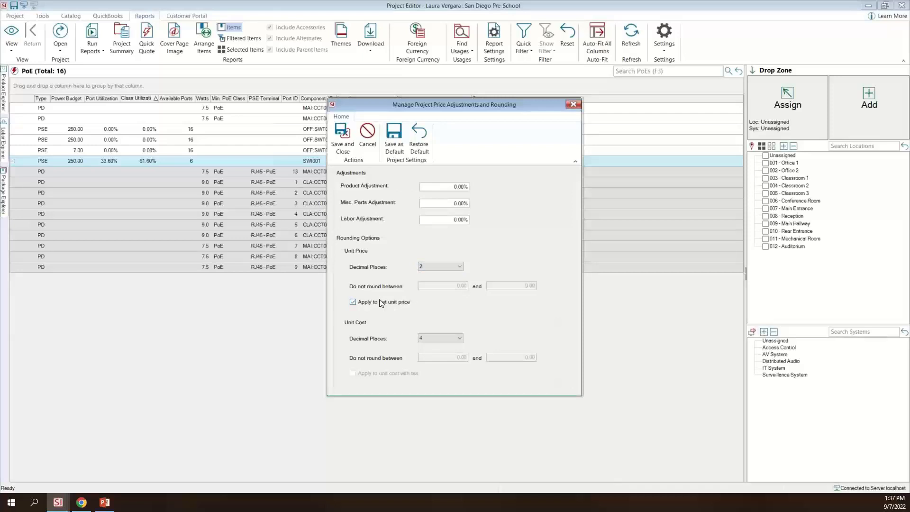
pyautogui.click(373, 306)
# - Try 0 decimal places for the unit cost, set it back to 4, and save the project's rounding options
pyautogui.click(460, 339)
pyautogui.click(442, 359)
pyautogui.click(442, 340)
pyautogui.click(442, 346)
pyautogui.click(444, 339)
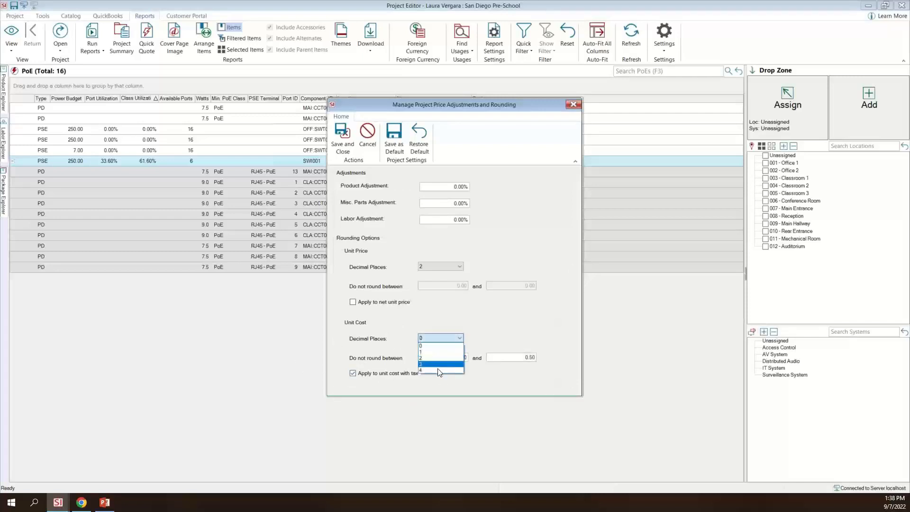
pyautogui.click(439, 371)
pyautogui.click(342, 134)
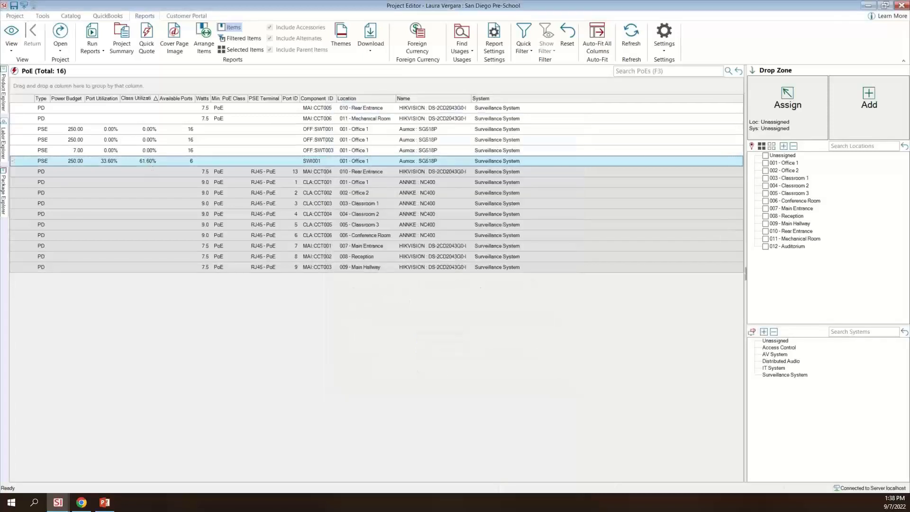
# - Show the project's Item Summary and view its layout options
pyautogui.click(11, 46)
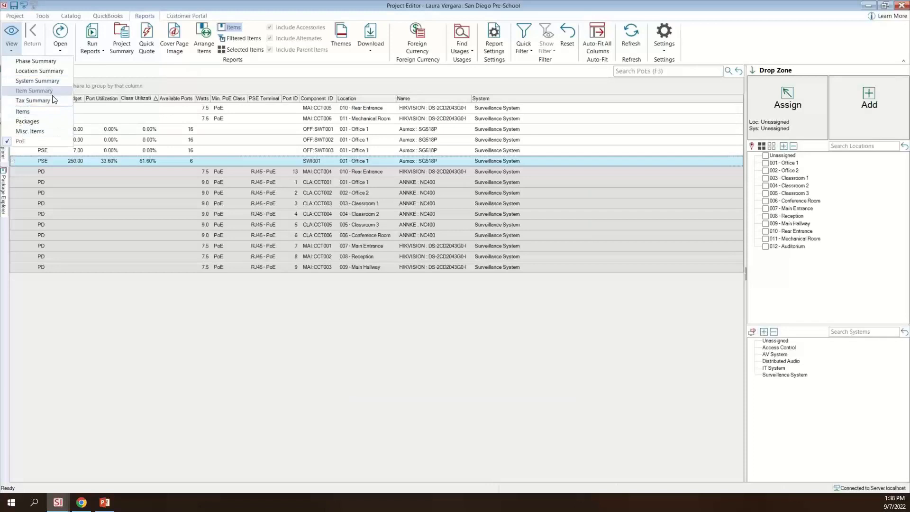
pyautogui.click(34, 91)
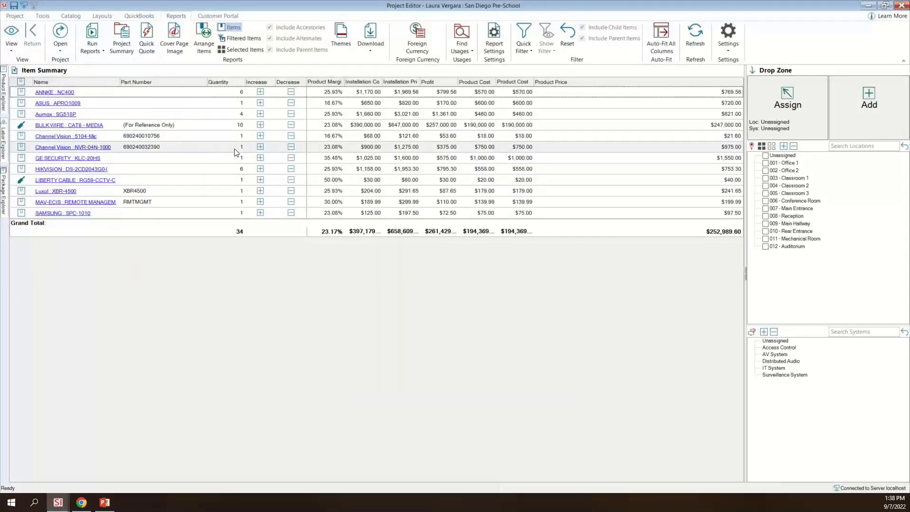
pyautogui.click(102, 16)
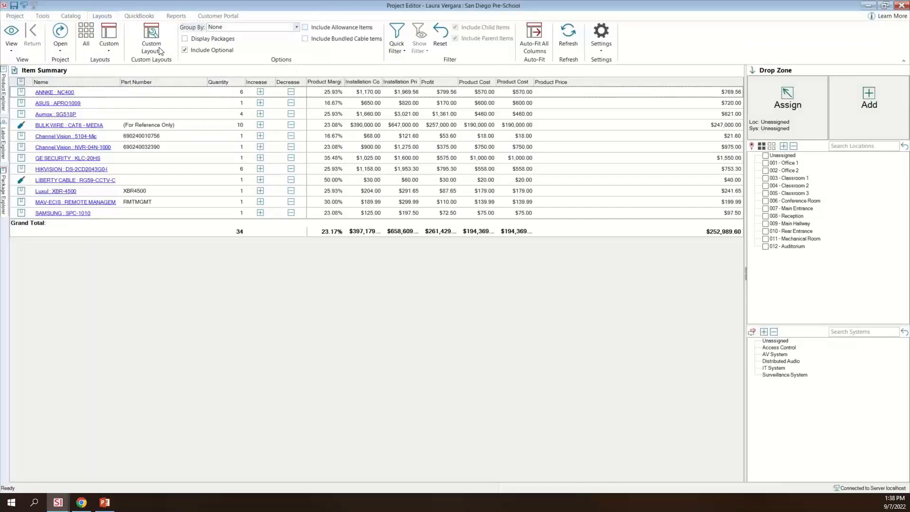
# - View the project's Engineering scope of work and close it without adding anything
pyautogui.click(57, 48)
pyautogui.moveTo(72, 109)
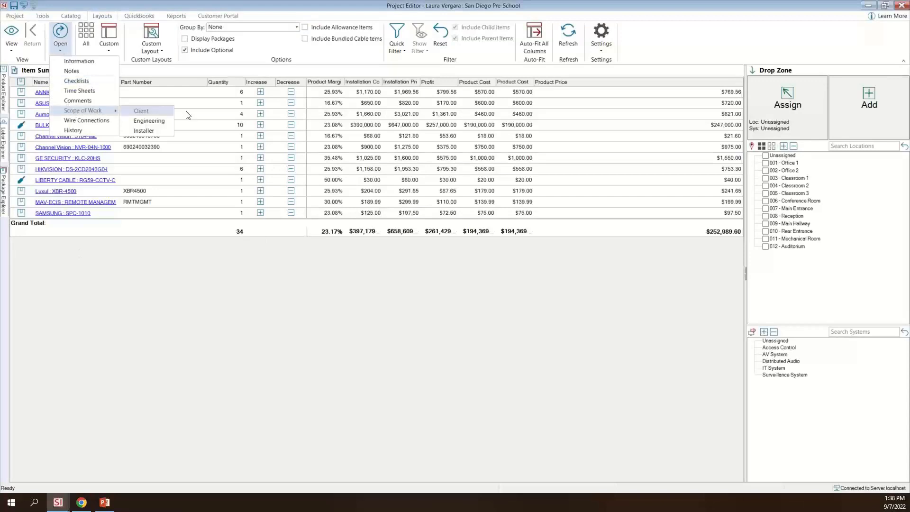
pyautogui.click(156, 120)
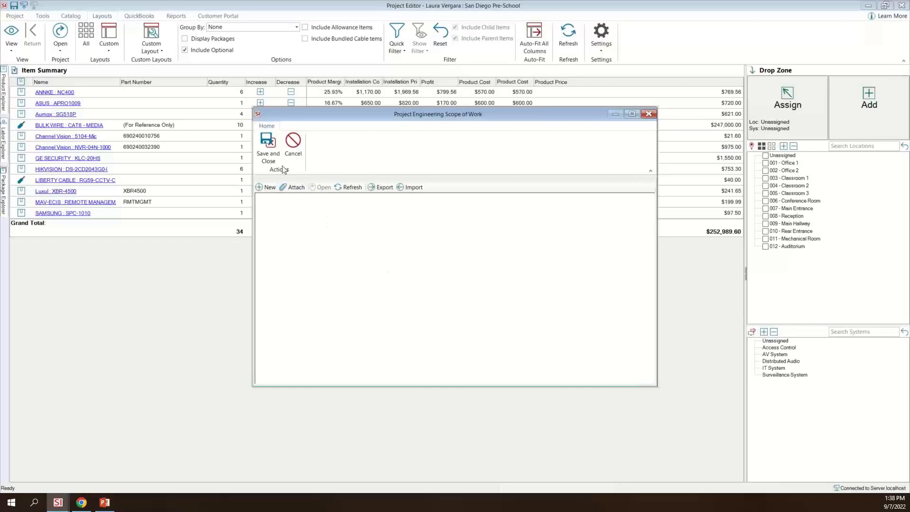
pyautogui.click(649, 113)
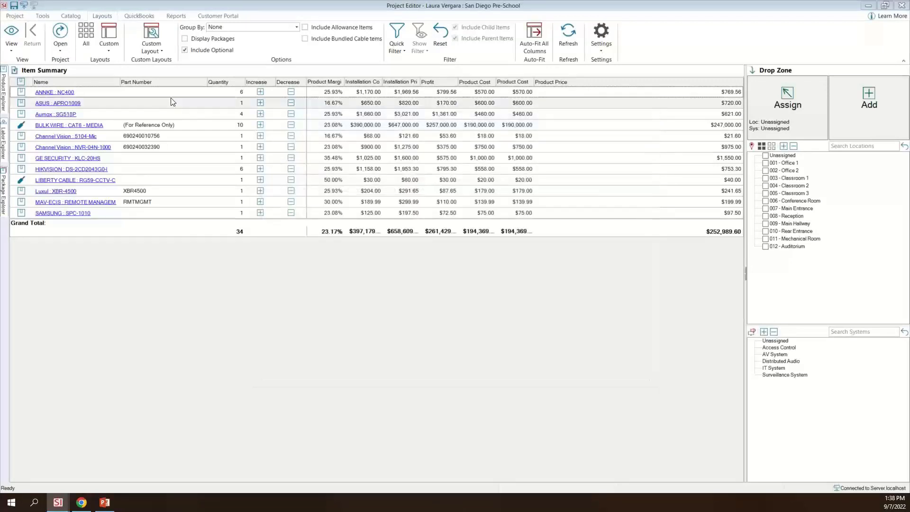
# - Enter the sample text dfdfdfdf in a project scope of work, decline the first cancellation, and discard the unsaved text
pyautogui.click(65, 51)
pyautogui.moveTo(95, 111)
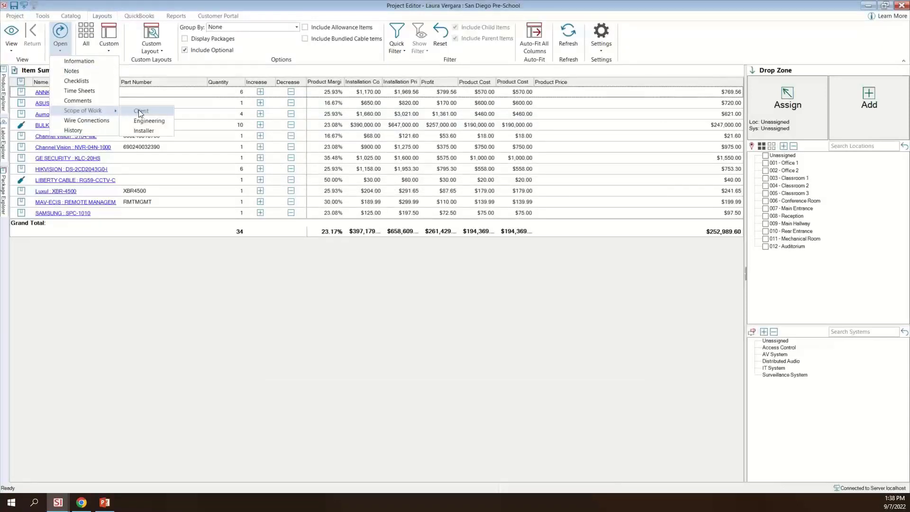
pyautogui.click(166, 128)
pyautogui.click(332, 251)
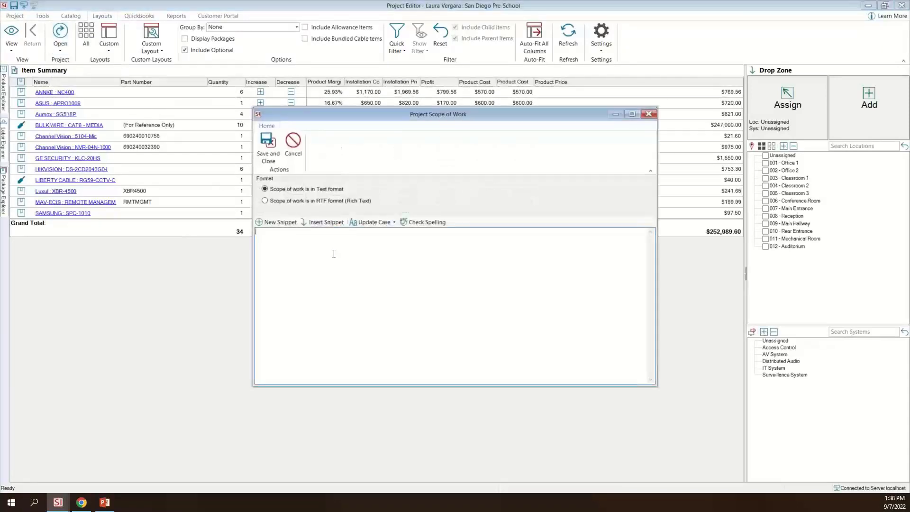
pyautogui.write('dfdfdfdf')
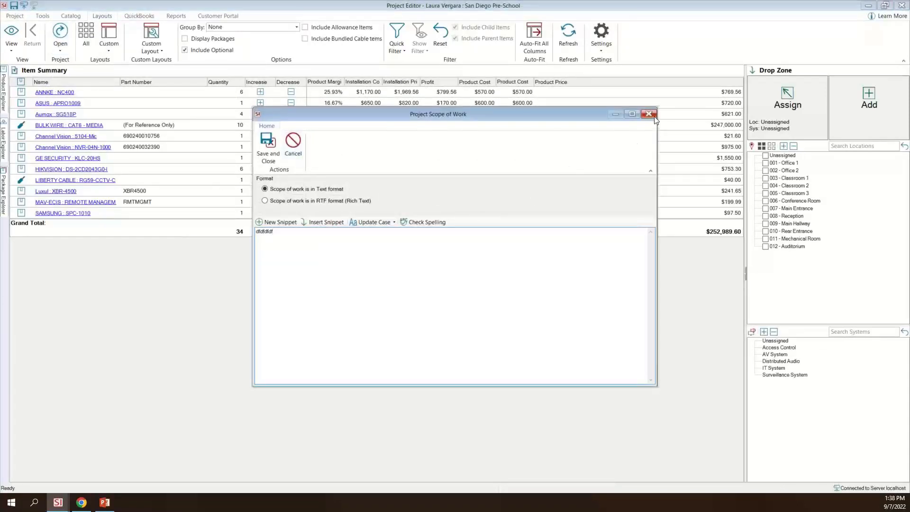
pyautogui.click(649, 114)
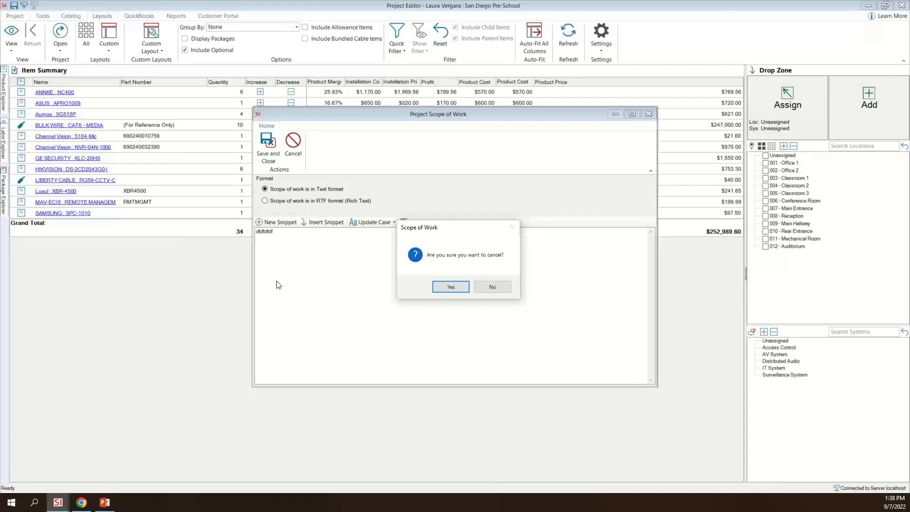
pyautogui.click(507, 289)
pyautogui.click(653, 112)
pyautogui.click(454, 286)
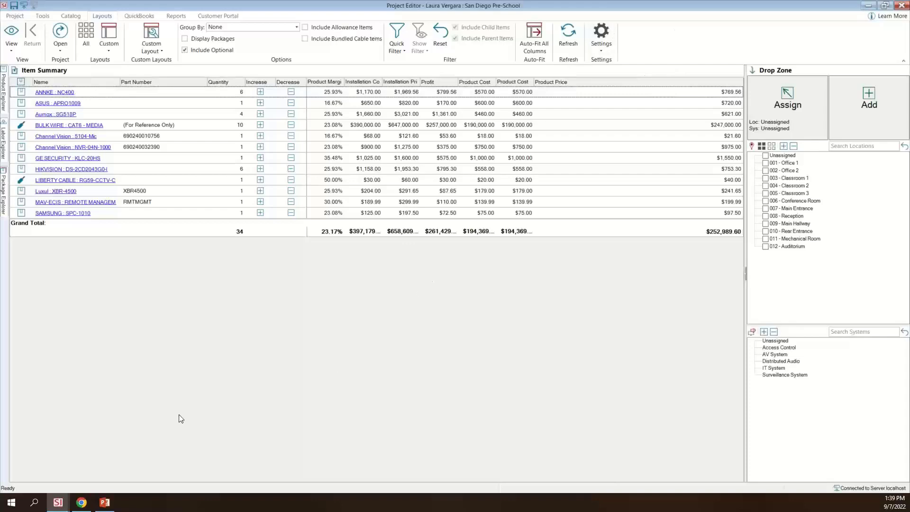
# - Return to the main System Integrator window and show the list of projects
pyautogui.moveTo(58, 503)
pyautogui.click(50, 469)
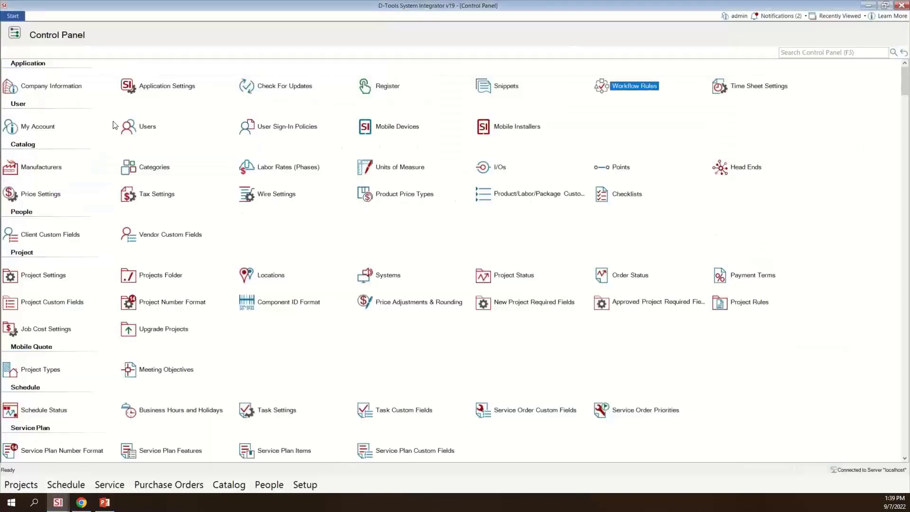
pyautogui.click(13, 16)
pyautogui.moveTo(42, 74)
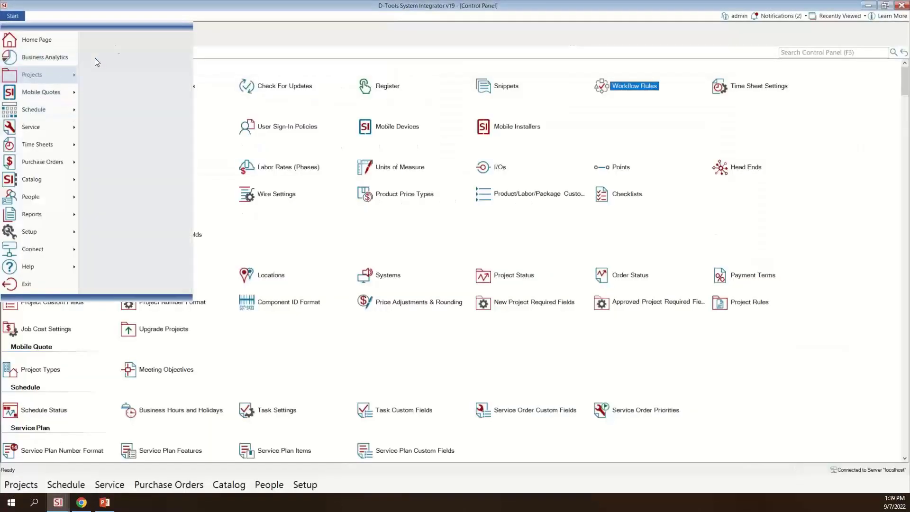
pyautogui.click(121, 41)
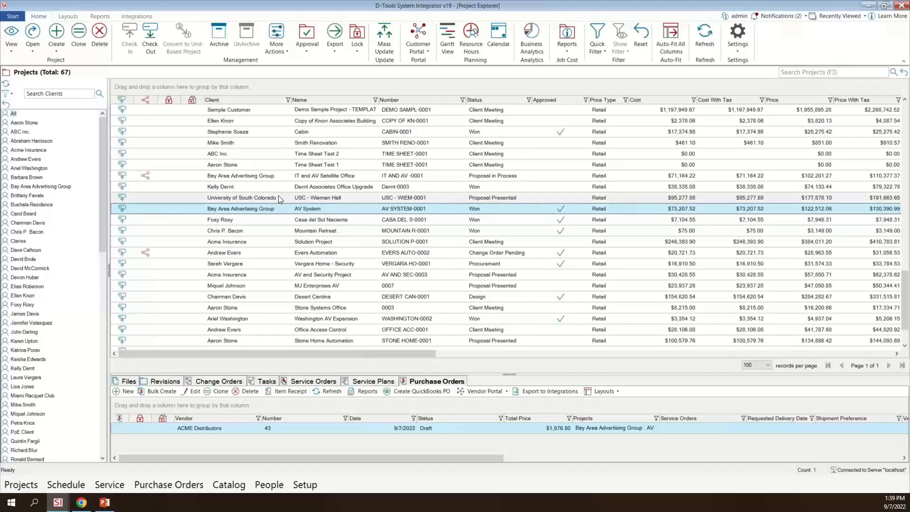
# - Clone the AV System project without any import options, assign the first listed client, and add the source project's files
pyautogui.click(78, 36)
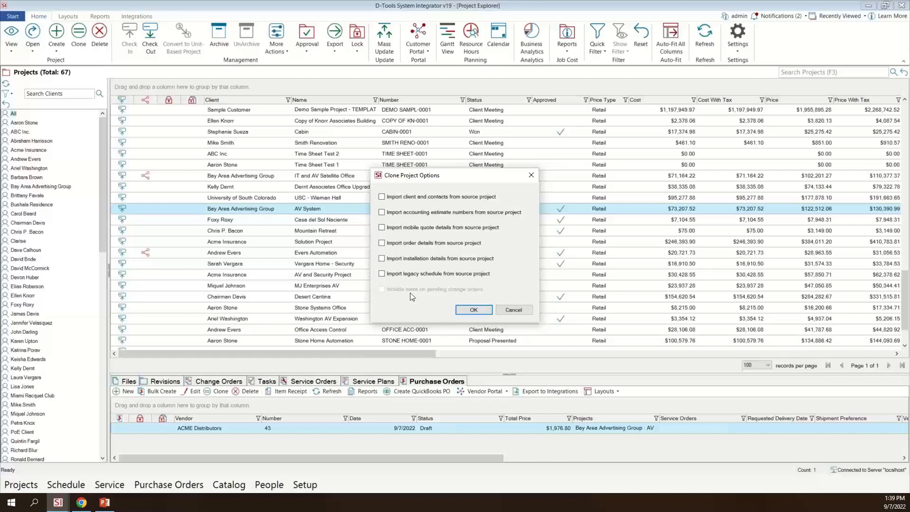
pyautogui.click(470, 310)
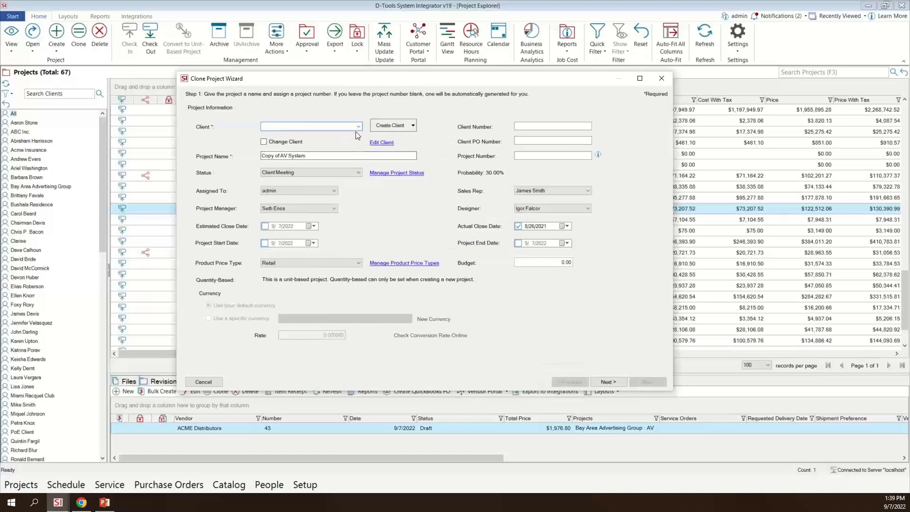
pyautogui.click(359, 127)
pyautogui.click(304, 134)
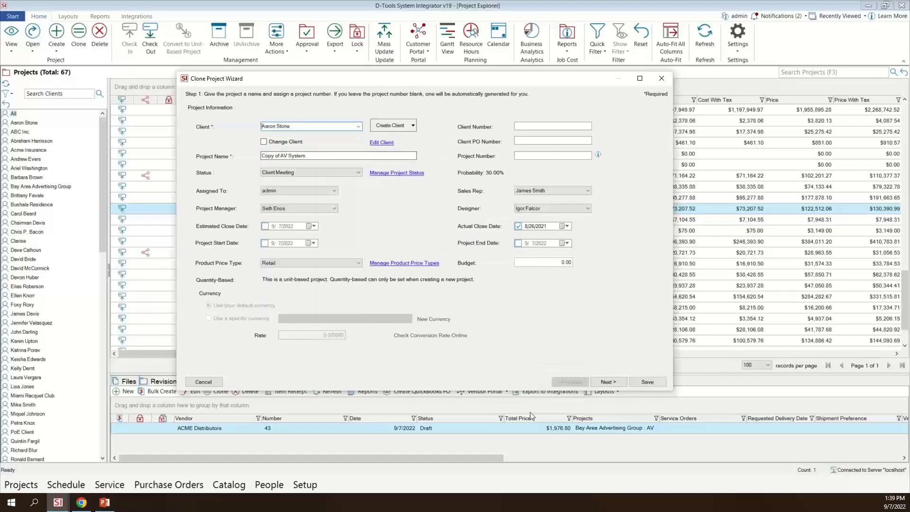
pyautogui.click(648, 382)
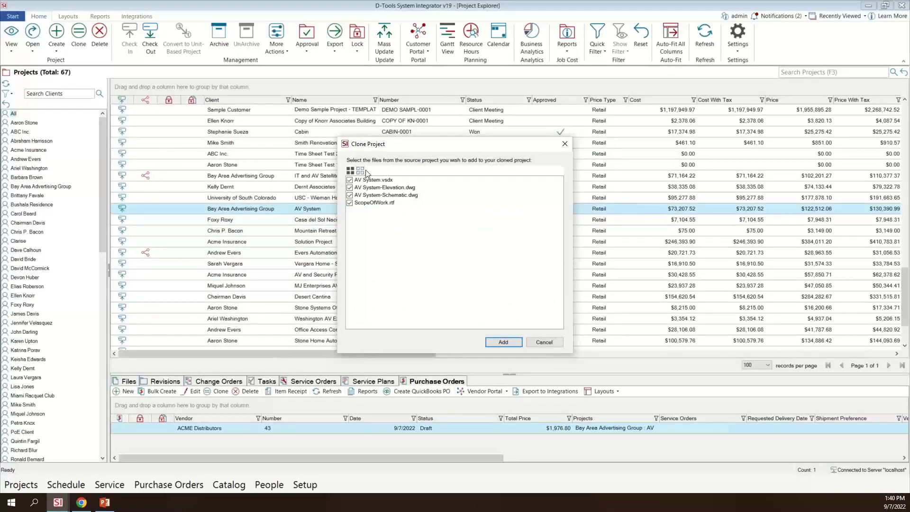
pyautogui.click(488, 343)
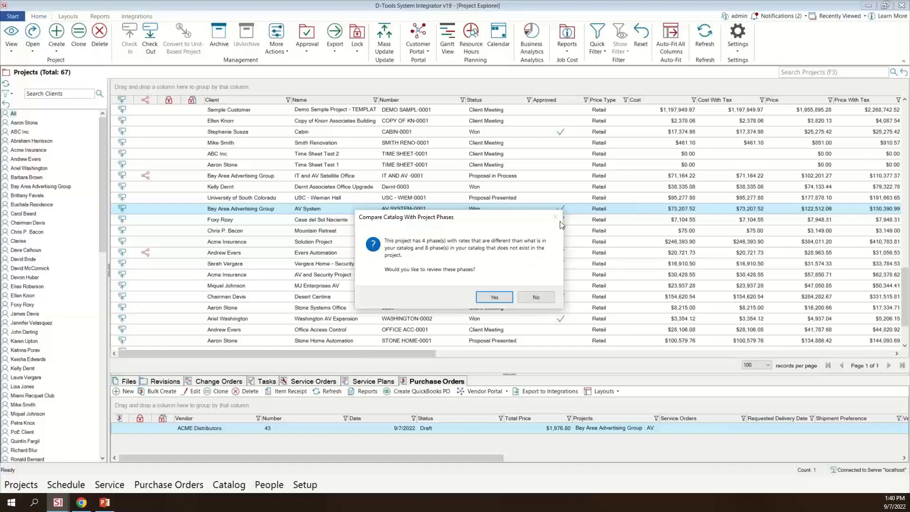
# - Review the cloned project's Project Management and Rough-In phase differences against the catalog, and dismiss the item comparison without syncing
pyautogui.click(494, 298)
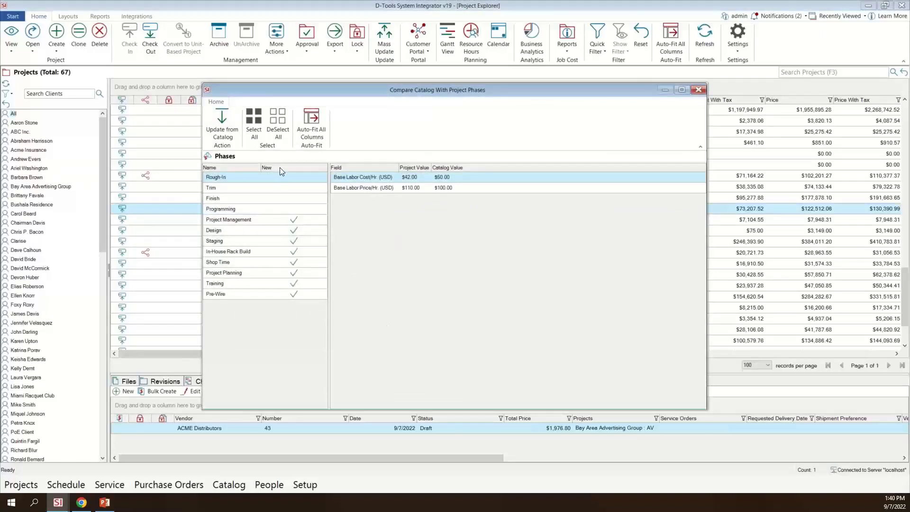
pyautogui.click(251, 220)
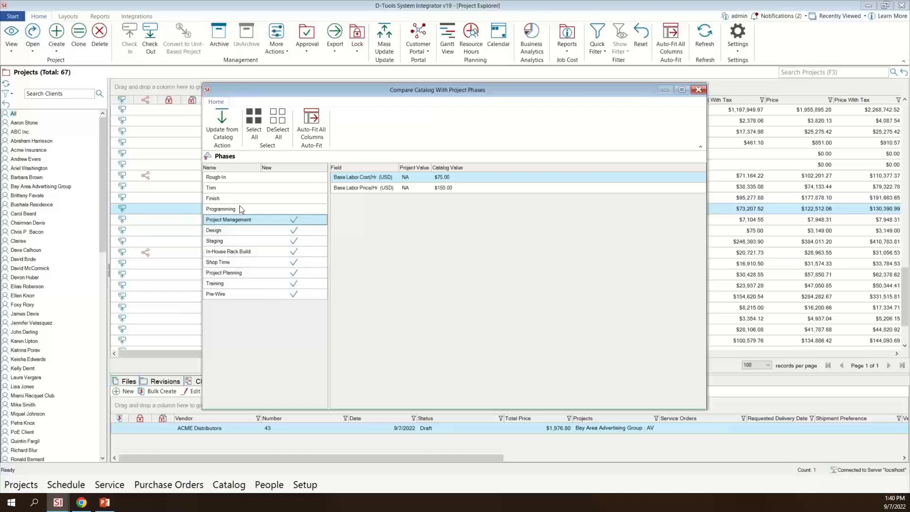
pyautogui.click(232, 177)
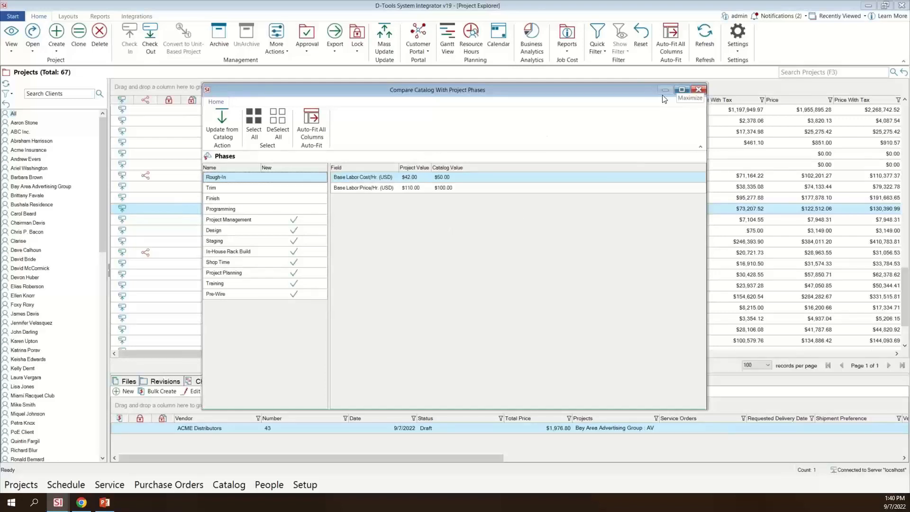
pyautogui.click(699, 90)
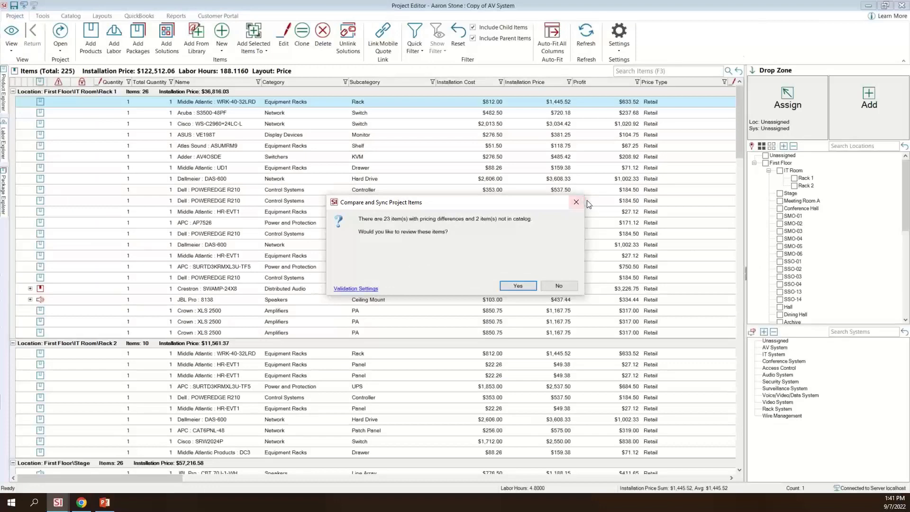
pyautogui.click(577, 202)
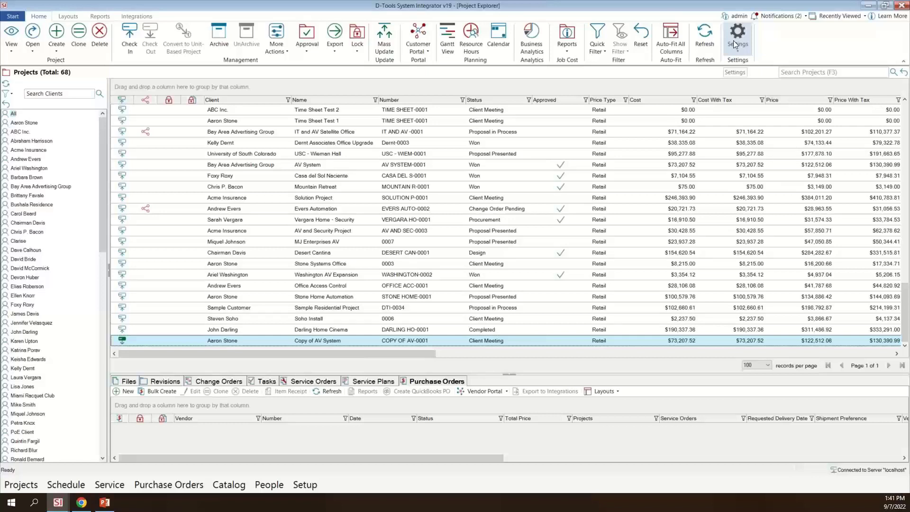
# - Examine the general, contact and custom field requirements for approved projects and cancel without changing any
pyautogui.click(734, 40)
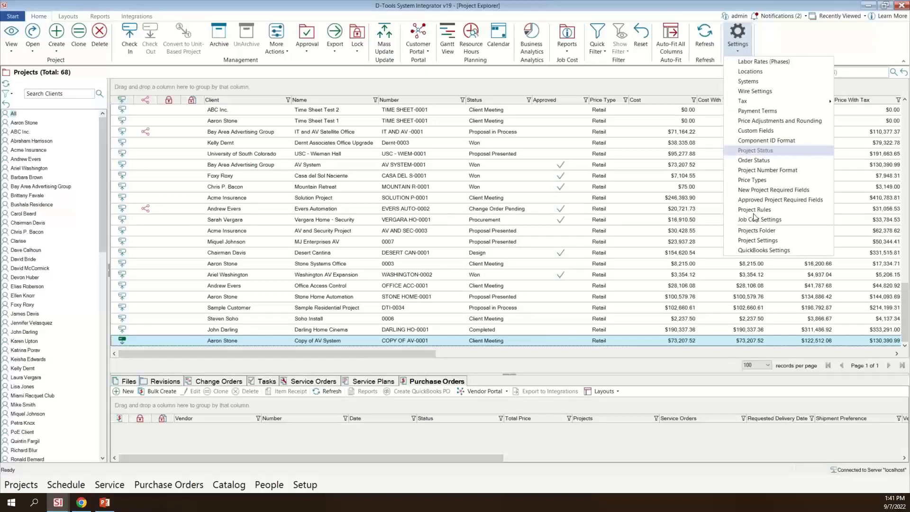
pyautogui.click(783, 200)
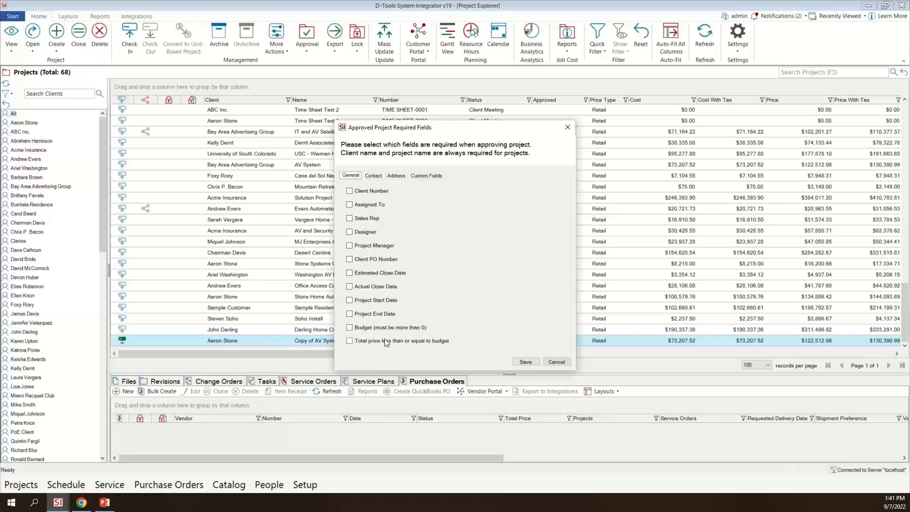
pyautogui.click(395, 179)
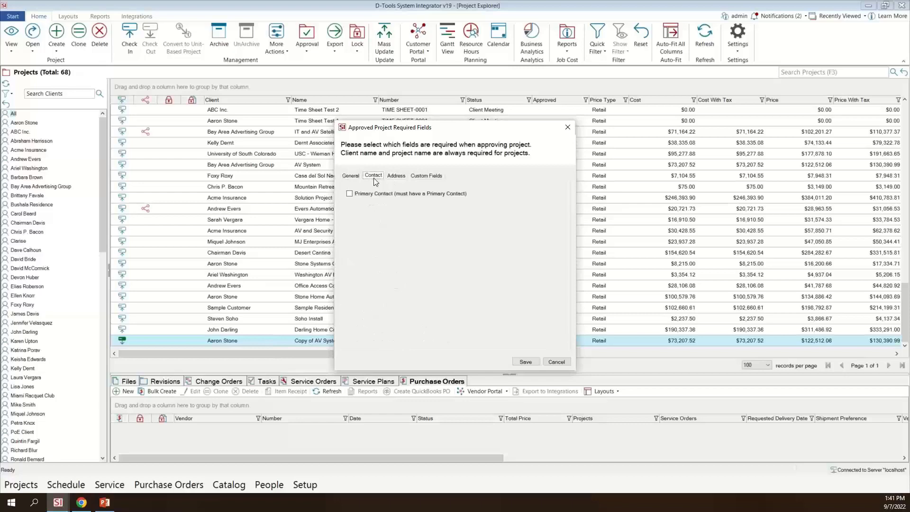
pyautogui.click(350, 177)
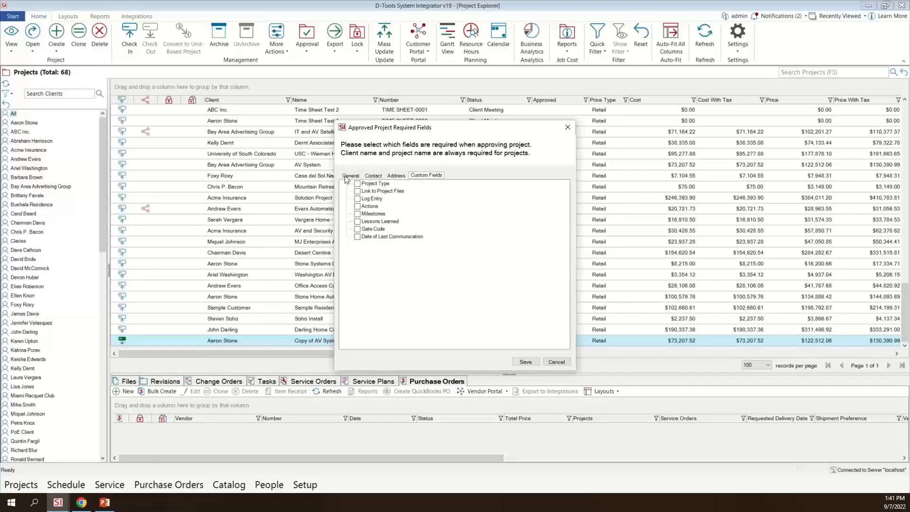
pyautogui.click(568, 363)
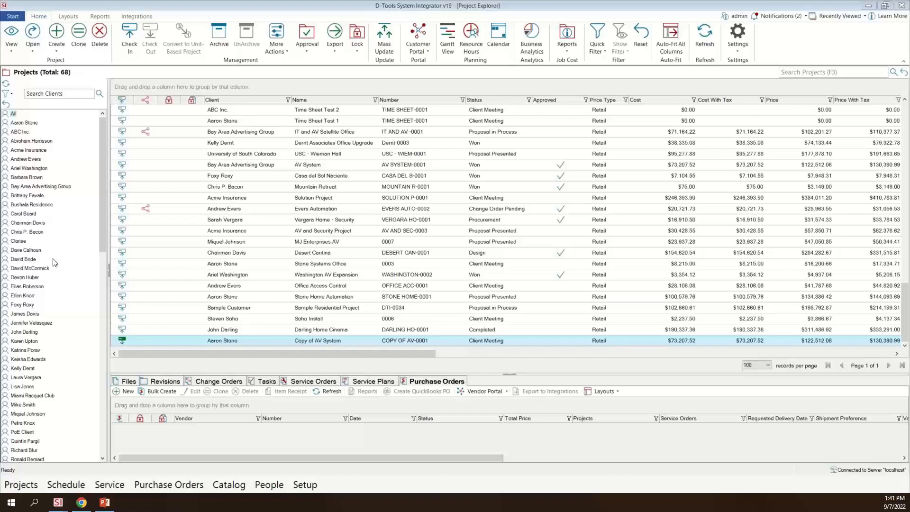
# - Show the Change Order History of the project with Change Order Pending status in a wider, repositioned window
pyautogui.click(229, 210)
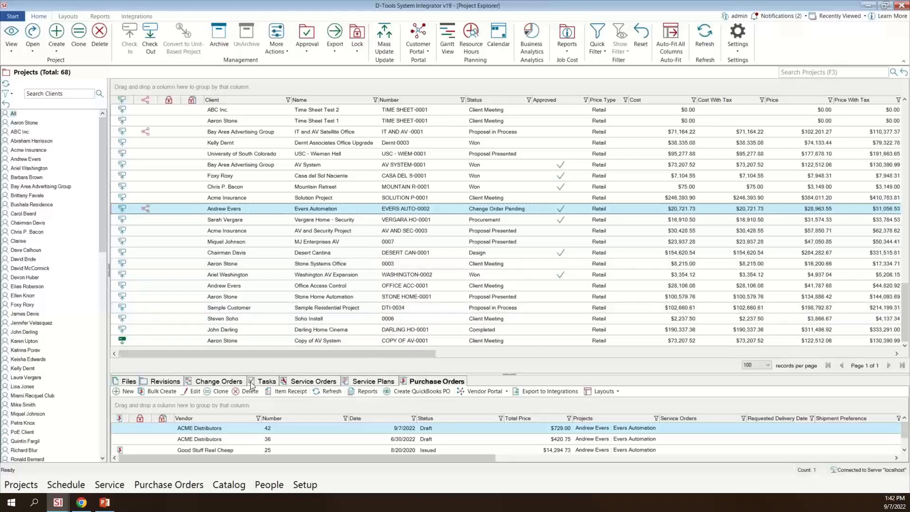
pyautogui.click(222, 382)
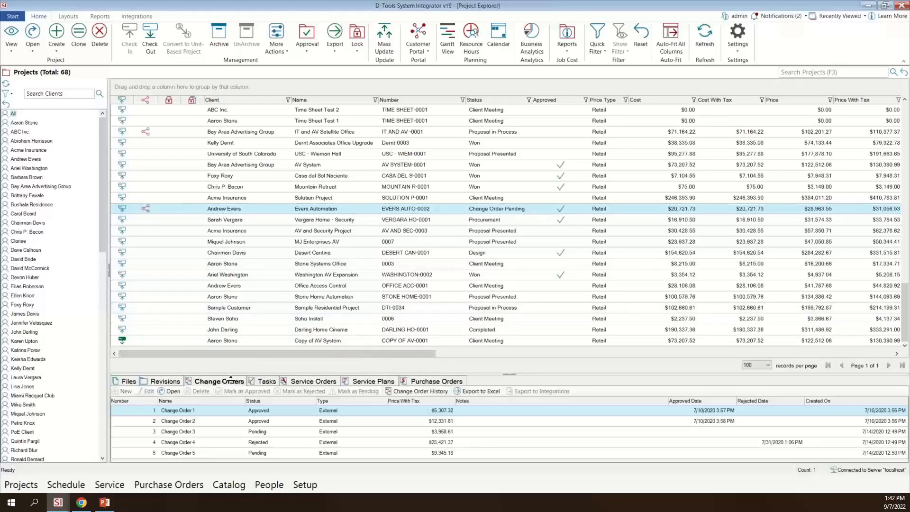
pyautogui.click(411, 391)
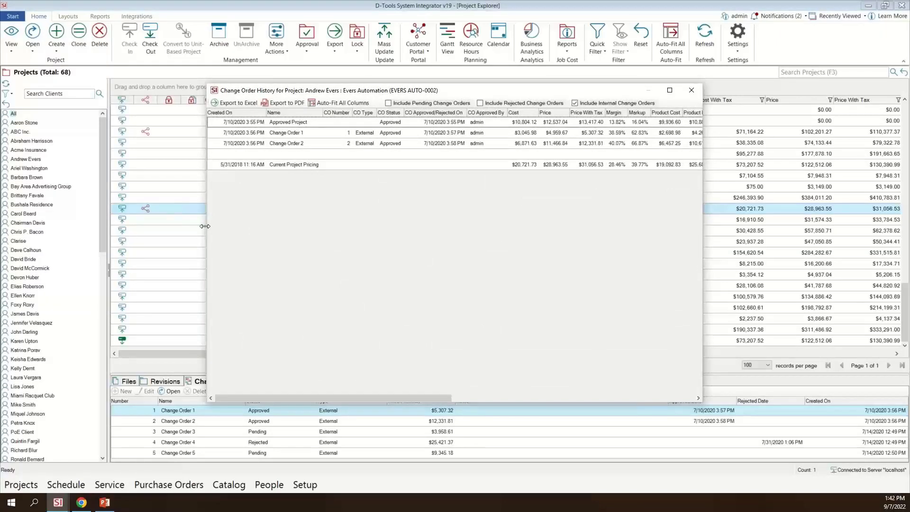
pyautogui.moveTo(205, 226); pyautogui.dragTo(60, 216)
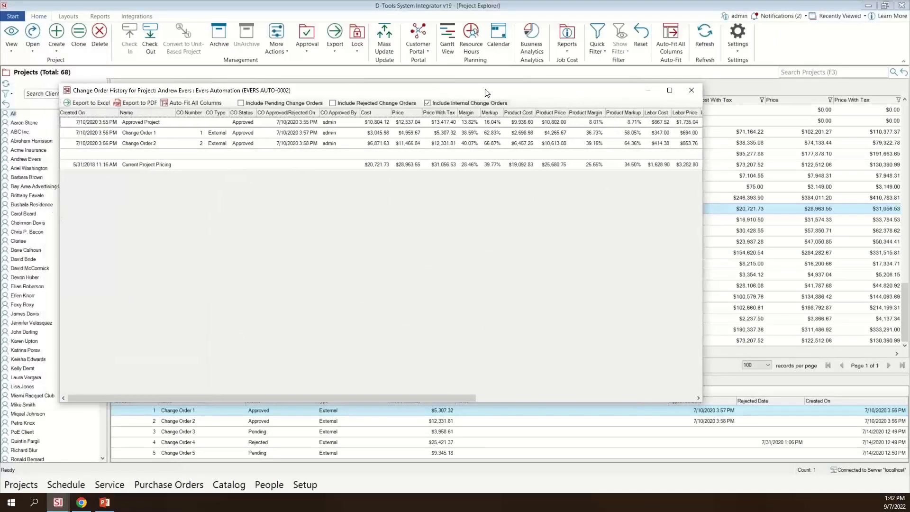
pyautogui.moveTo(486, 92); pyautogui.dragTo(554, 90)
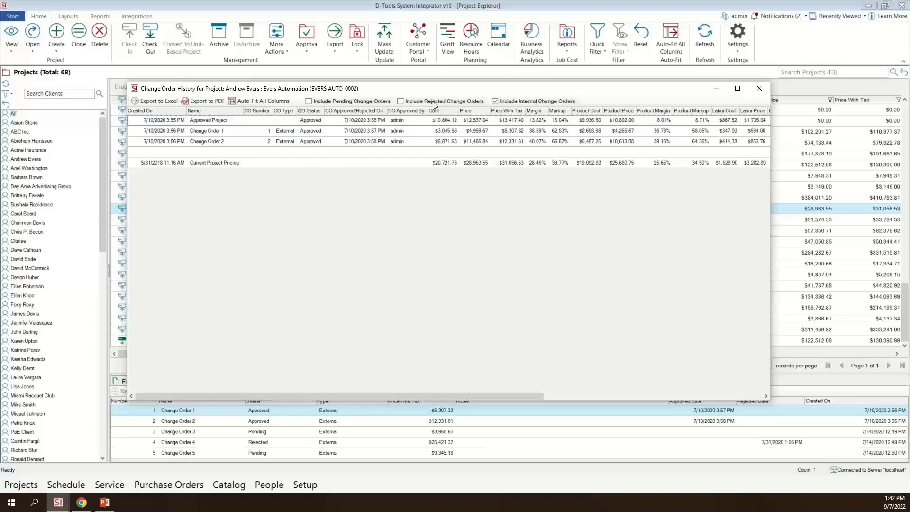
# - Include pending and rejected change orders in the Change Order History, review them, and close the history
pyautogui.click(330, 103)
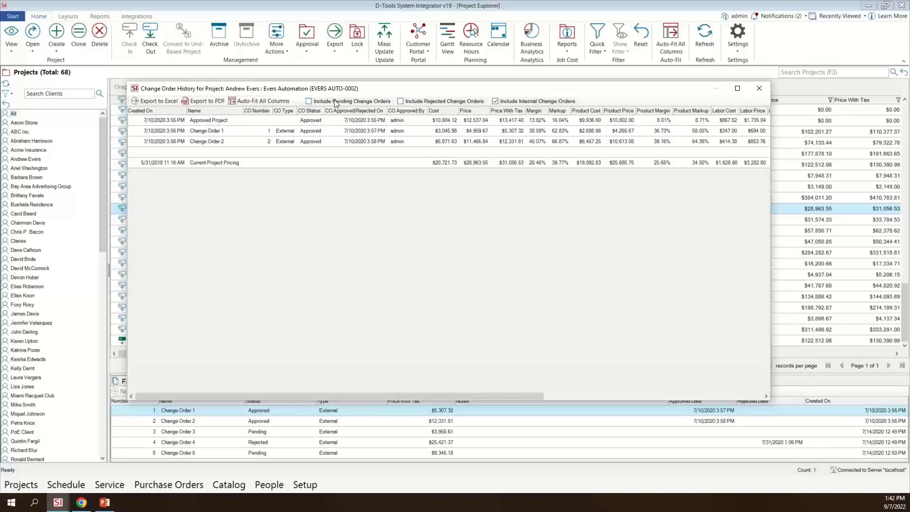
pyautogui.click(425, 103)
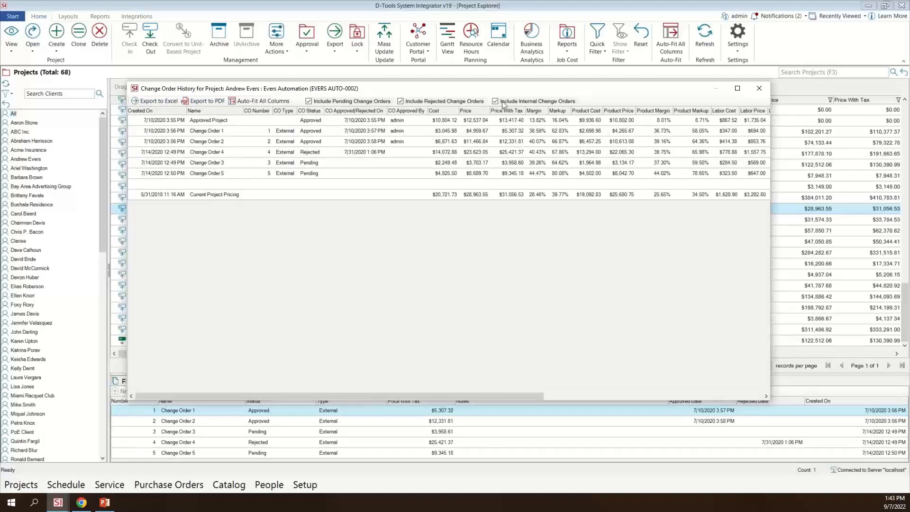
pyautogui.click(758, 89)
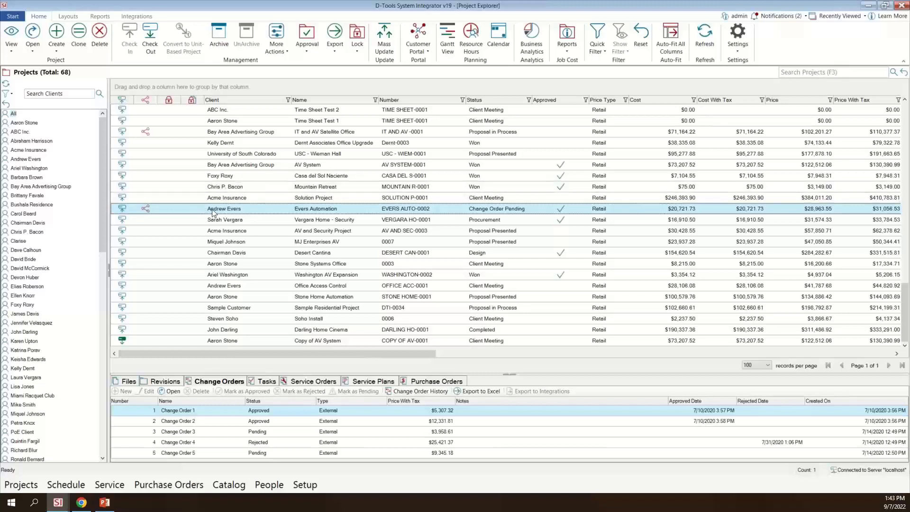
# - Open the client reports for the Change Order Pending project and choose the Proposal report grouped By Location
pyautogui.click(102, 17)
pyautogui.click(62, 47)
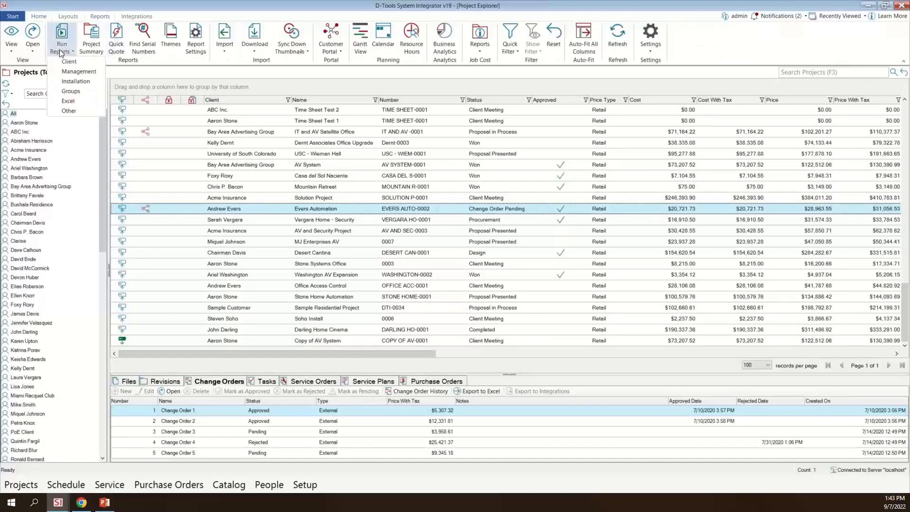
pyautogui.click(78, 70)
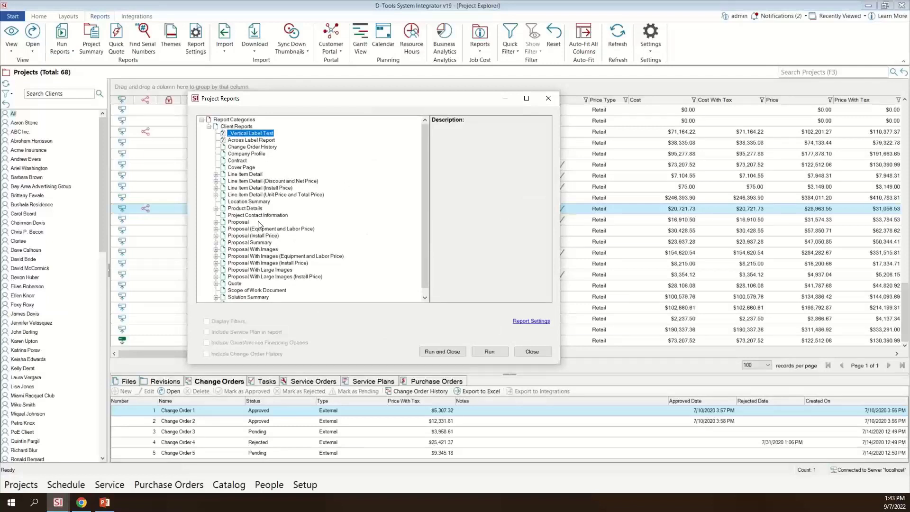
pyautogui.click(243, 223)
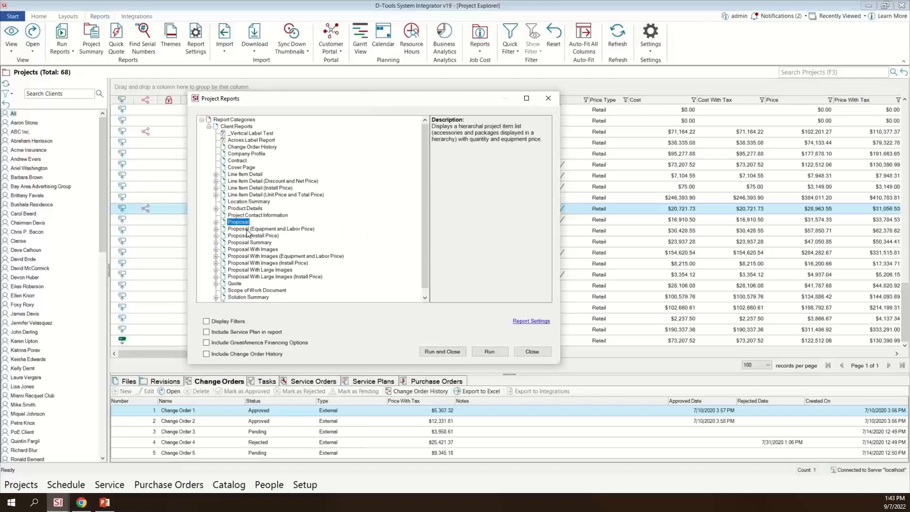
pyautogui.click(217, 222)
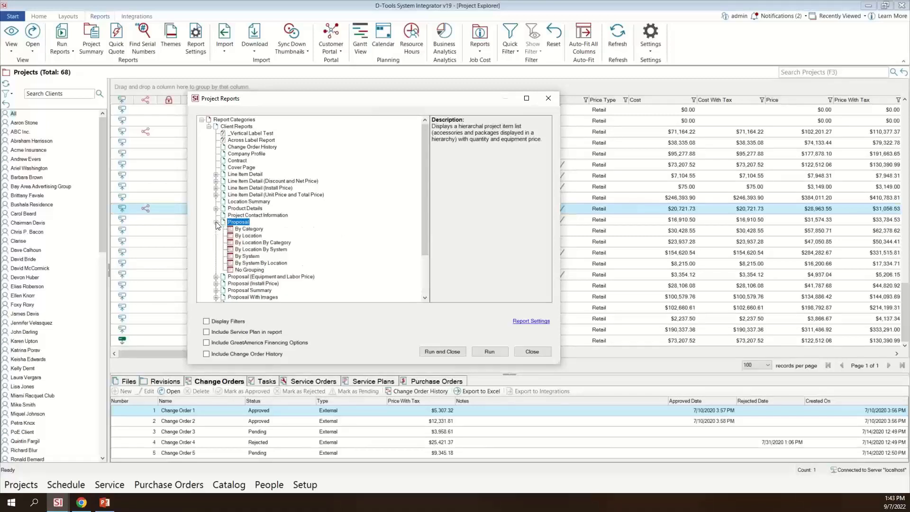
pyautogui.click(259, 237)
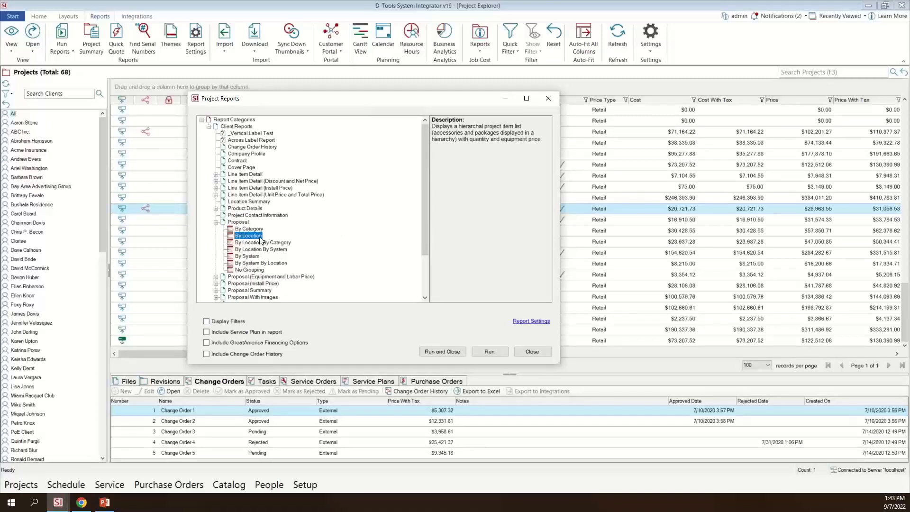
# - Run the approved project's proposal with Change Order History included, and view the history on the report's last page
pyautogui.click(251, 356)
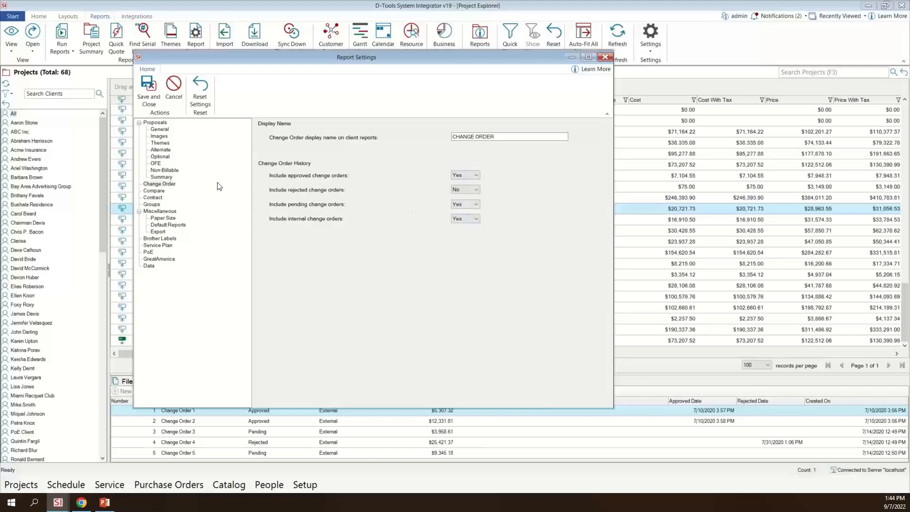
pyautogui.click(143, 100)
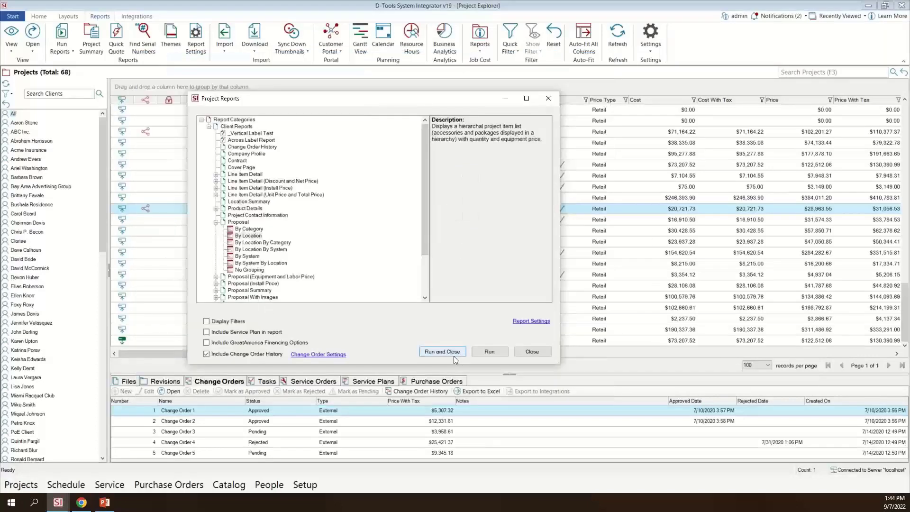
pyautogui.click(426, 352)
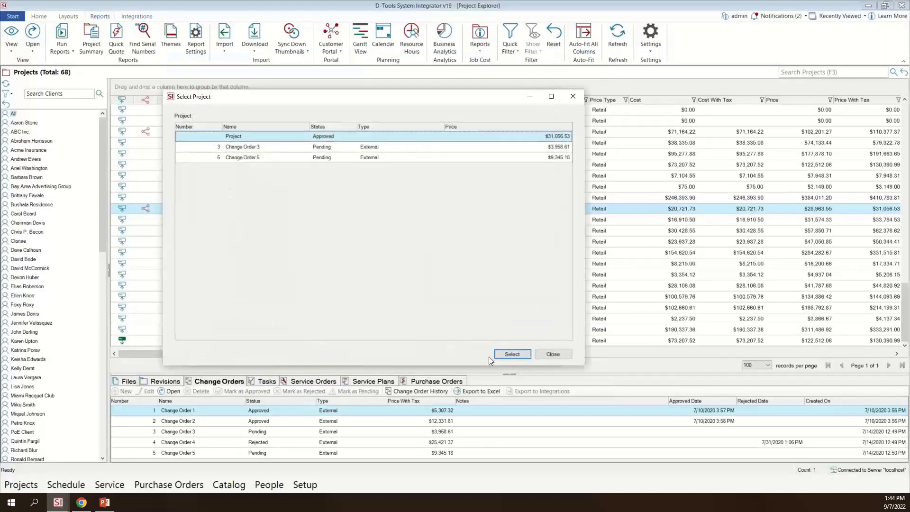
pyautogui.click(508, 354)
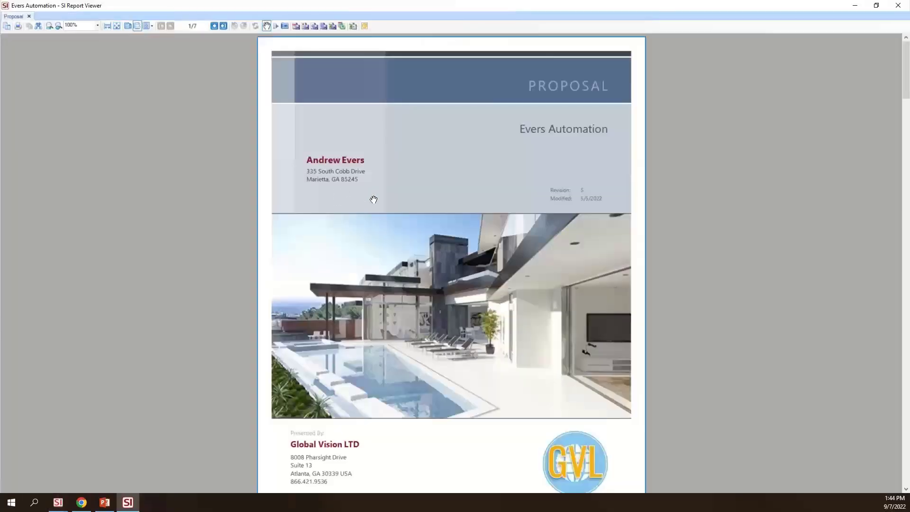
pyautogui.click(224, 26)
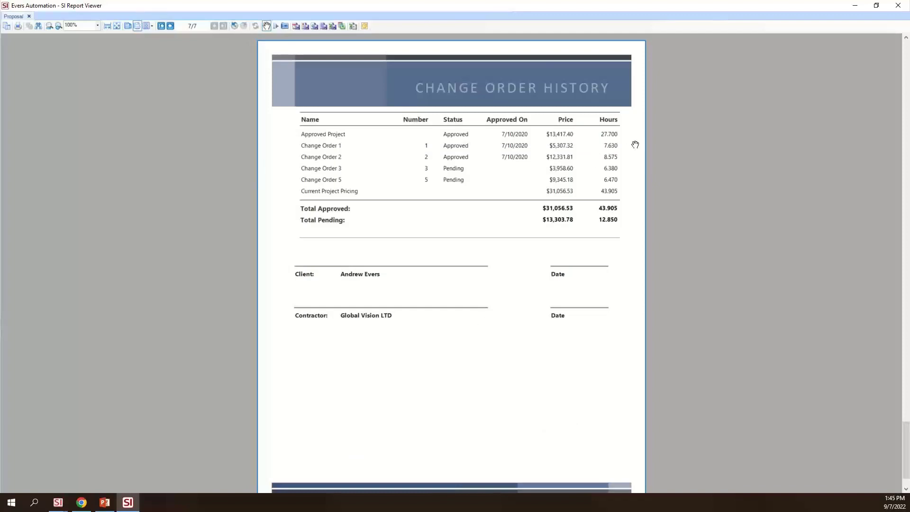
pyautogui.click(900, 7)
# - Find the standalone Change Order History client report, read its description, and close the report list without running it
pyautogui.click(63, 48)
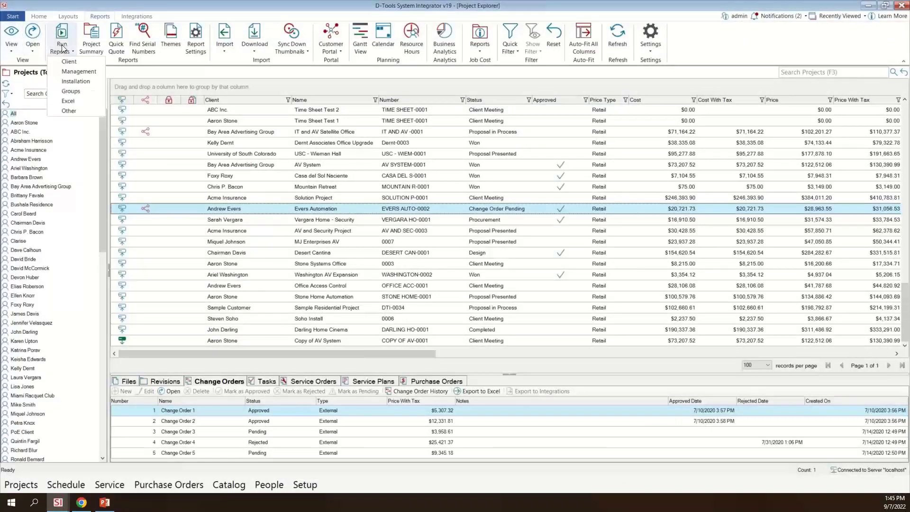
pyautogui.click(88, 64)
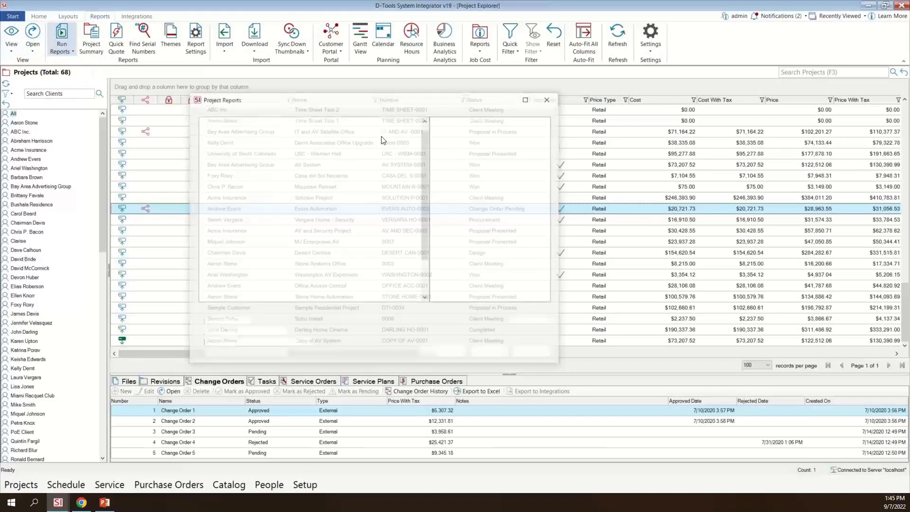
pyautogui.scroll(-2, 249, 151)
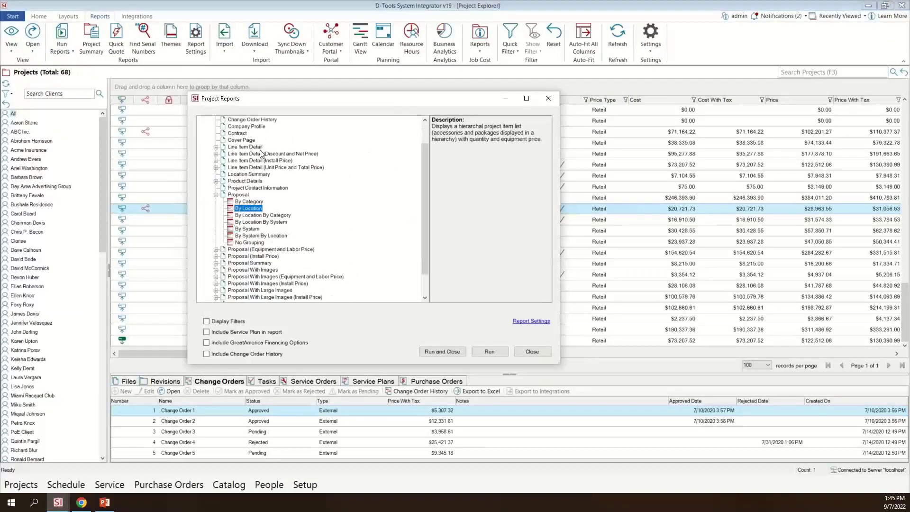
pyautogui.click(257, 121)
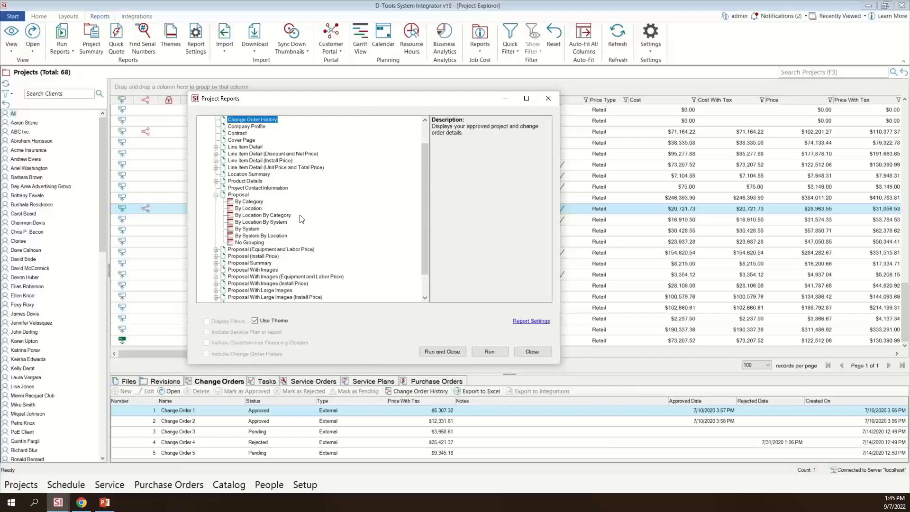
pyautogui.click(517, 354)
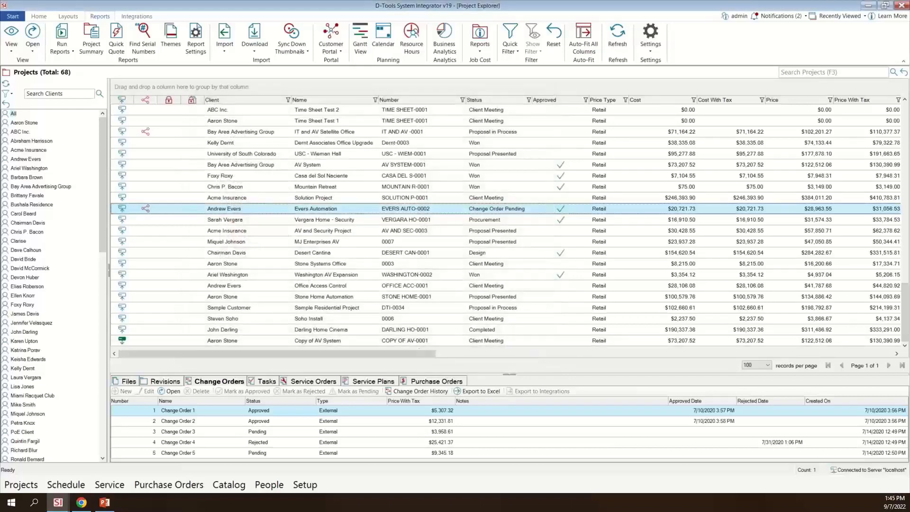
# - Go to service order management and open service order 19, Kitchen Speakers, for editing
pyautogui.click(11, 16)
pyautogui.moveTo(43, 127)
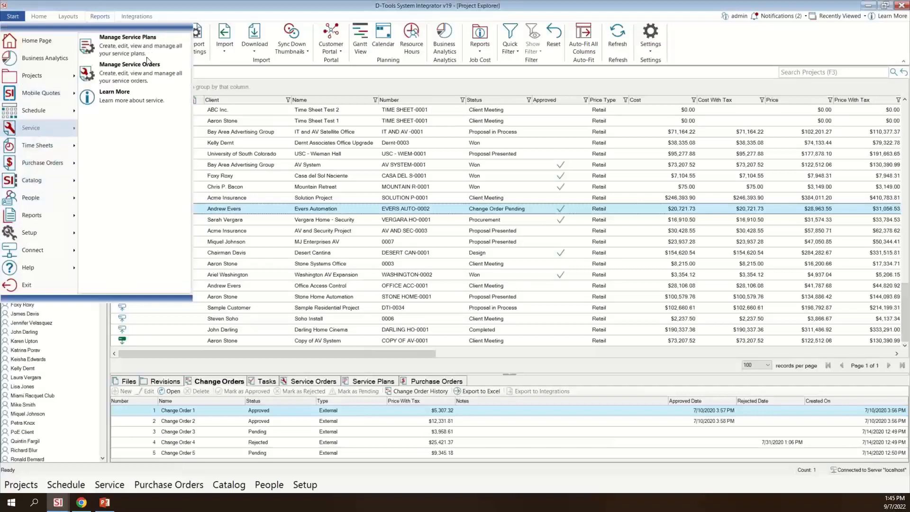
pyautogui.click(137, 69)
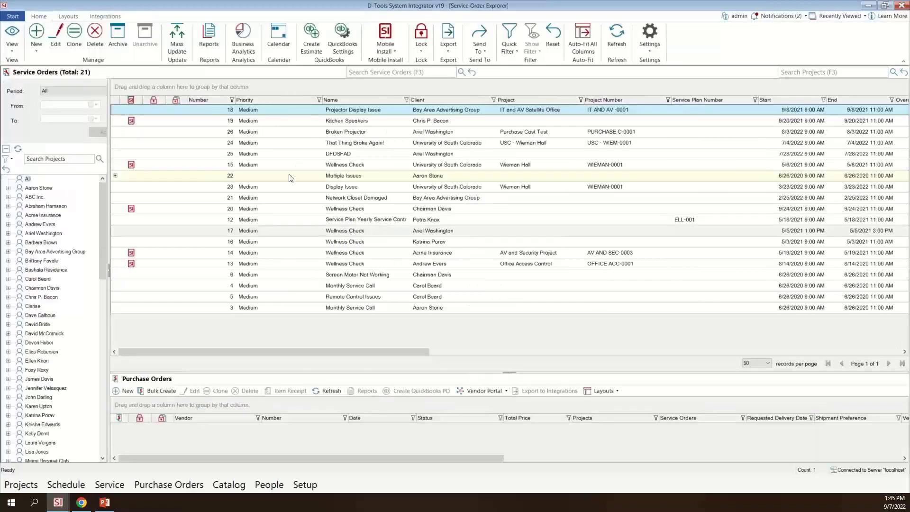
pyautogui.click(260, 124)
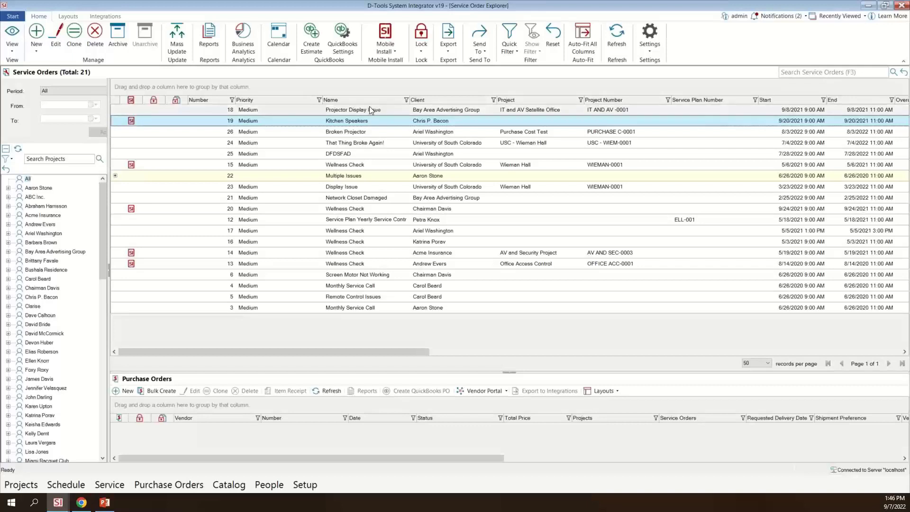
pyautogui.doubleClick(265, 120)
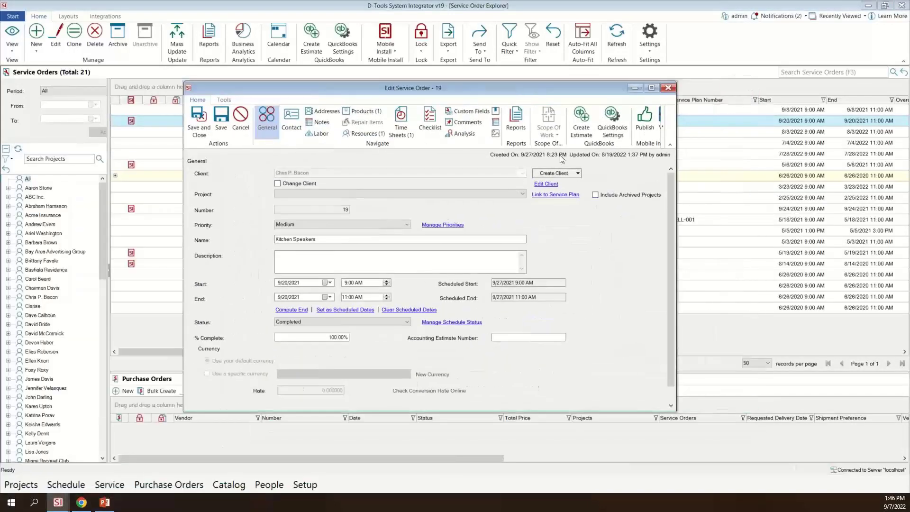
# - Review and cancel the order's Mobile Install publishing options, then include archived projects in its project choices and leave the order
pyautogui.click(645, 119)
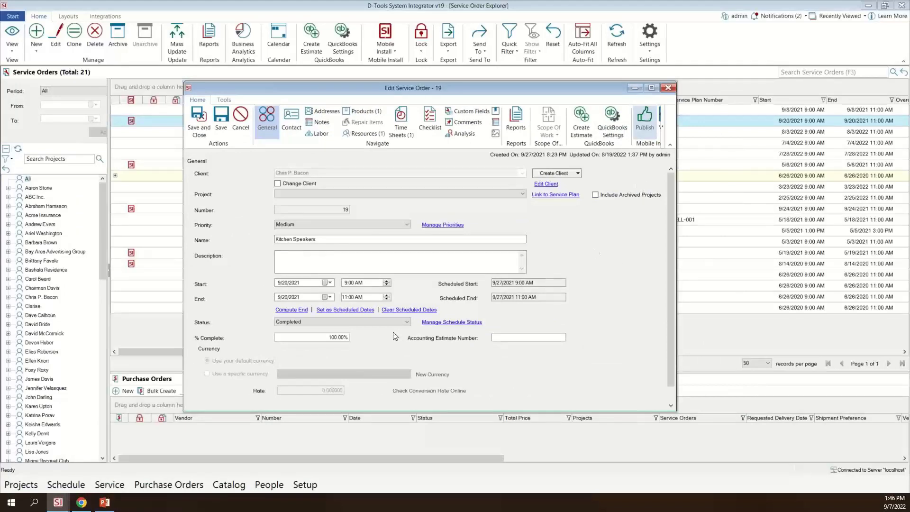
pyautogui.click(645, 119)
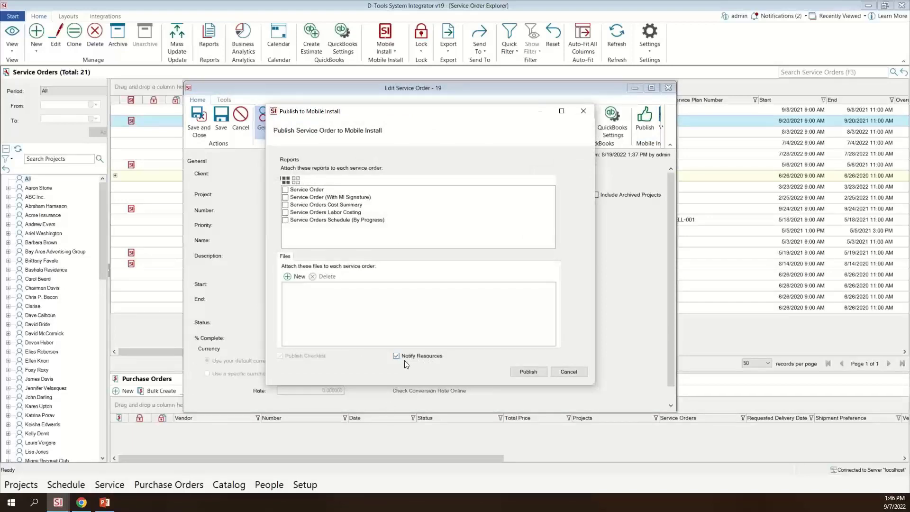
pyautogui.click(569, 371)
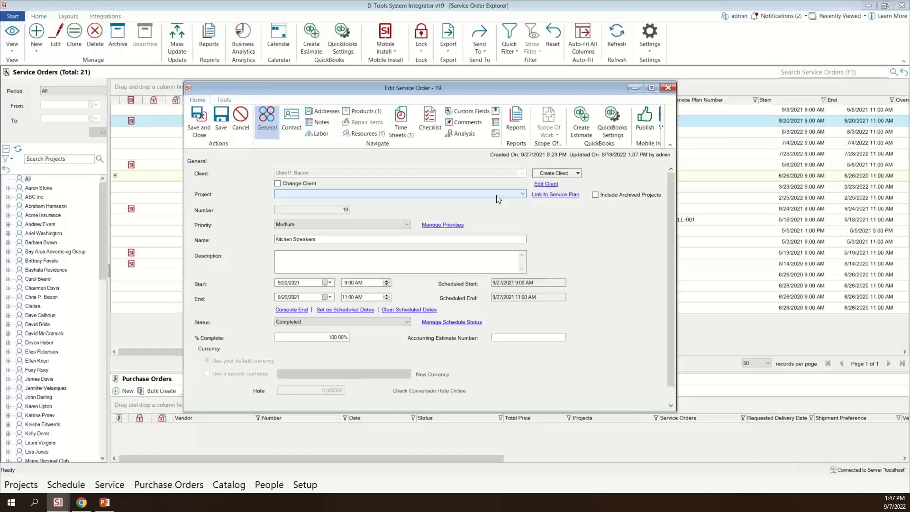
pyautogui.click(633, 196)
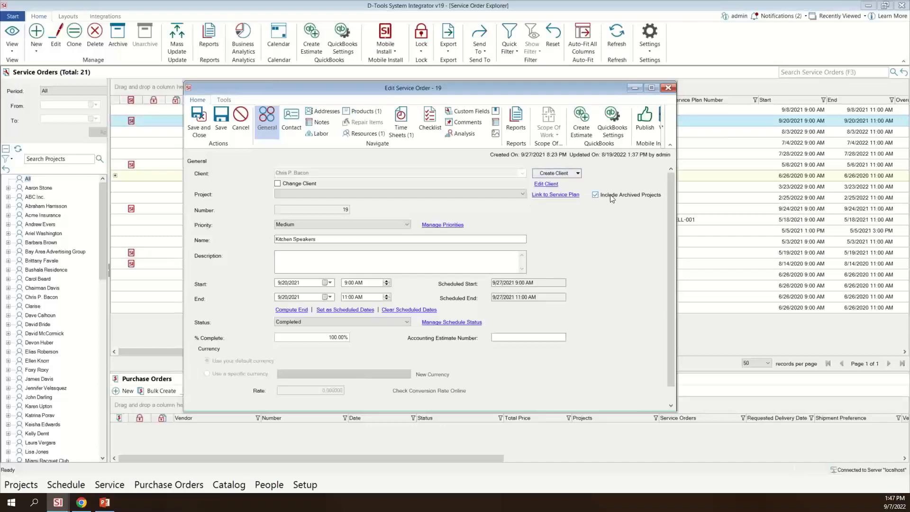
pyautogui.click(635, 88)
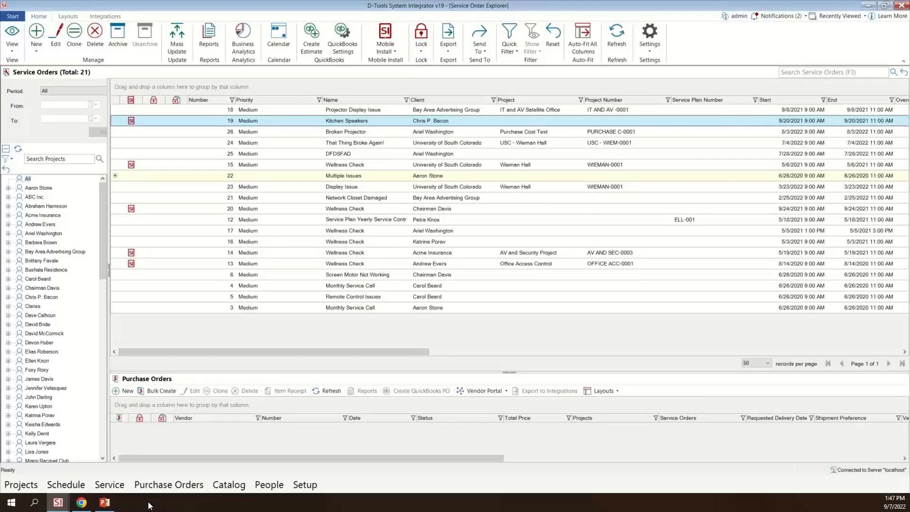
# - Switch to Mobile Install in Chrome and examine the accessories grouped under the Crestron CP3 in Task 119's items, leaving them collapsed
pyautogui.click(82, 502)
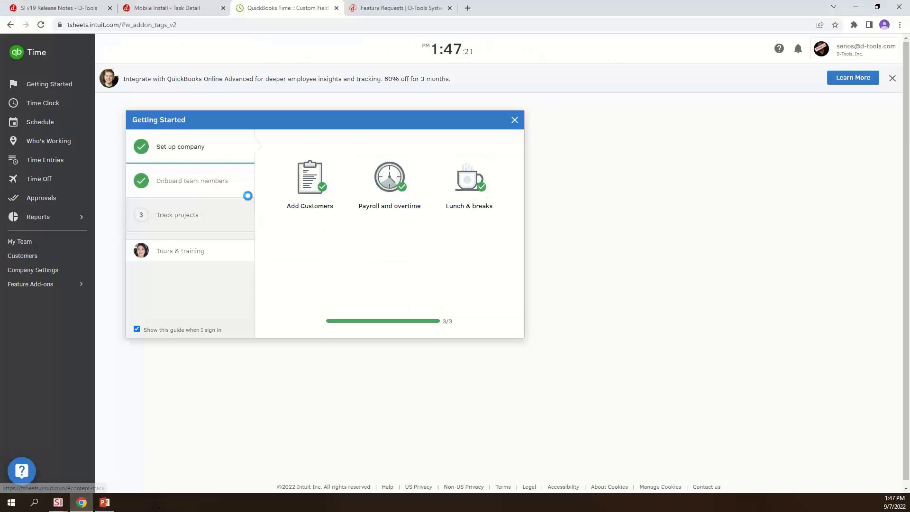
pyautogui.click(173, 9)
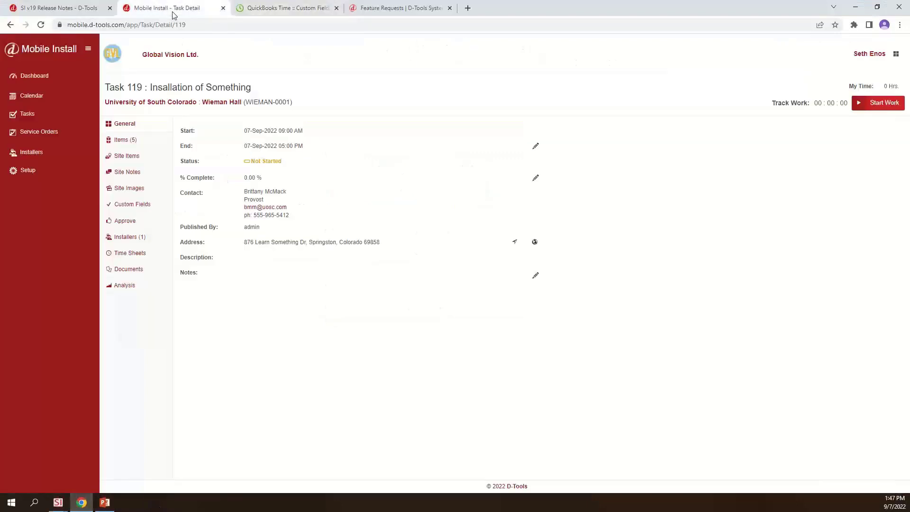
pyautogui.click(131, 145)
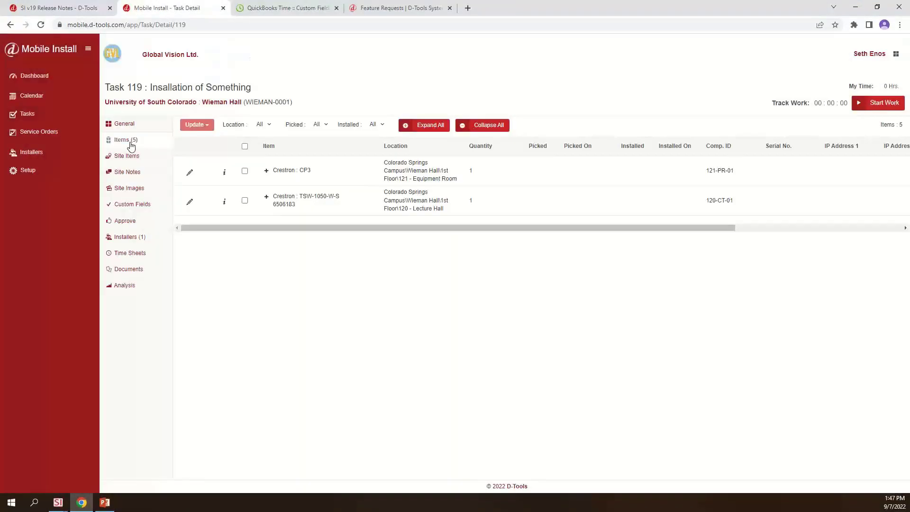
pyautogui.click(266, 171)
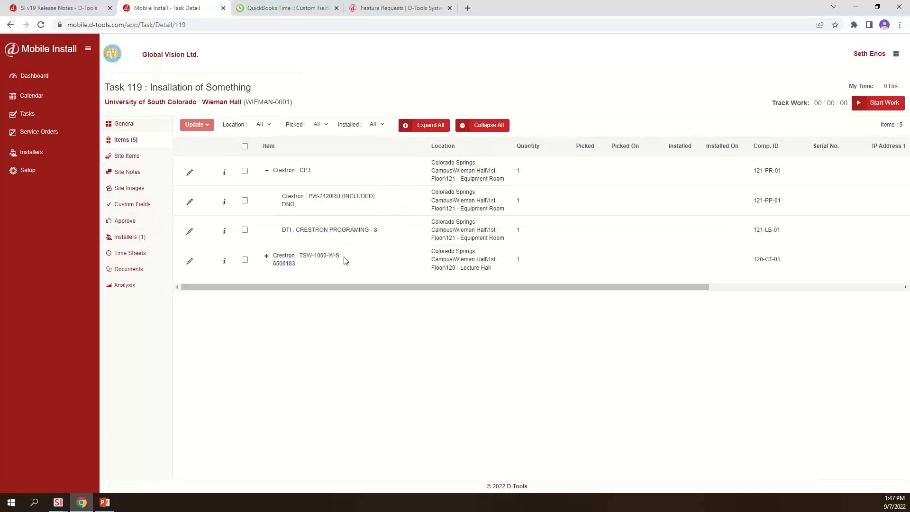
pyautogui.click(267, 172)
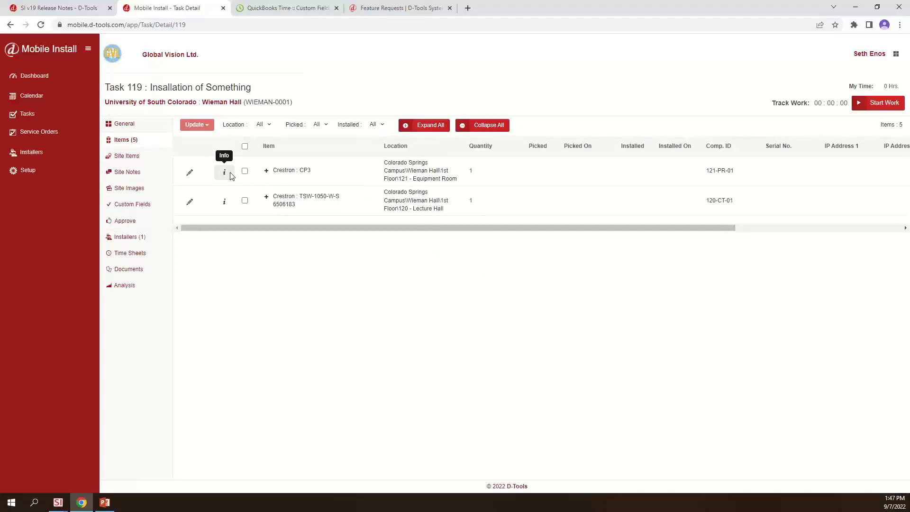
pyautogui.click(266, 173)
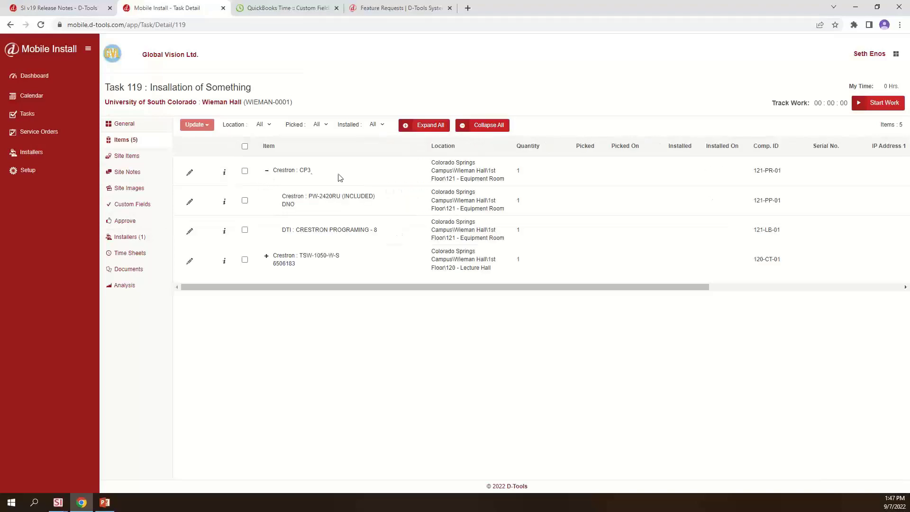
pyautogui.click(267, 172)
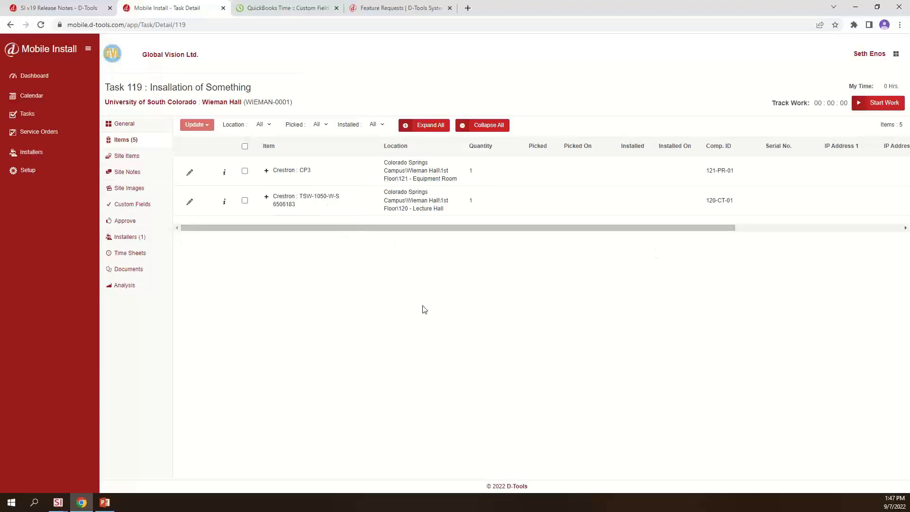
pyautogui.click(267, 172)
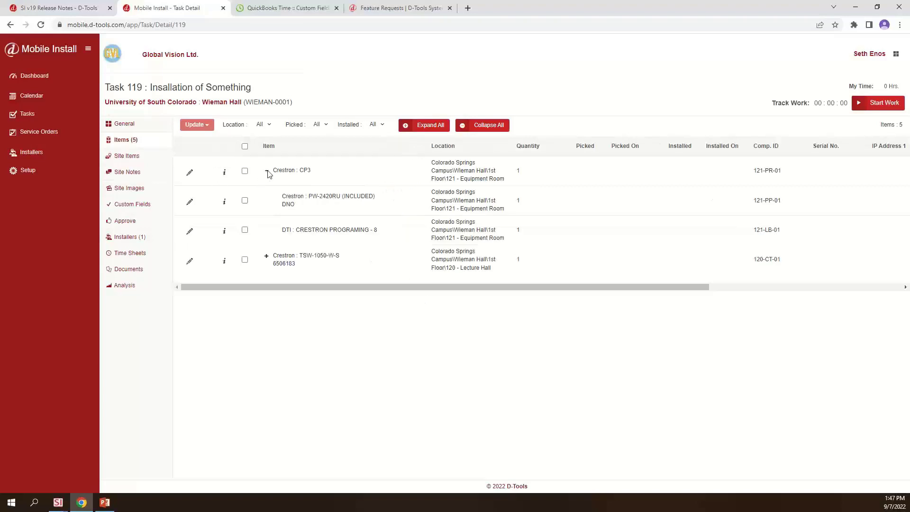
pyautogui.click(267, 172)
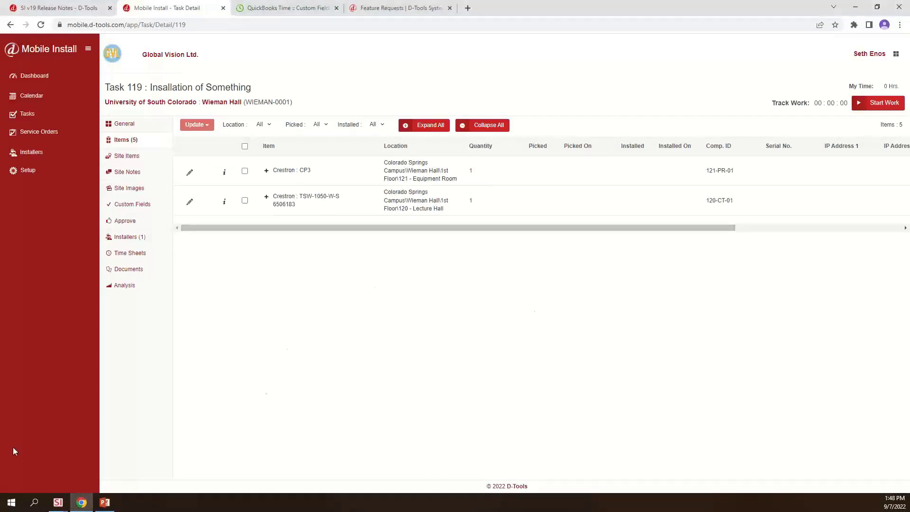
# - Return to D-Tools System Integrator and go to its home page
pyautogui.moveTo(59, 507)
pyautogui.click(56, 463)
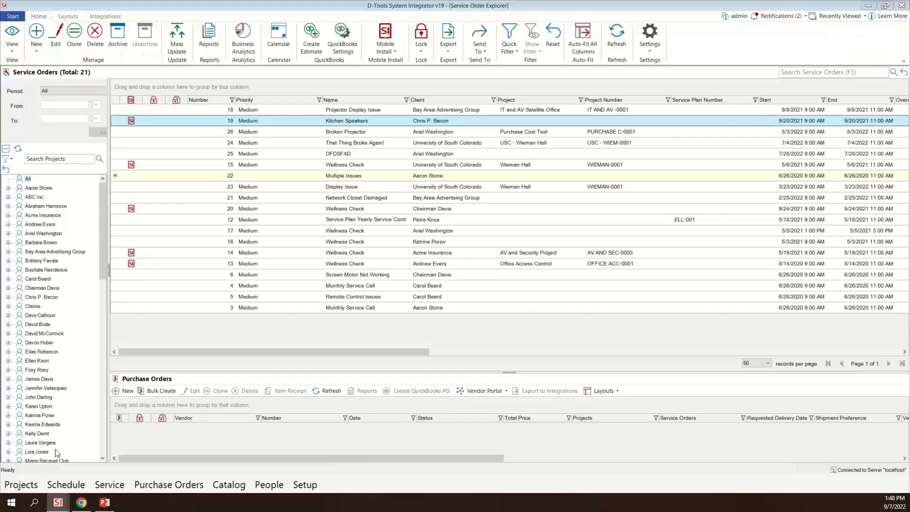
pyautogui.click(13, 16)
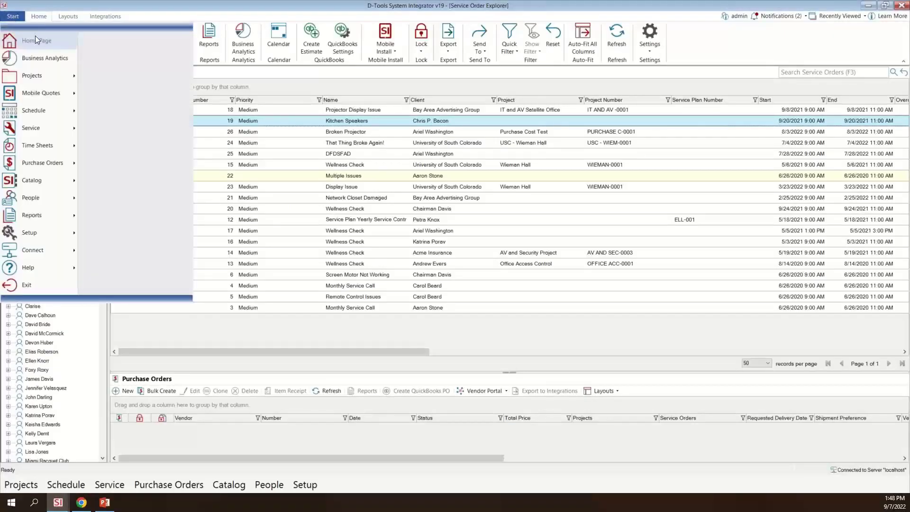
pyautogui.click(35, 35)
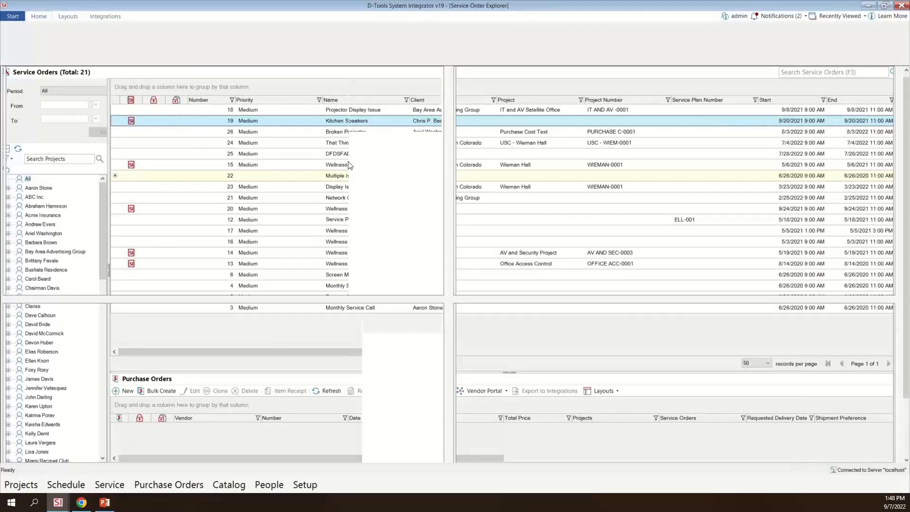